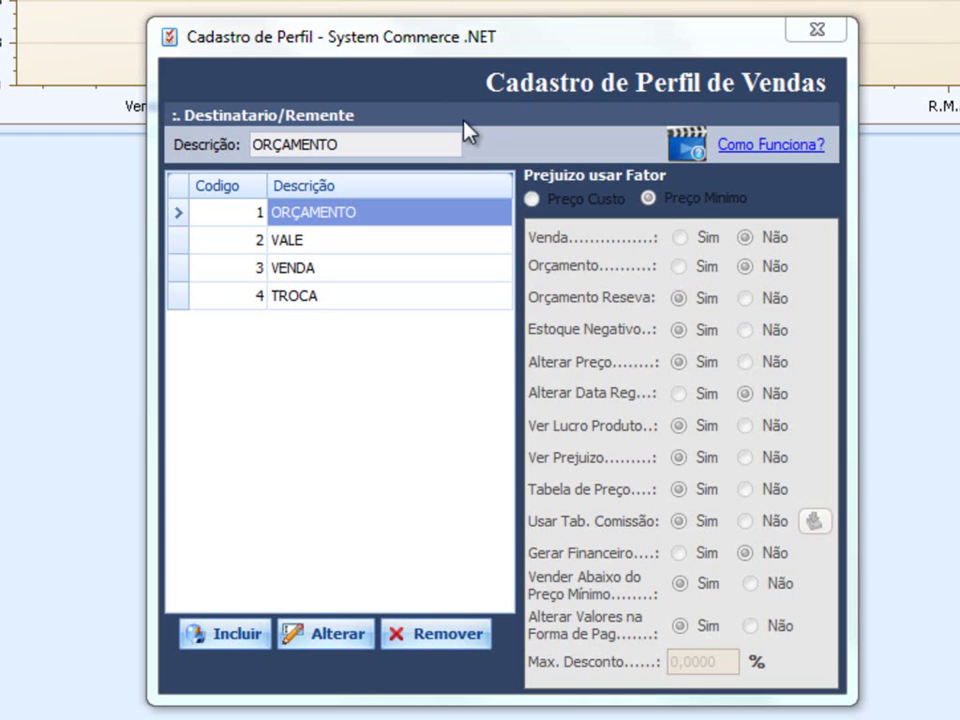
- Review the VALE, VENDA and ORÇAMENTO sales profile settings
left_click(262, 243)
left_click(280, 268)
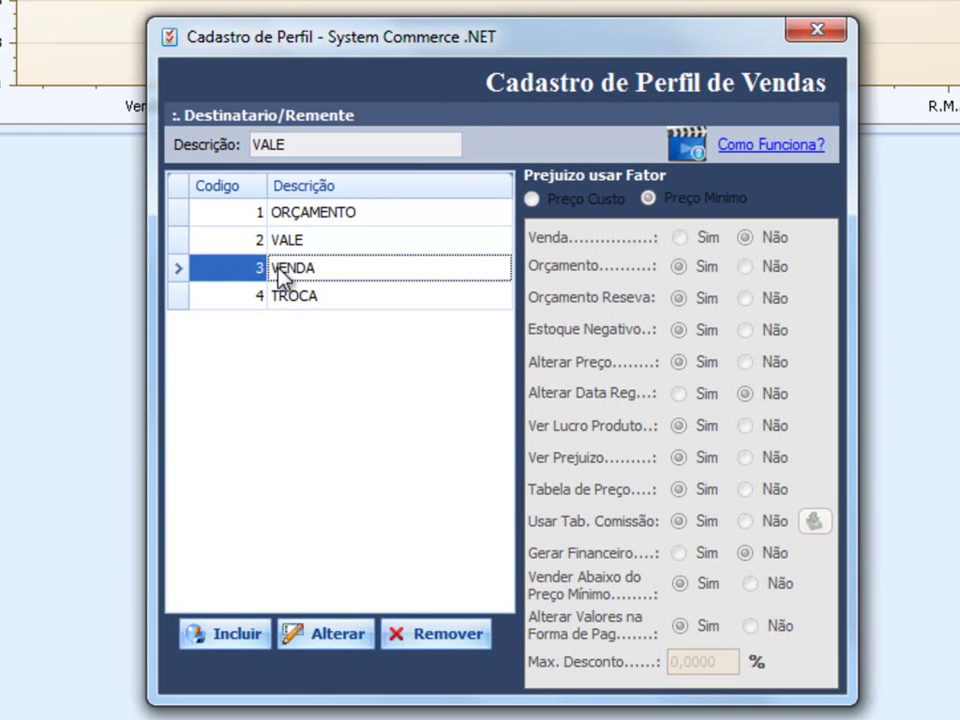
left_click(297, 220)
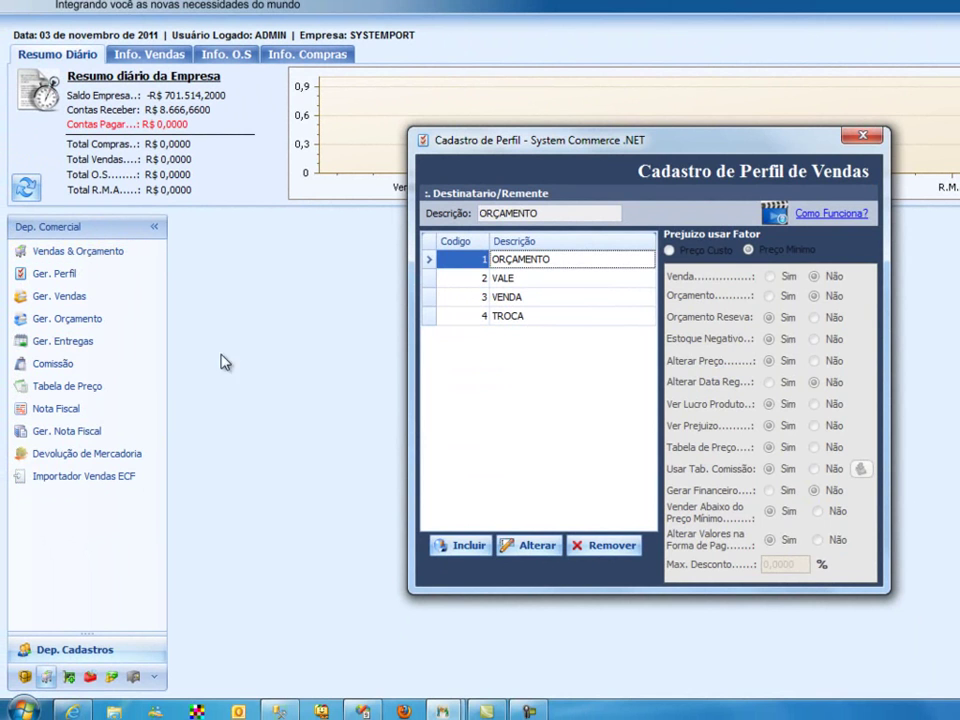
- Log in to Vendas & Orçamento from Dep. Comercial as the admin seller with the seller password
left_click(89, 677)
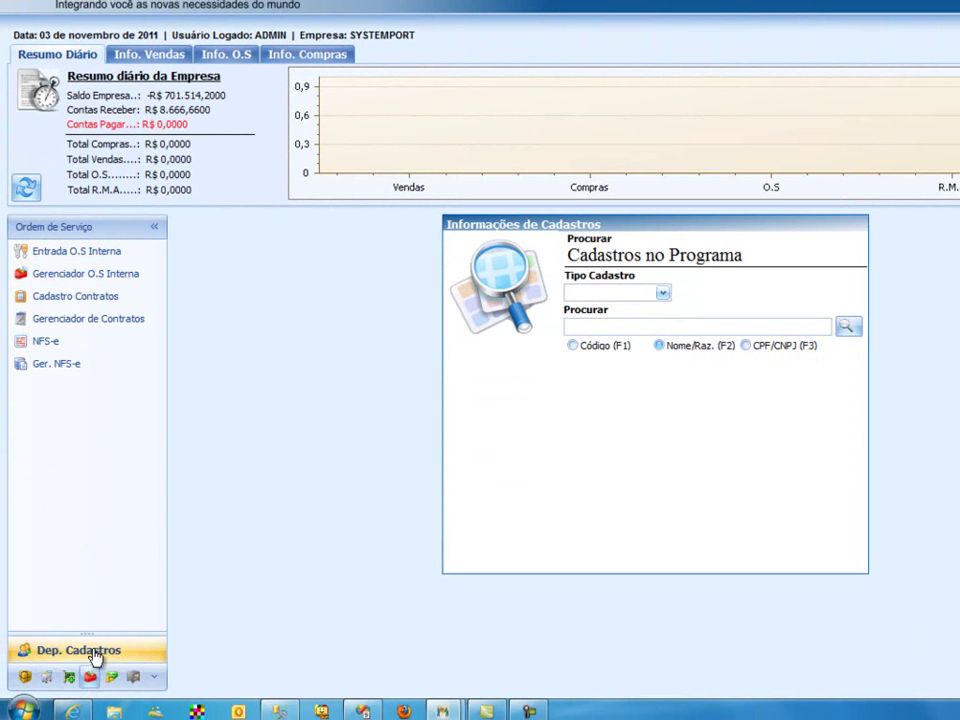
left_click(46, 679)
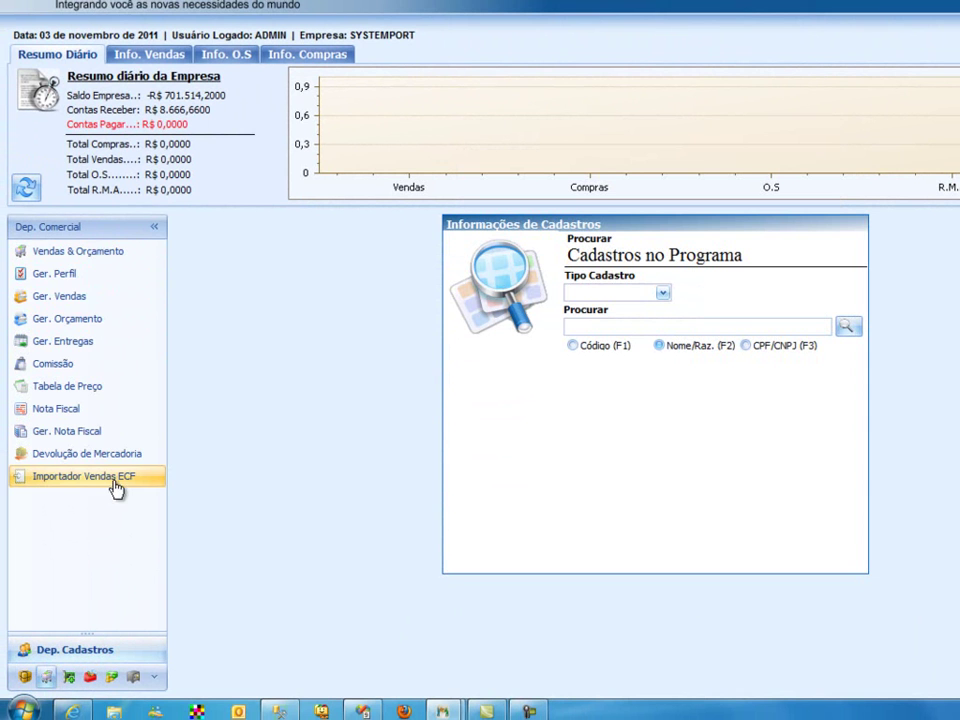
left_click(104, 259)
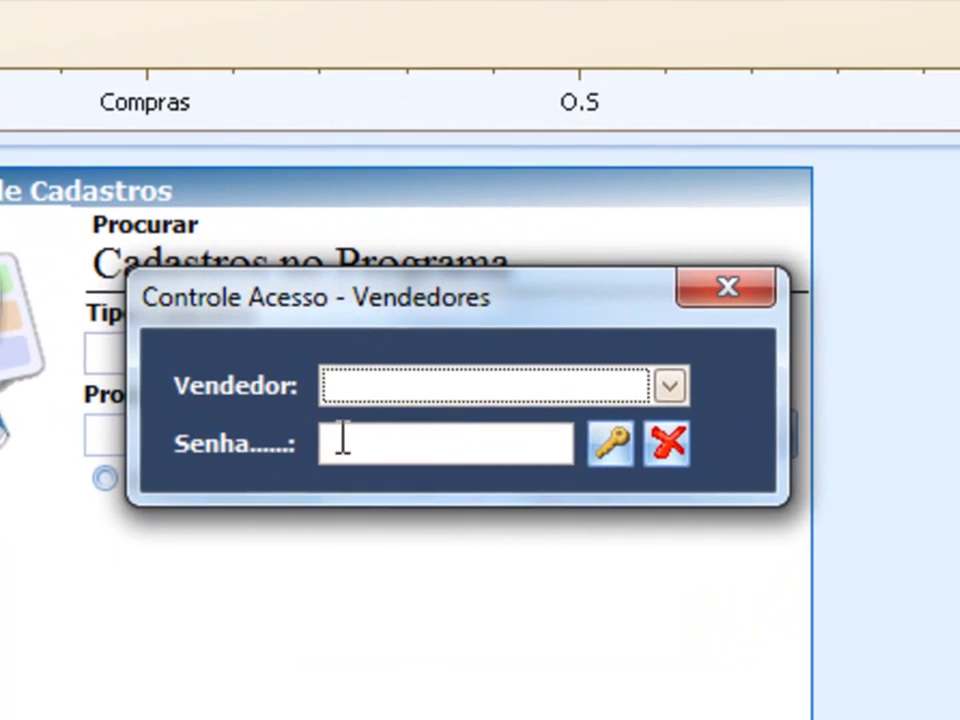
left_click(447, 395)
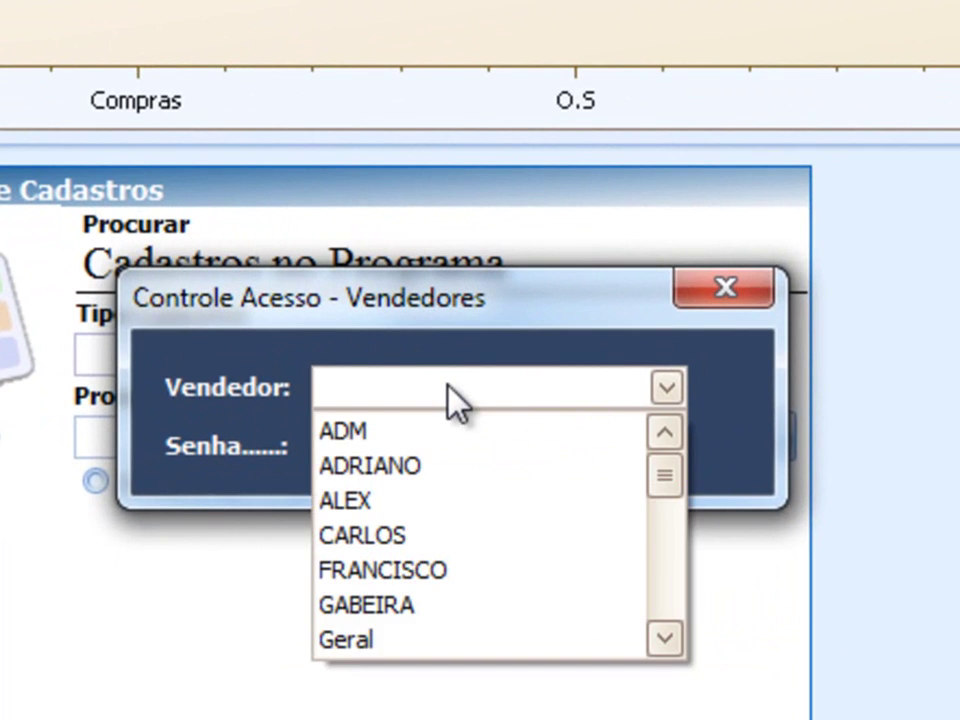
left_click(451, 438)
left_click(425, 446)
type("**")
key("Return")
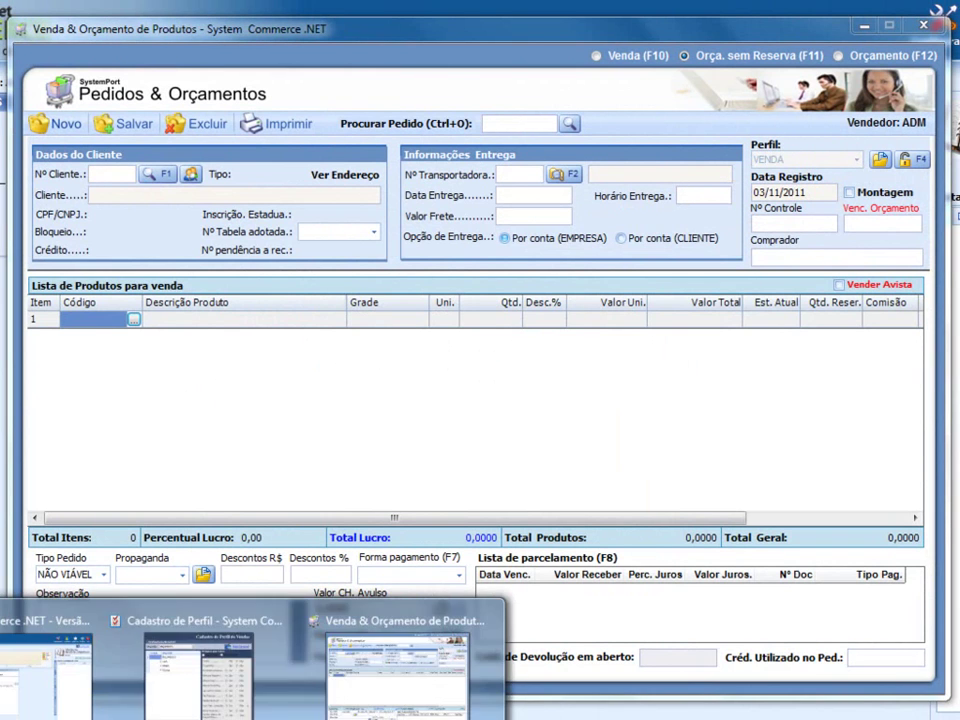
- Select the VALE profile in Cadastro de Perfil, start editing it, then close the dialog
left_click(236, 688)
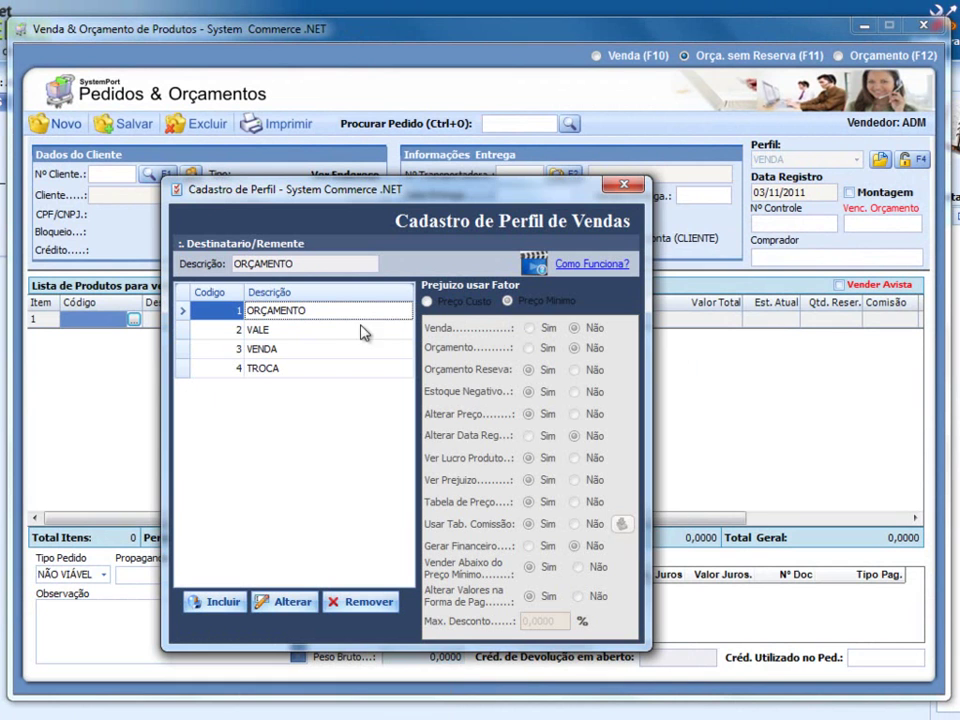
left_click(264, 331)
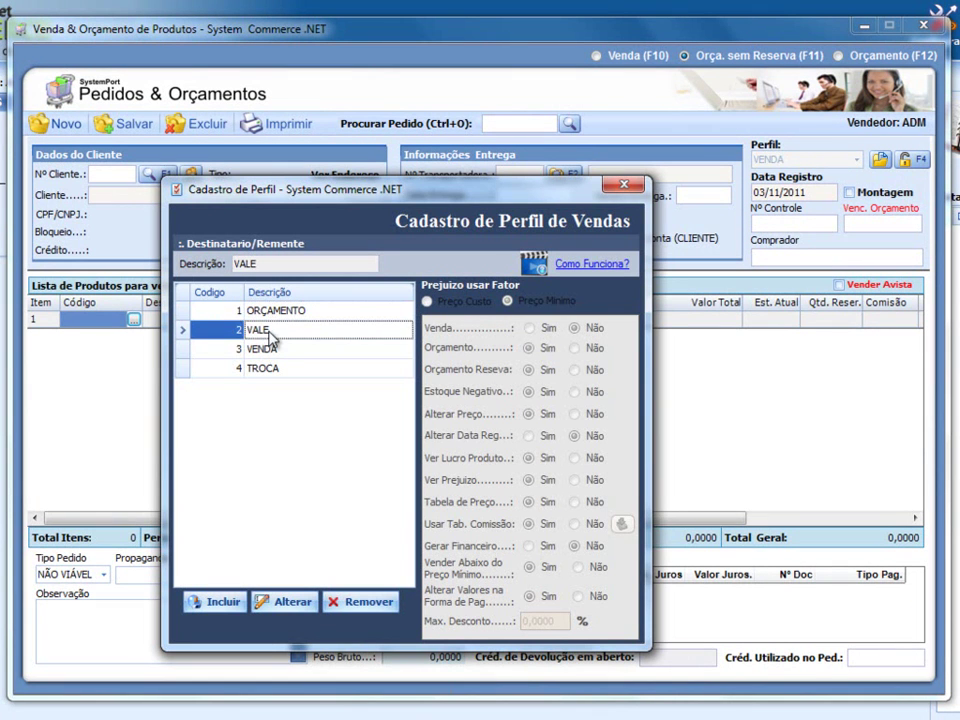
left_click(287, 601)
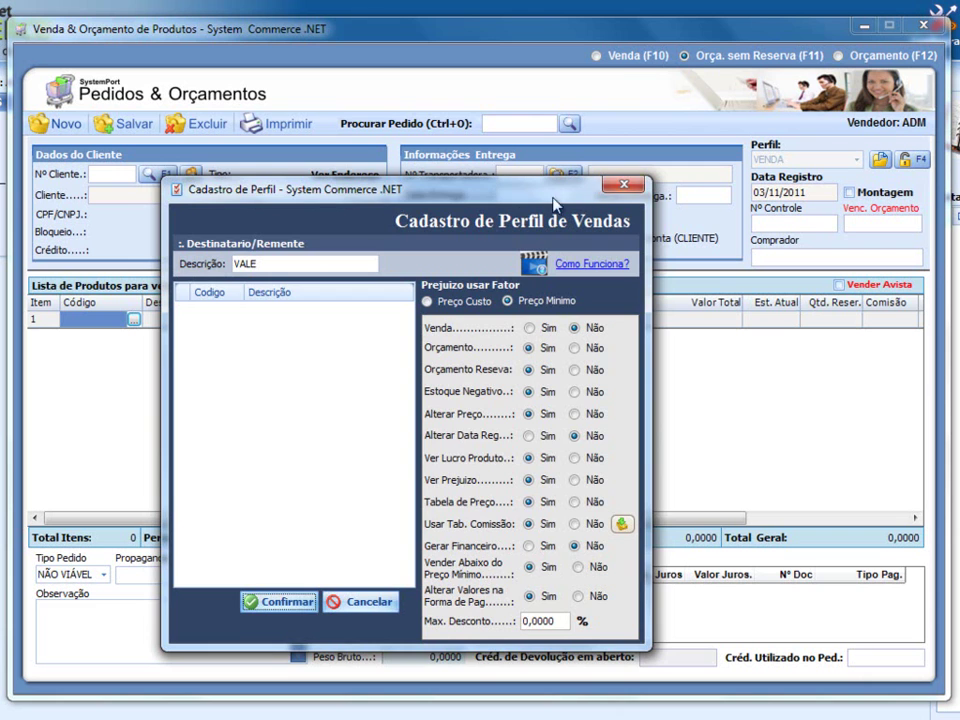
left_click(620, 186)
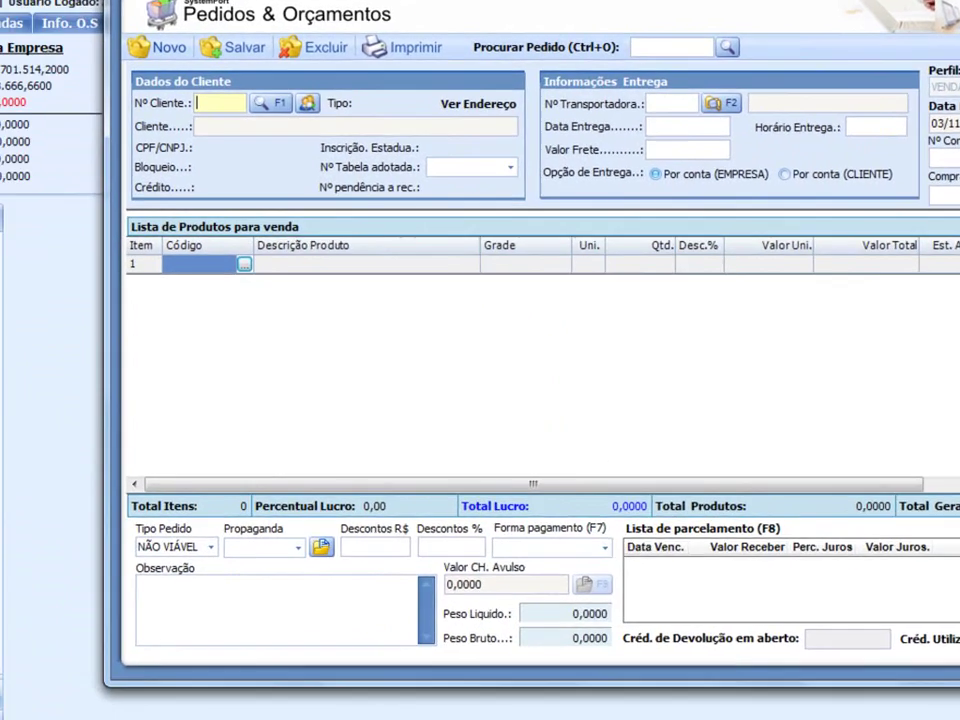
- Close the sales form and open the administrator's record from Dep. Cadastros > Vendedor
left_click(925, 28)
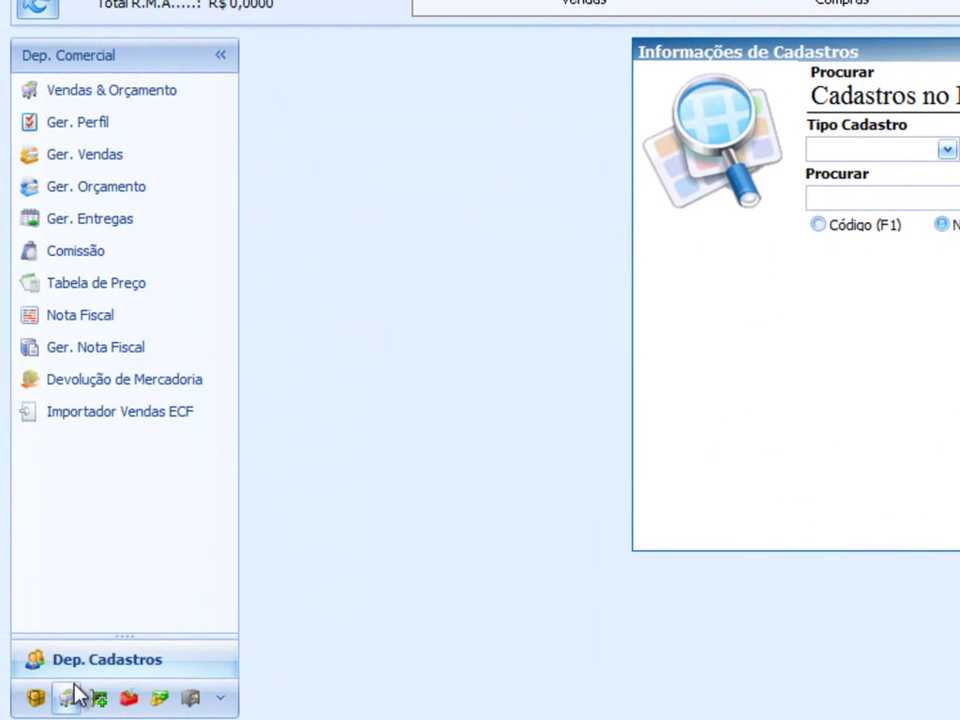
left_click(75, 665)
left_click(101, 185)
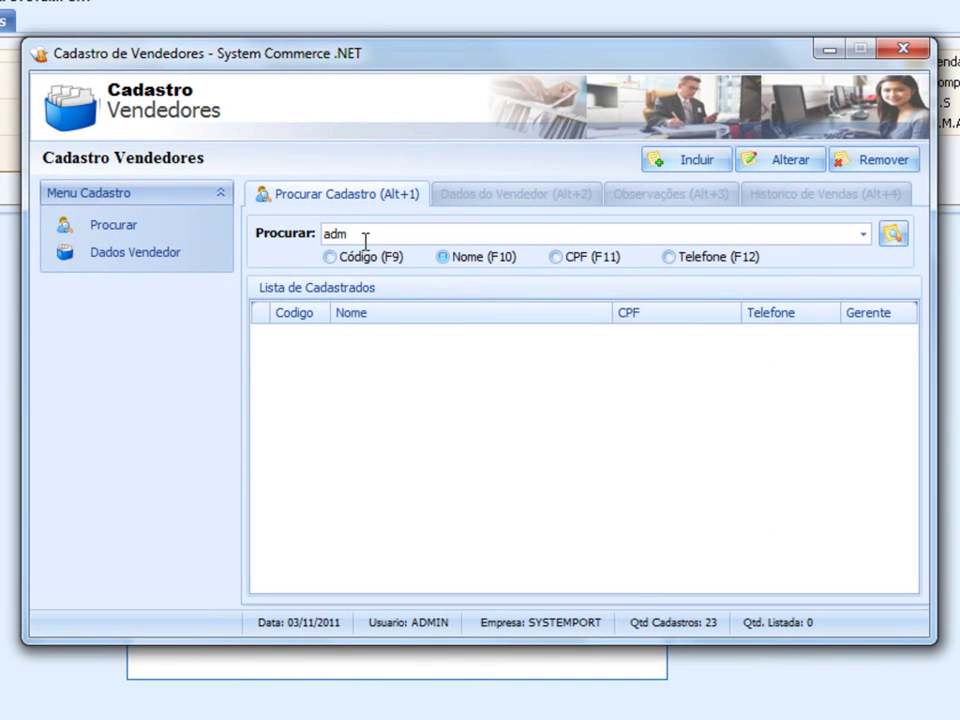
key("Return")
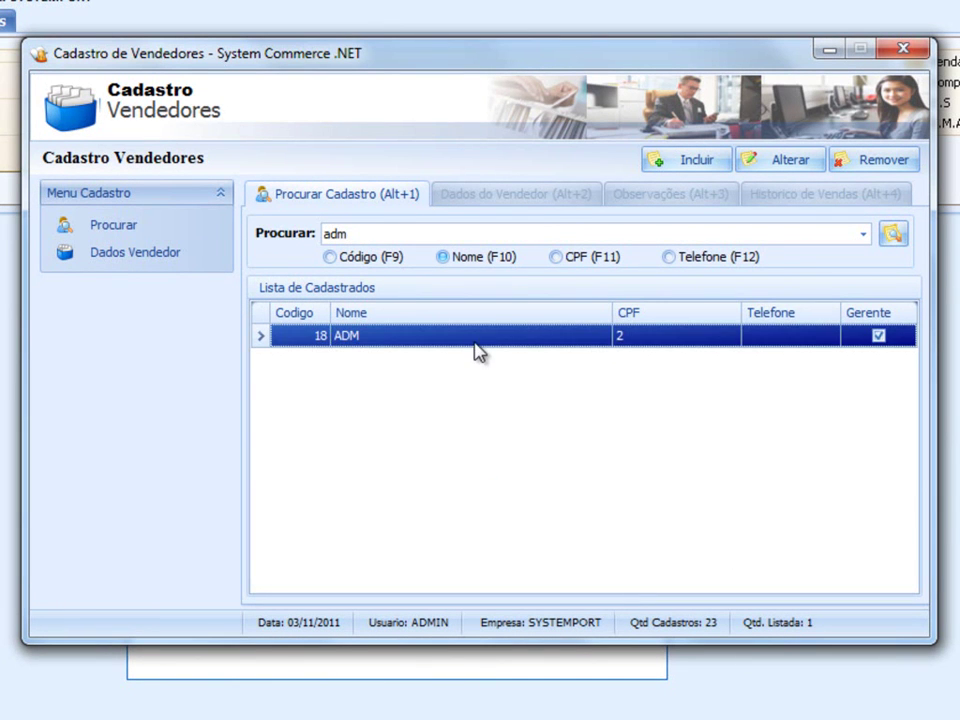
double_click(474, 337)
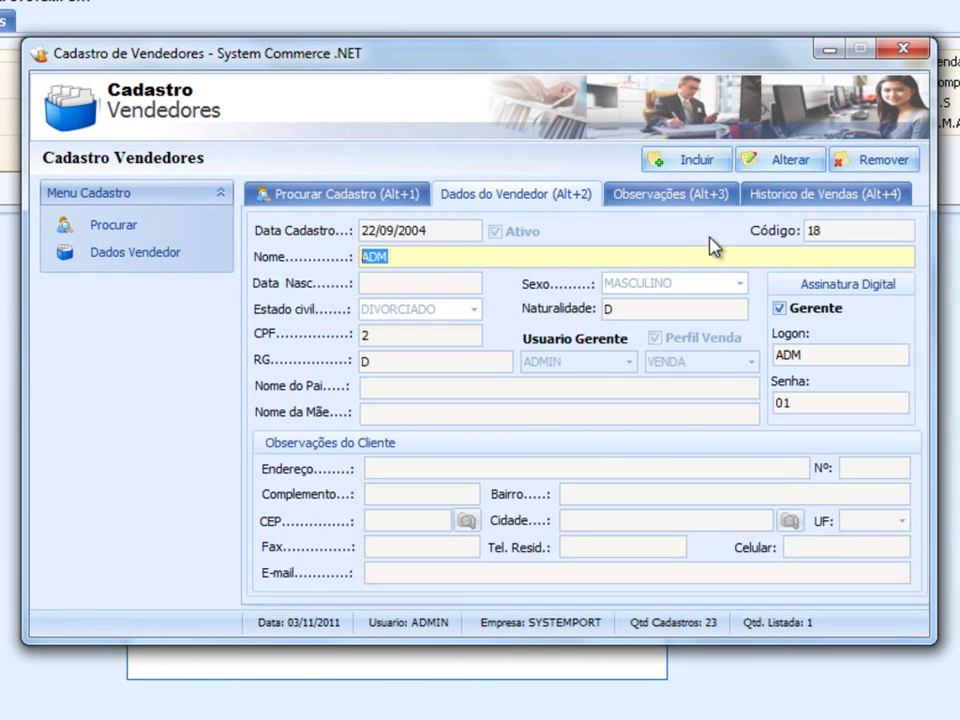
- Uncheck Perfil Venda on the administrator seller record and save it
left_click(762, 160)
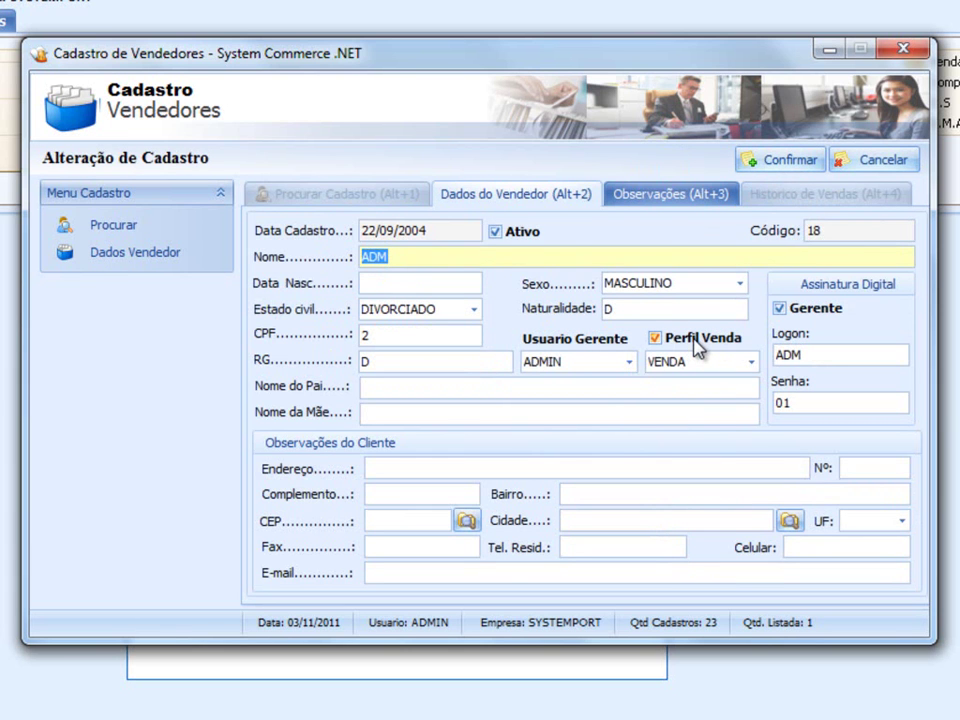
left_click(697, 344)
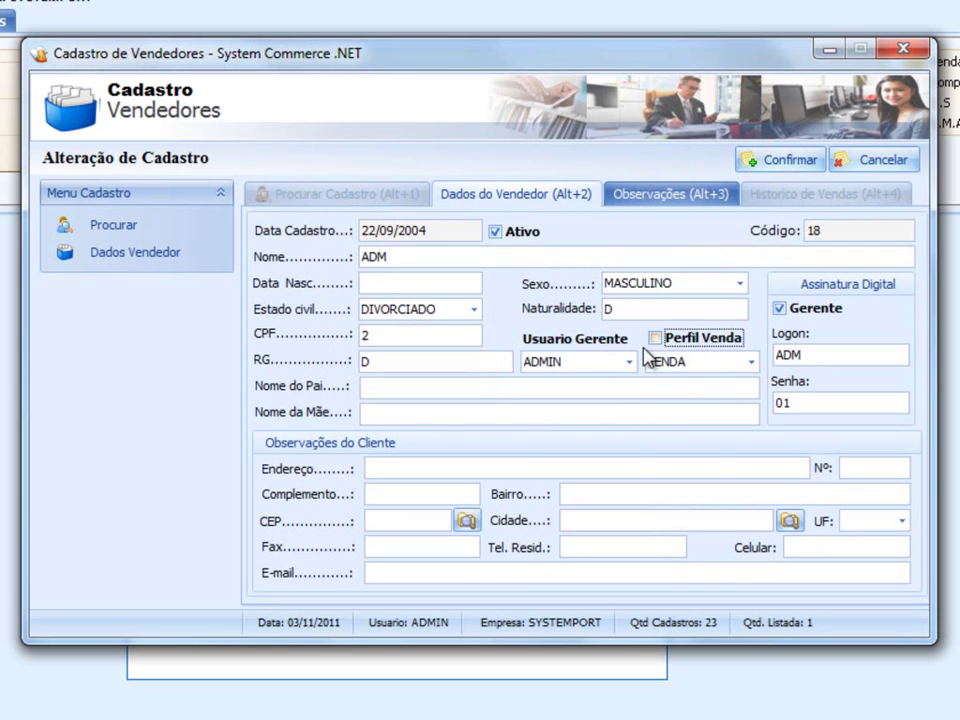
left_click(784, 160)
left_click(557, 440)
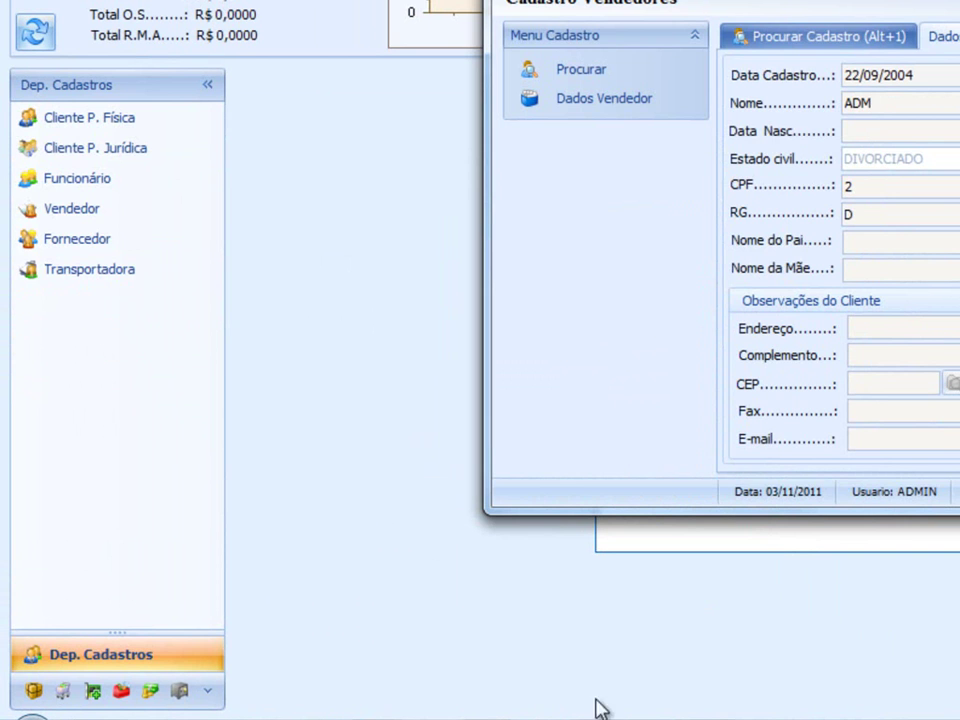
- Log in to Vendas & Orçamento as the admin seller with the seller password
left_click(66, 692)
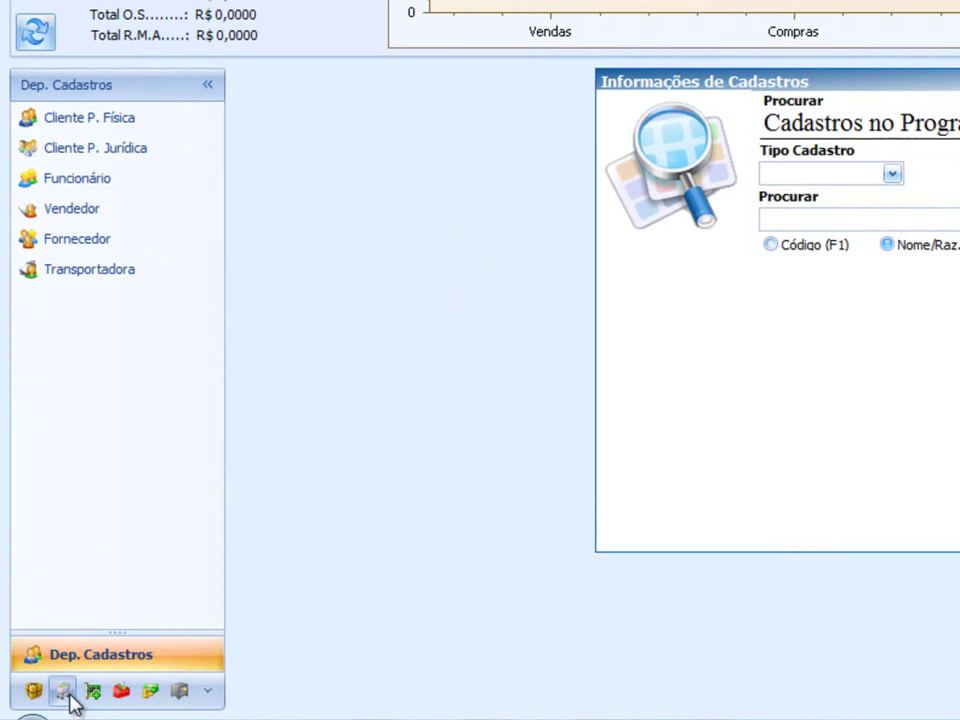
left_click(82, 120)
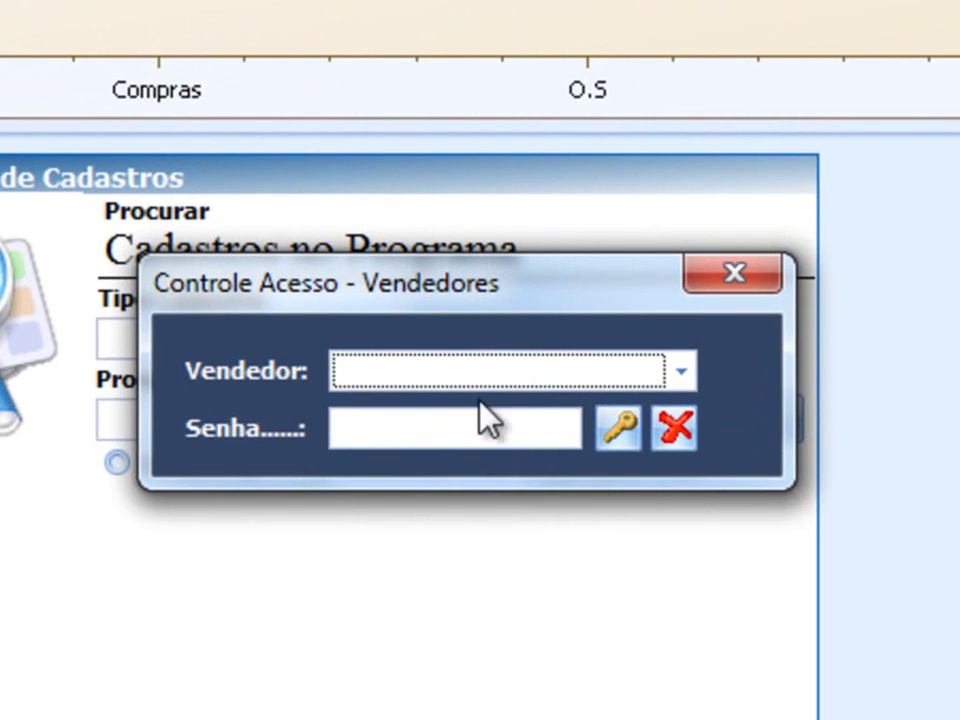
left_click(478, 384)
left_click(465, 421)
left_click(462, 416)
type("**")
key("Return")
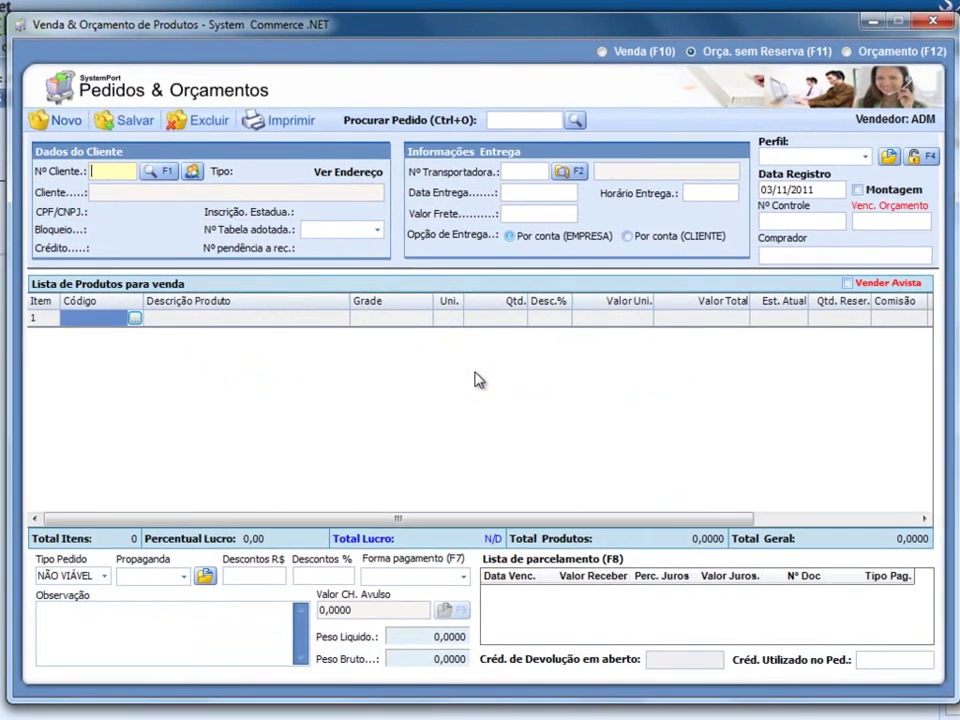
- Switch the order profile to VENDA then TROCA, set delivery Por conta (CLIENTE), and close the form
left_click(820, 158)
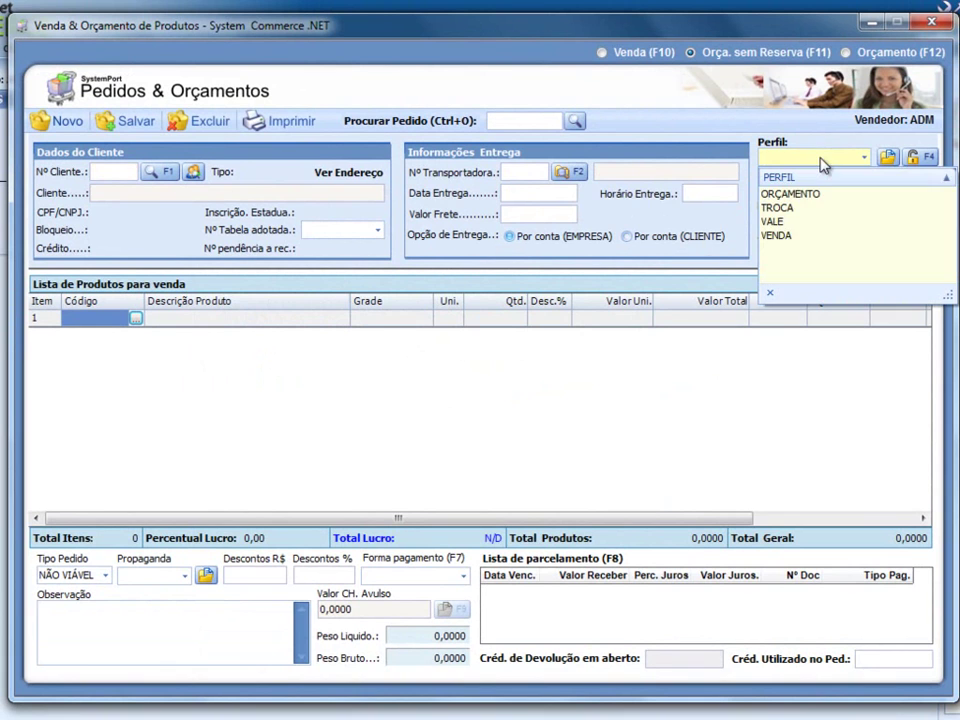
left_click(790, 237)
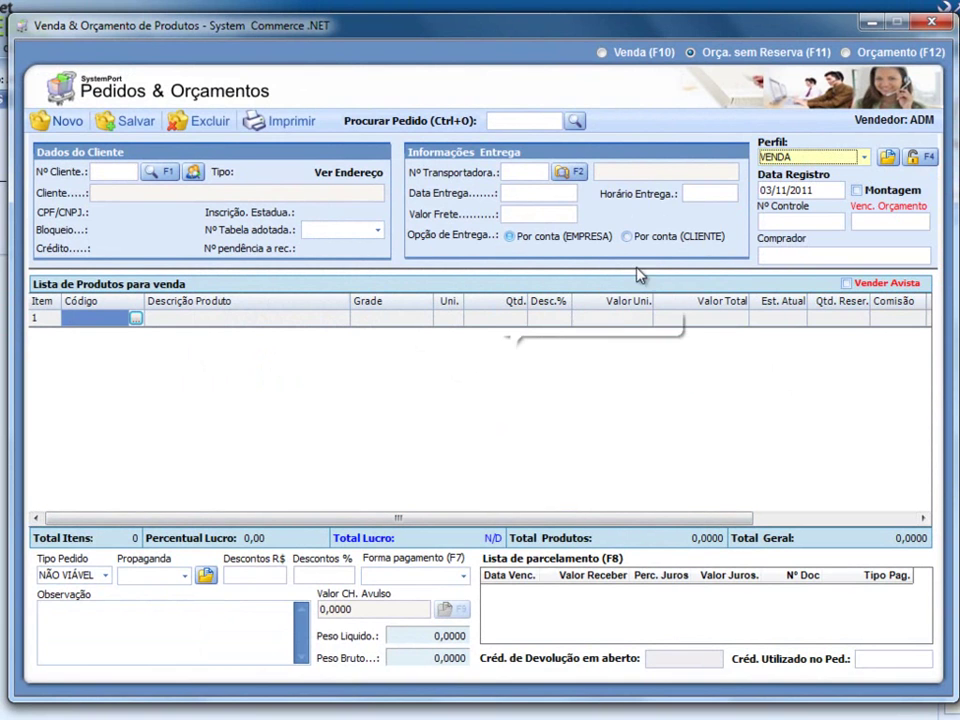
left_click(810, 157)
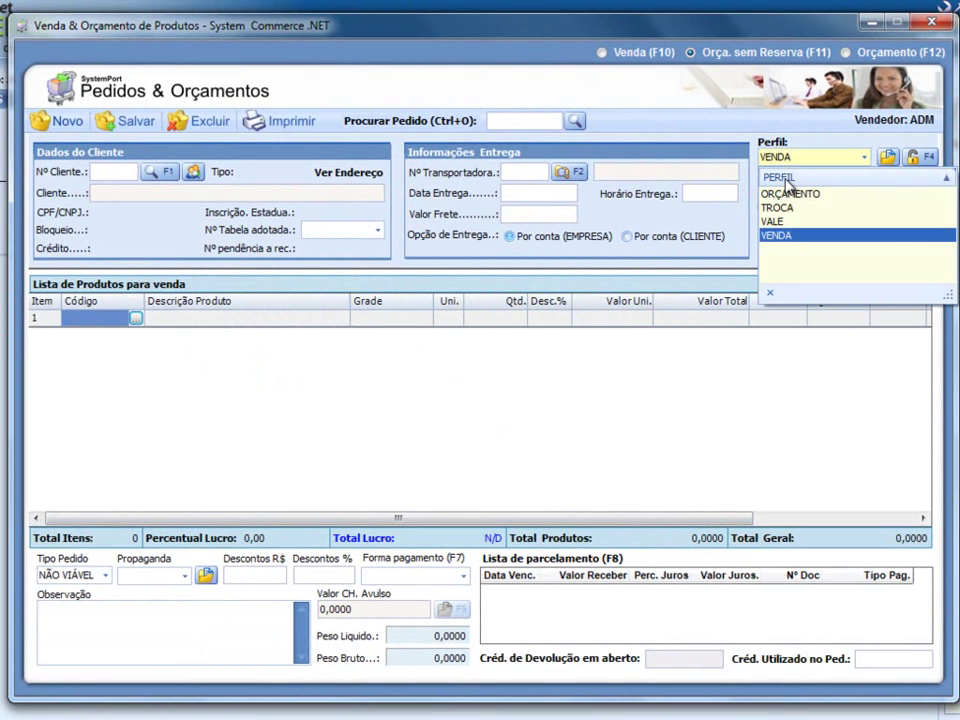
left_click(786, 212)
left_click(783, 160)
left_click(695, 241)
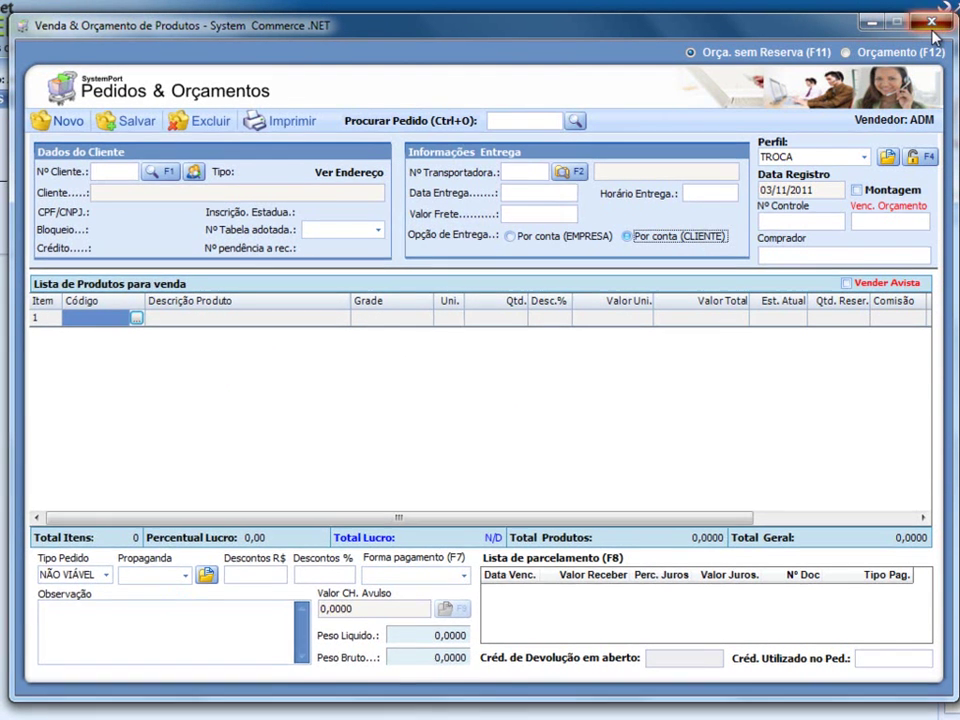
left_click(932, 22)
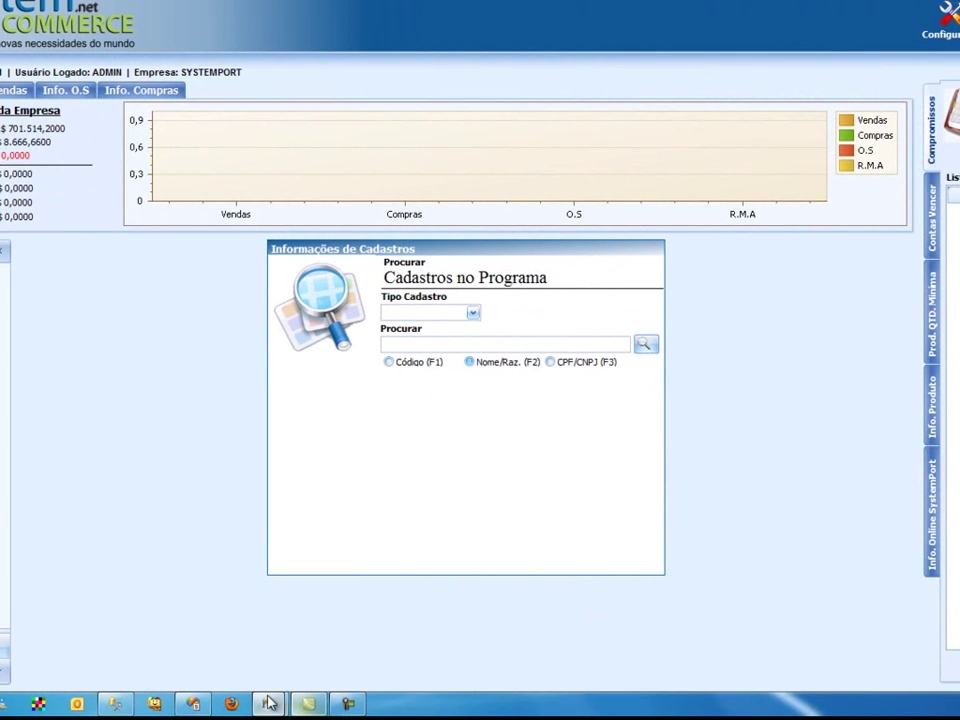
- Turn Perfil Venda back on for the admin seller, keeping the profile as VENDA
mouse_move(280, 700)
left_click(333, 632)
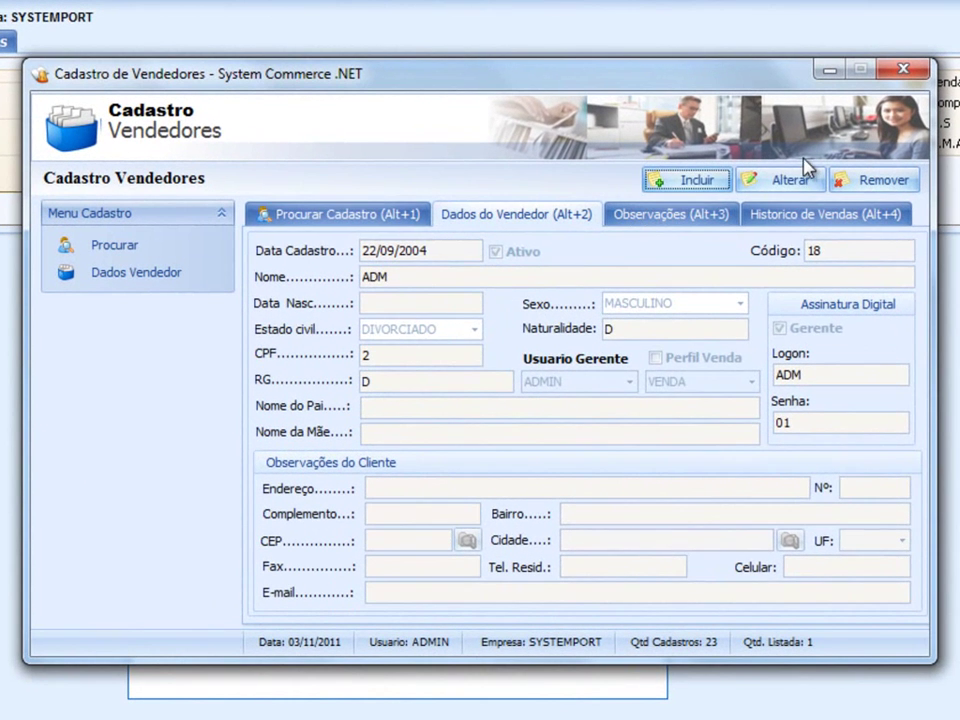
left_click(783, 183)
left_click(688, 362)
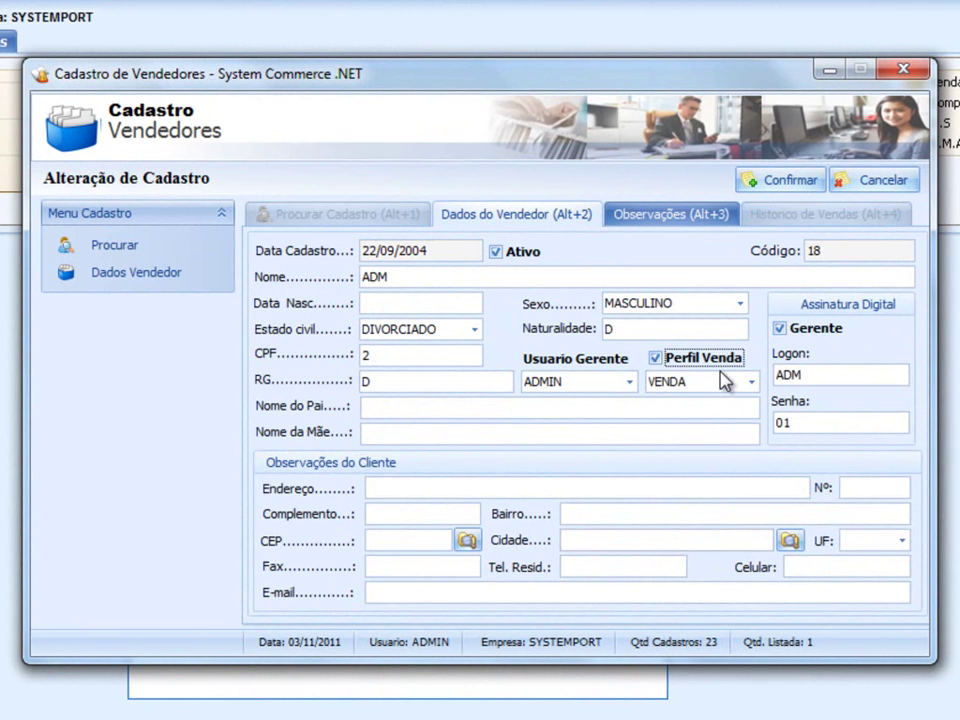
left_click(690, 386)
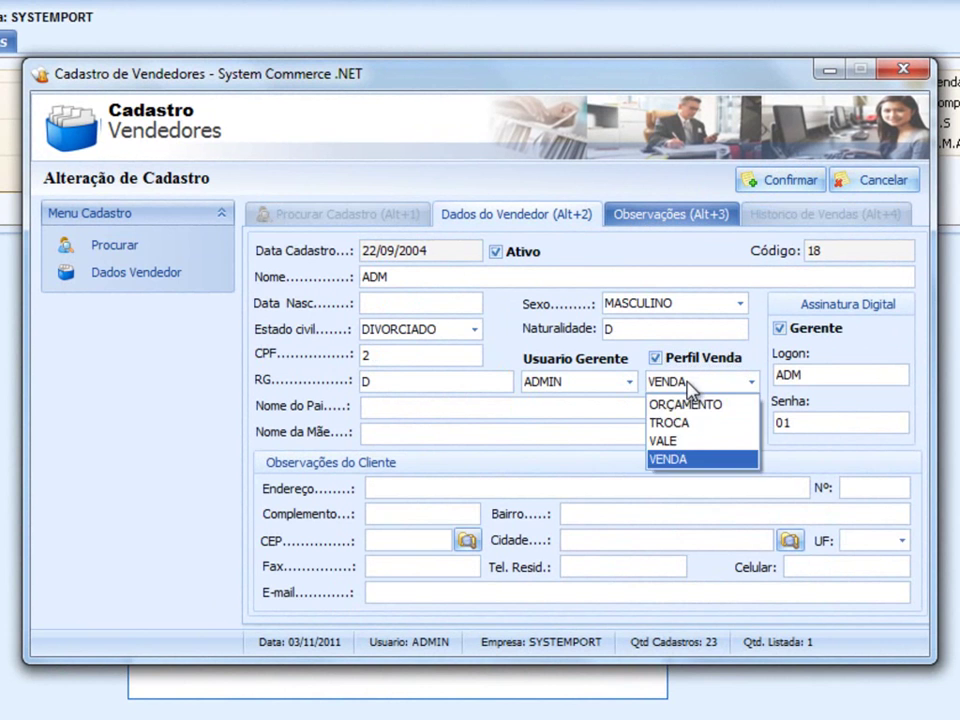
left_click(690, 386)
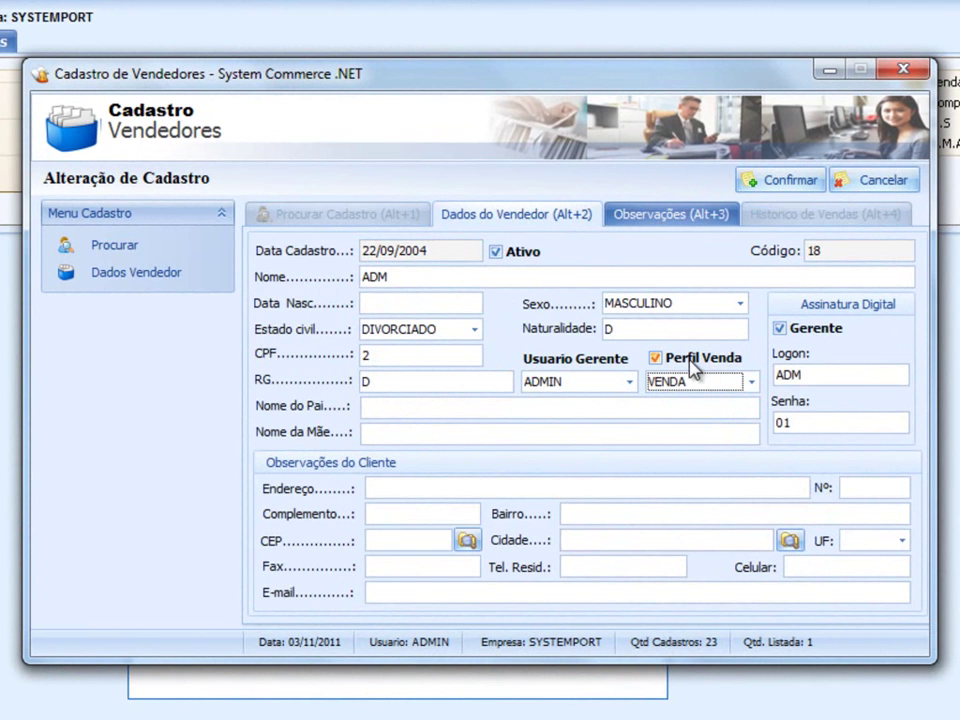
left_click(692, 382)
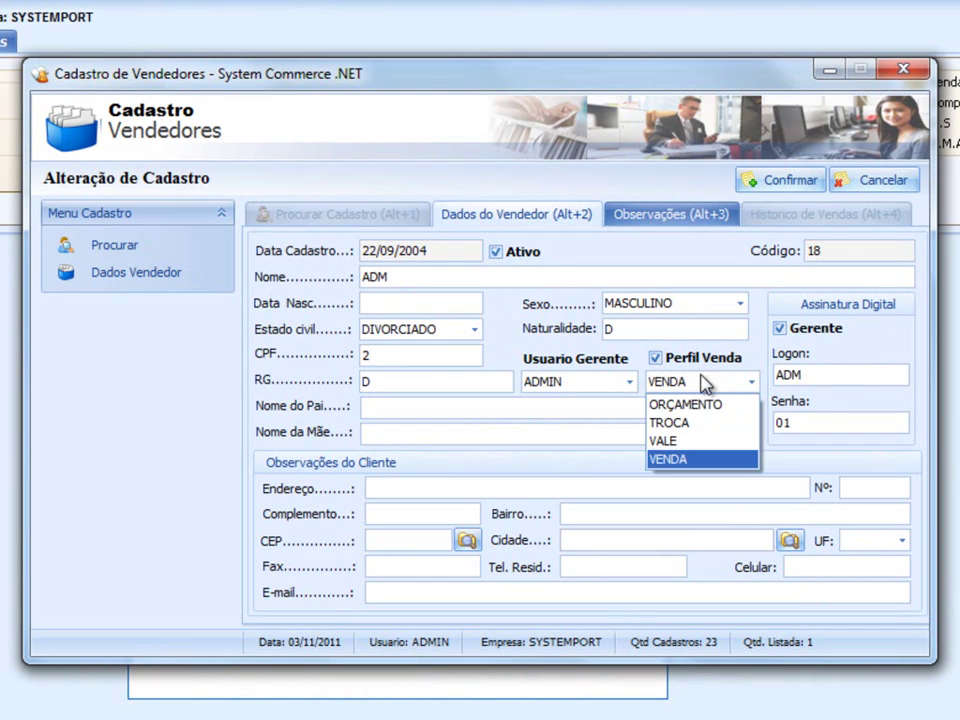
left_click(681, 458)
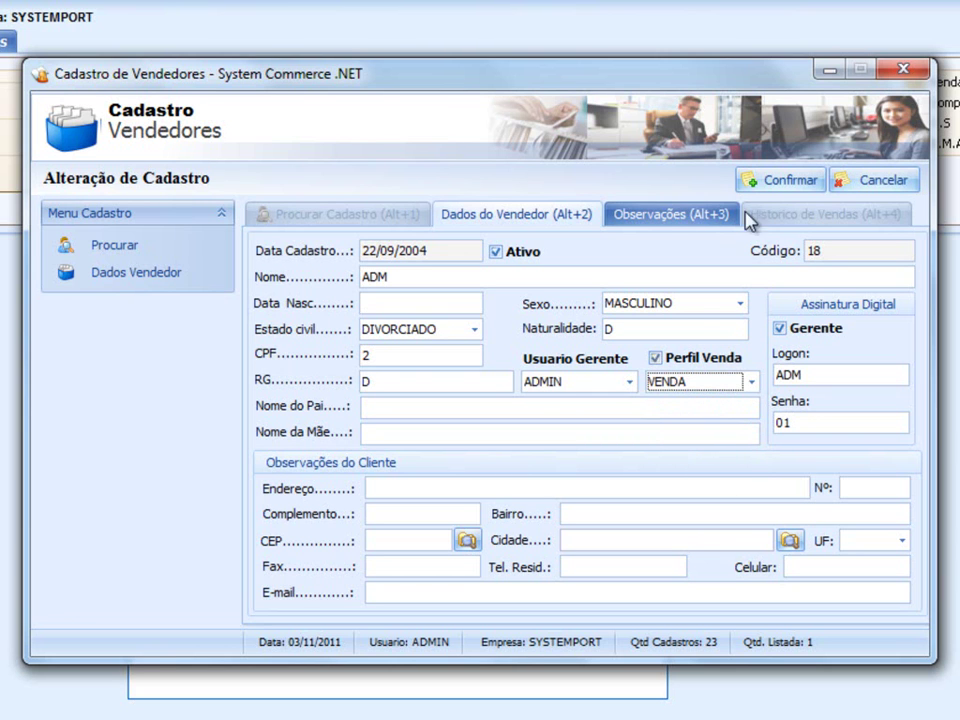
- Save the seller record and close the Cadastro de Vendedores window
left_click(778, 176)
left_click(566, 452)
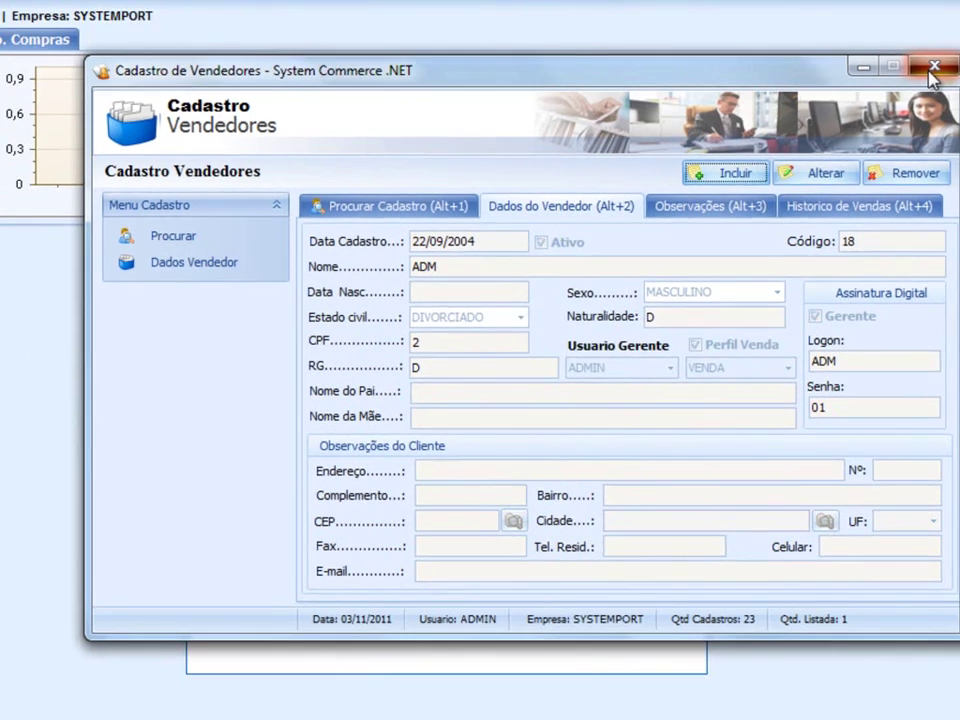
left_click(932, 68)
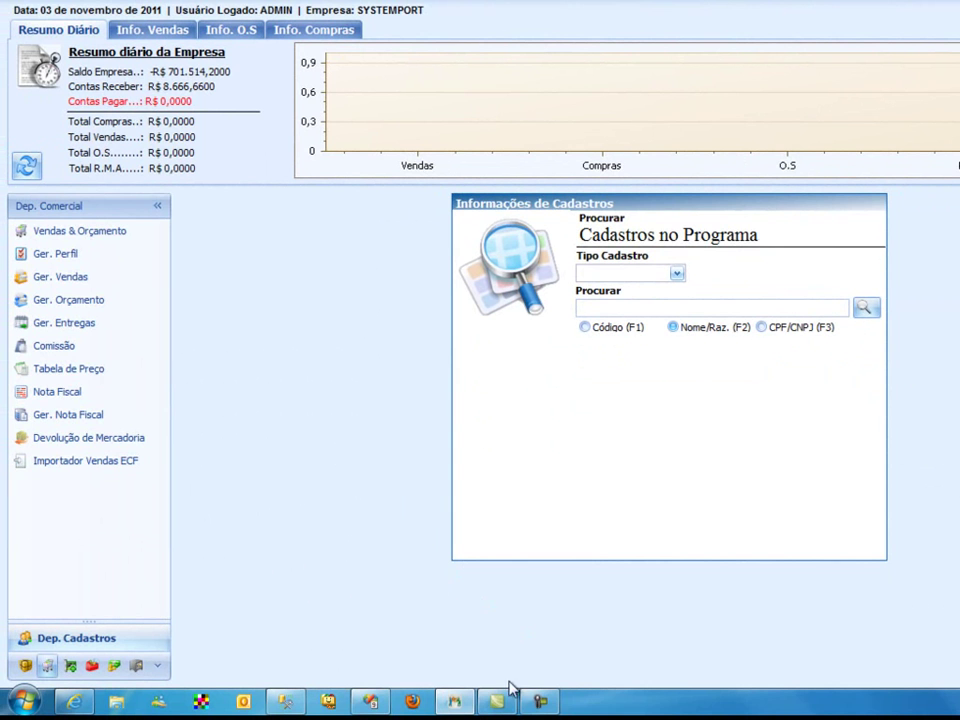
- Open Ger. Perfil, inspect the VENDA and ORÇAMENTO profiles, and start a new profile entry
left_click(38, 260)
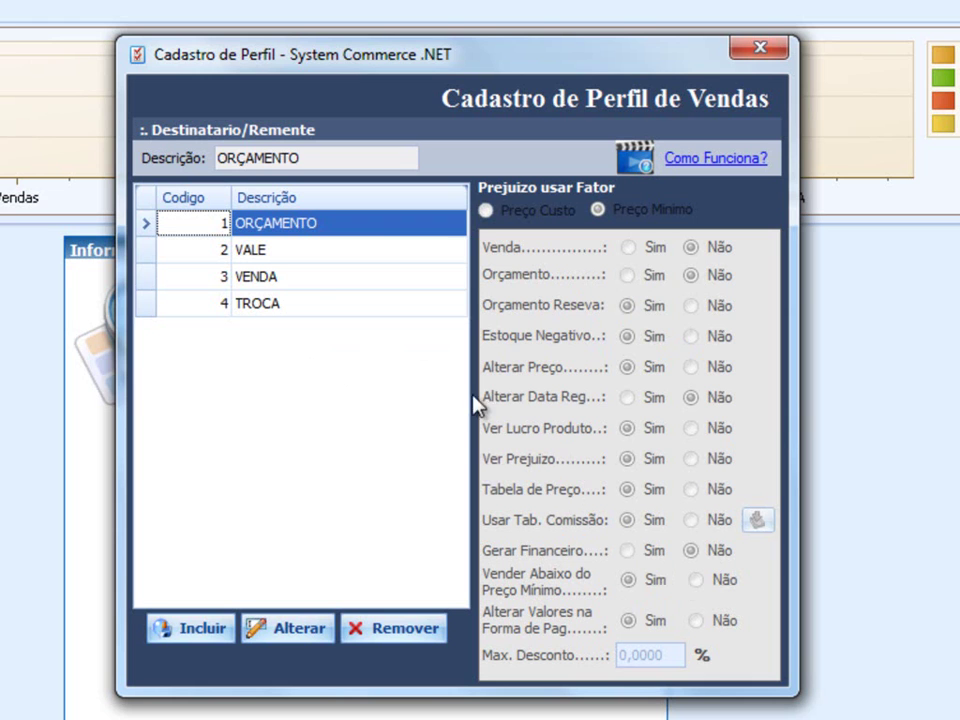
left_click(298, 281)
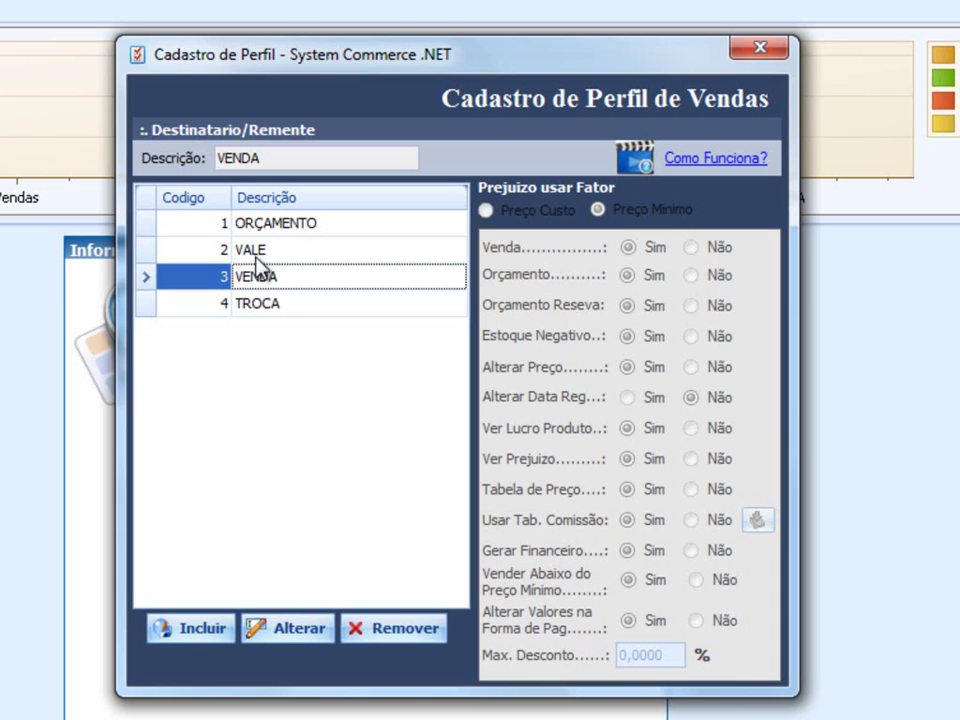
left_click(272, 225)
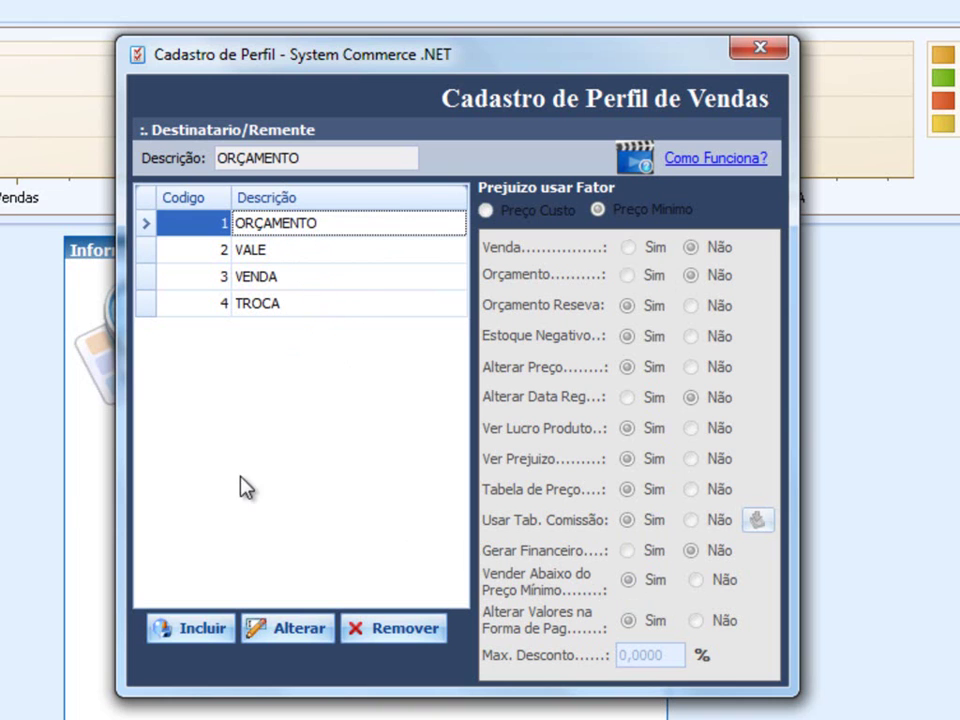
left_click(200, 648)
- Name the profile TESTE, use Preço Minimo as loss factor, and set Ver Prejuizo and Estoque Negativo to Não
left_click(266, 161)
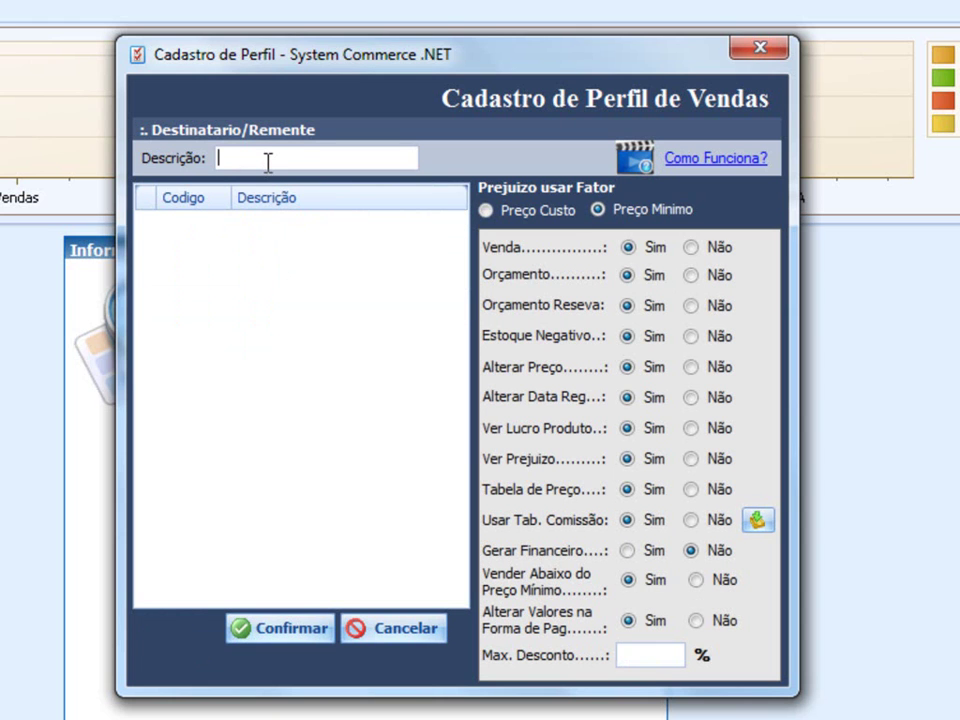
type("TESTE")
left_click(538, 218)
left_click(658, 214)
left_click(532, 212)
left_click(632, 213)
left_click(689, 460)
left_click(724, 340)
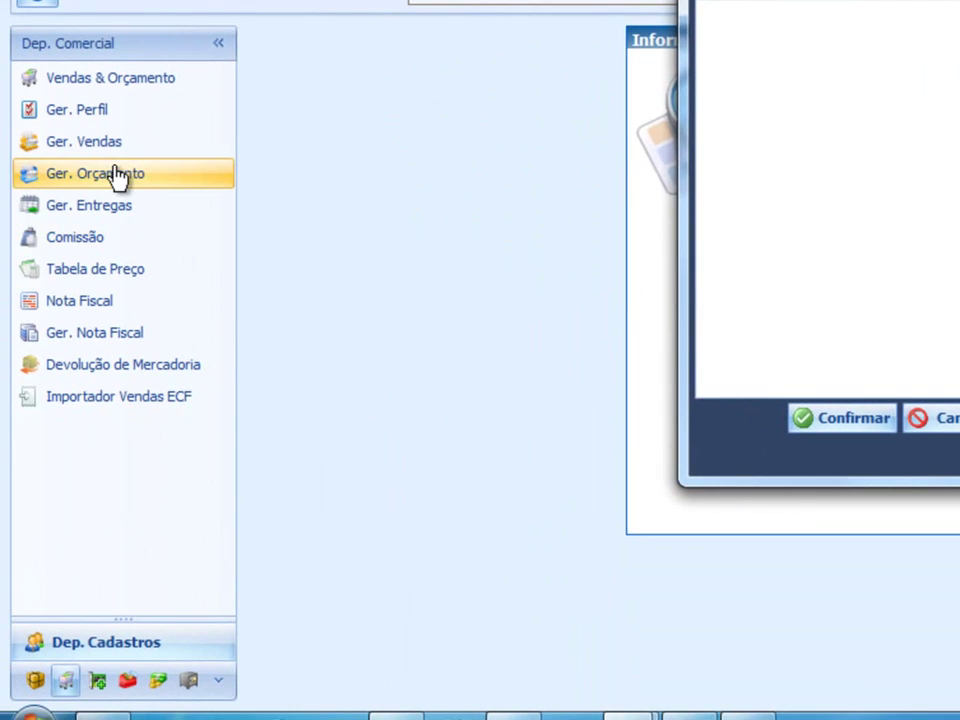
- Log in to Vendas & Orçamento as seller ADM with the seller password
left_click(135, 75)
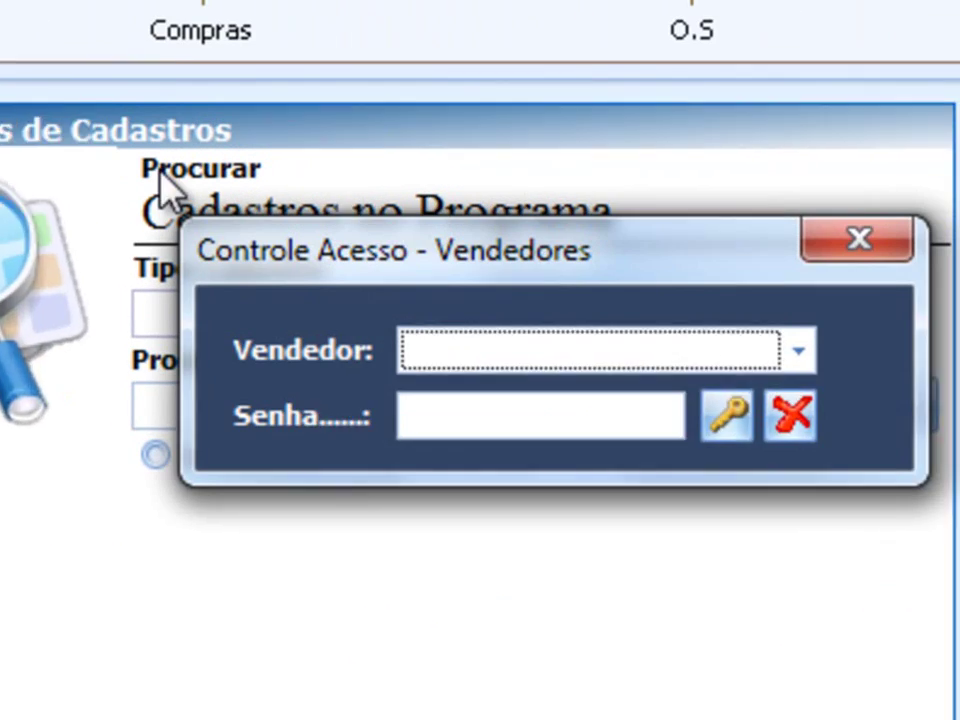
left_click(554, 325)
left_click(554, 368)
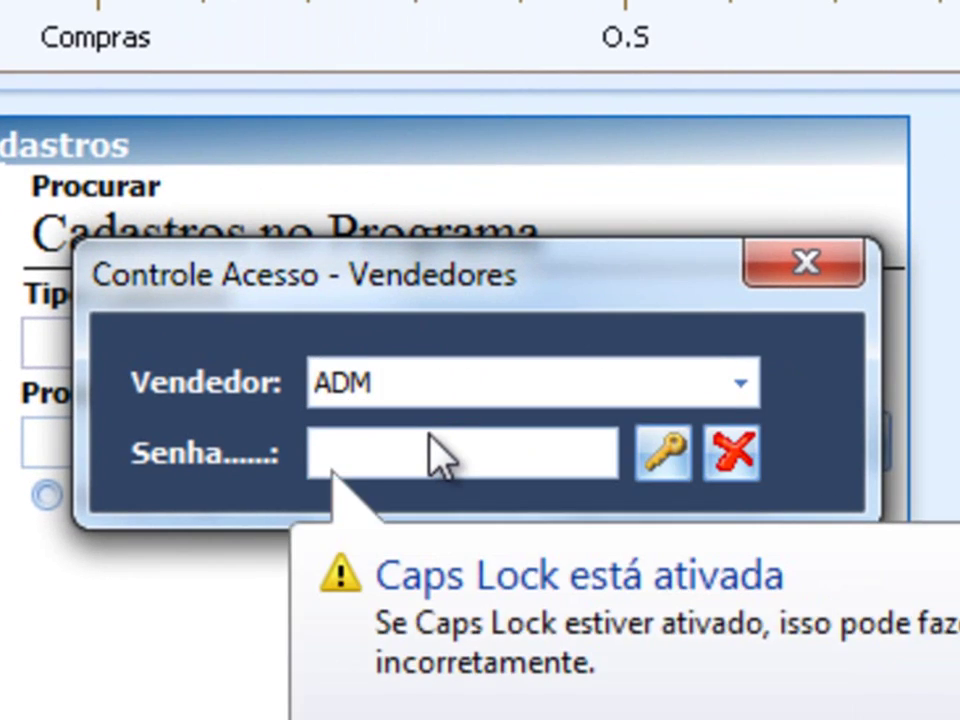
type("**")
key("Return")
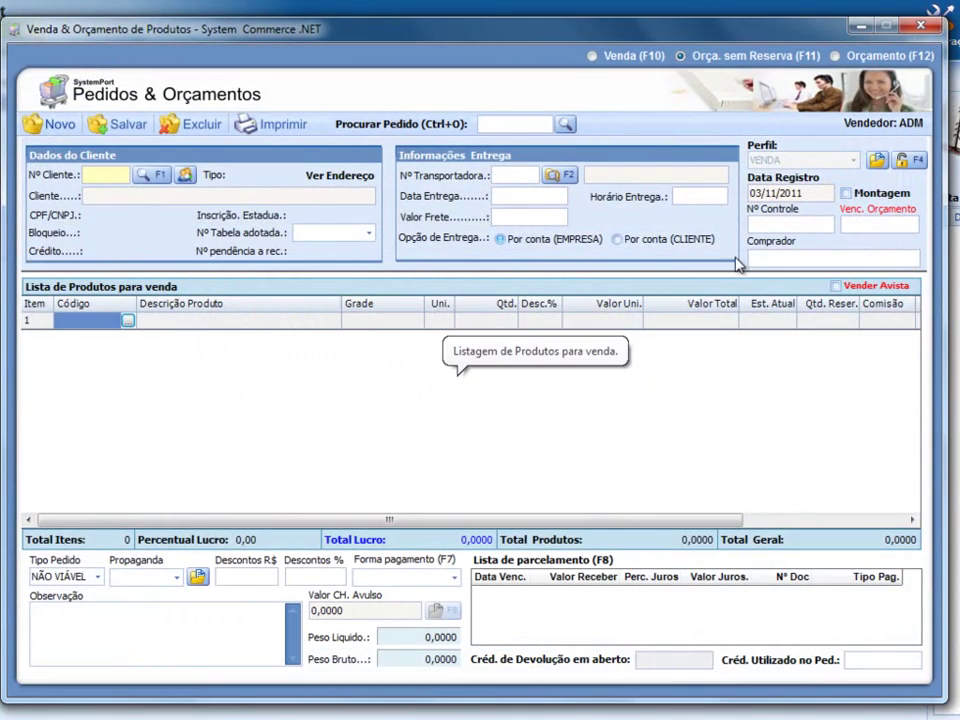
- Select the order's Data Registro date, 03/11/2011
left_click_drag(811, 192, 727, 192)
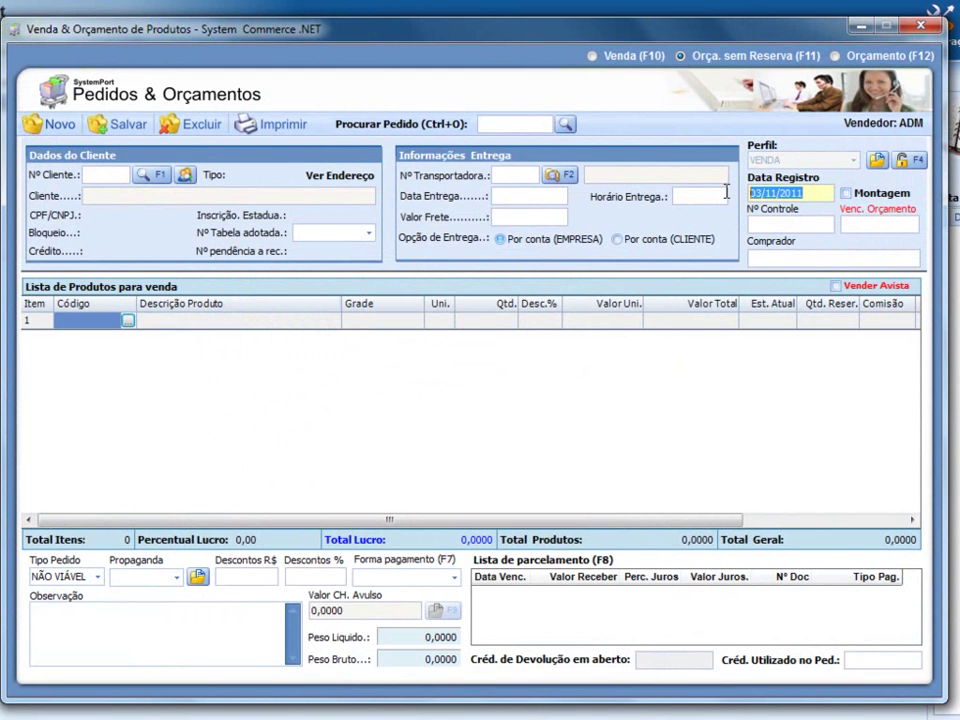
left_click(814, 192)
left_click_drag(810, 192, 731, 185)
left_click(815, 189)
left_click(250, 717)
left_click(250, 694)
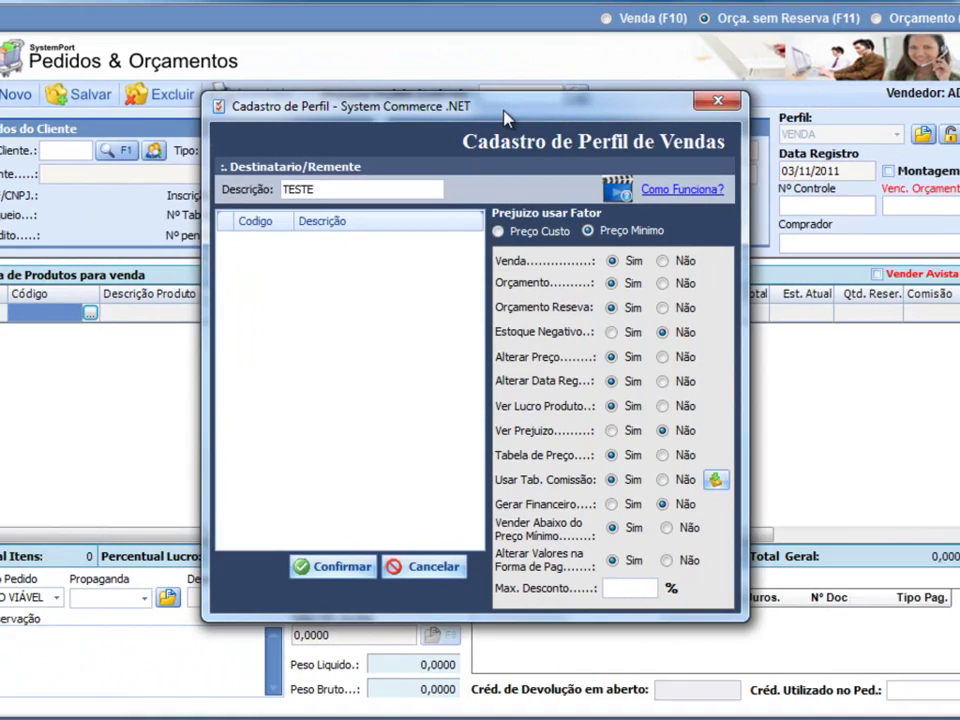
left_click_drag(500, 36, 867, 26)
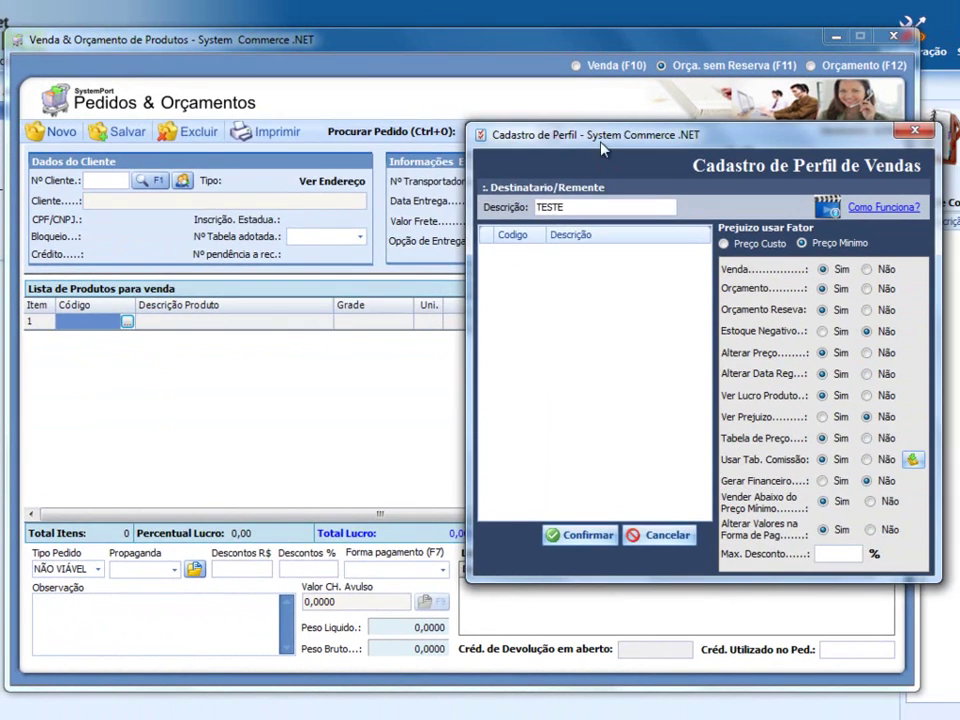
left_click_drag(604, 140, 278, 148)
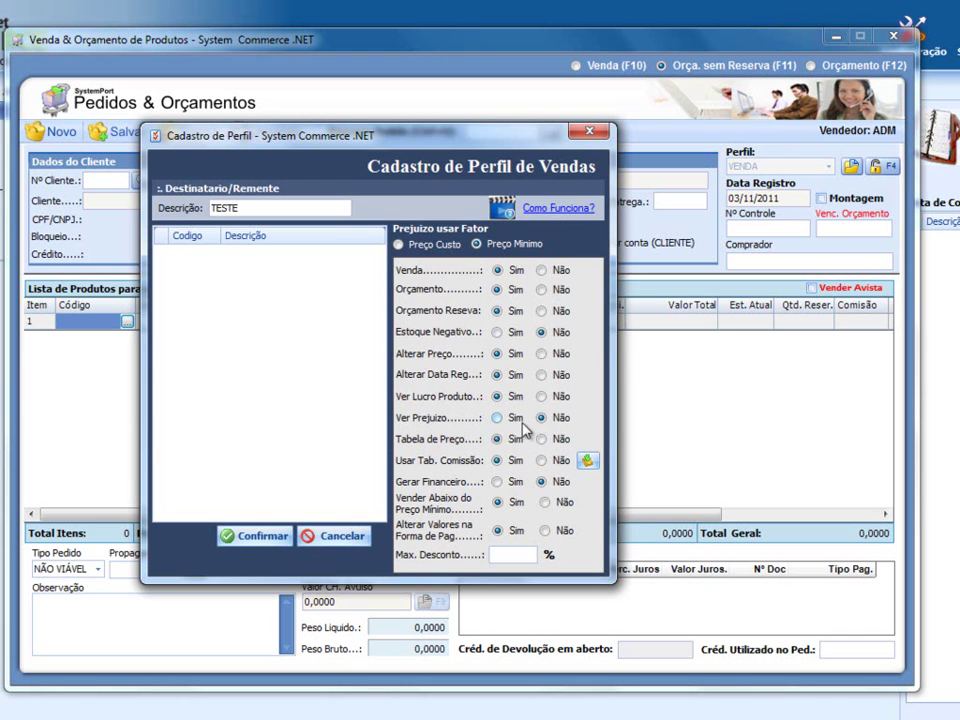
left_click_drag(300, 135, 751, 123)
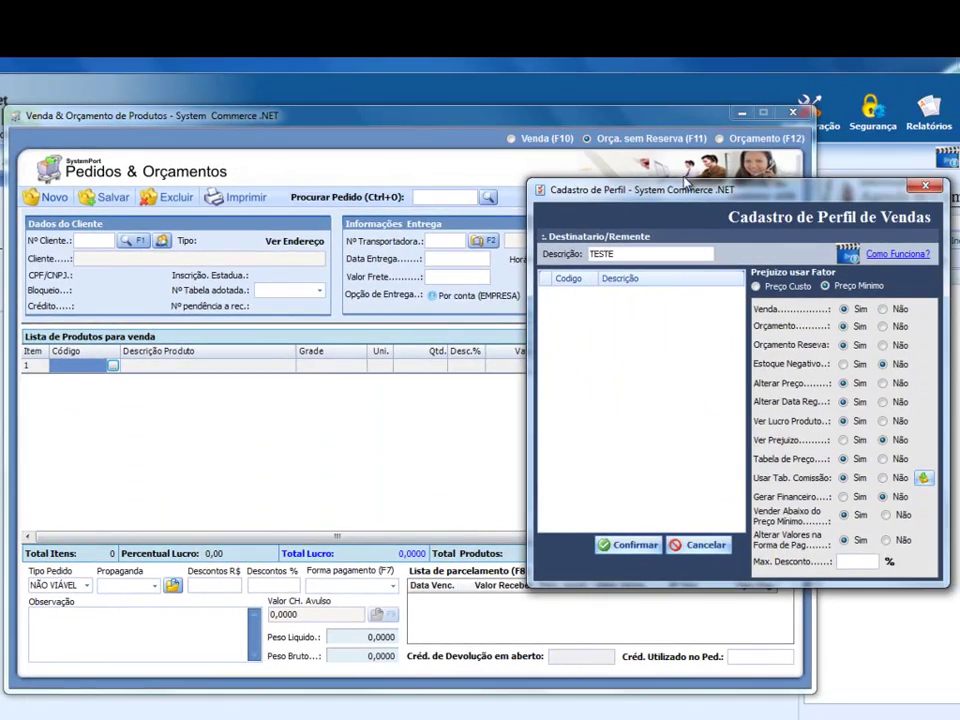
left_click_drag(683, 183, 389, 143)
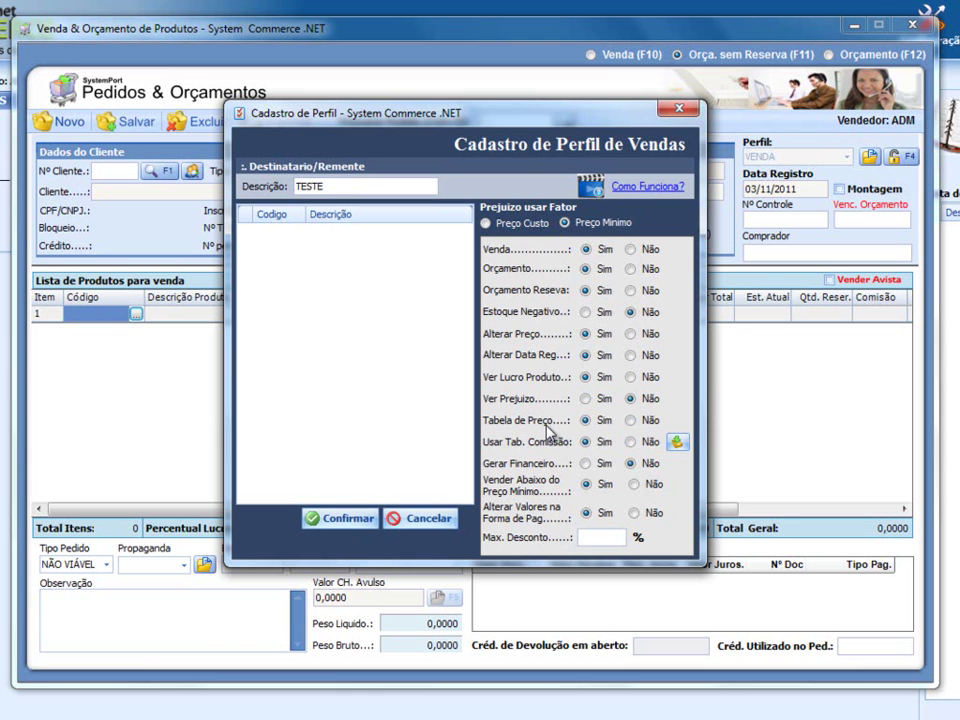
key("Escape")
- Pick client 6 from the full client list, filling carrier 40 and price table 1
left_click(162, 171)
key("Return")
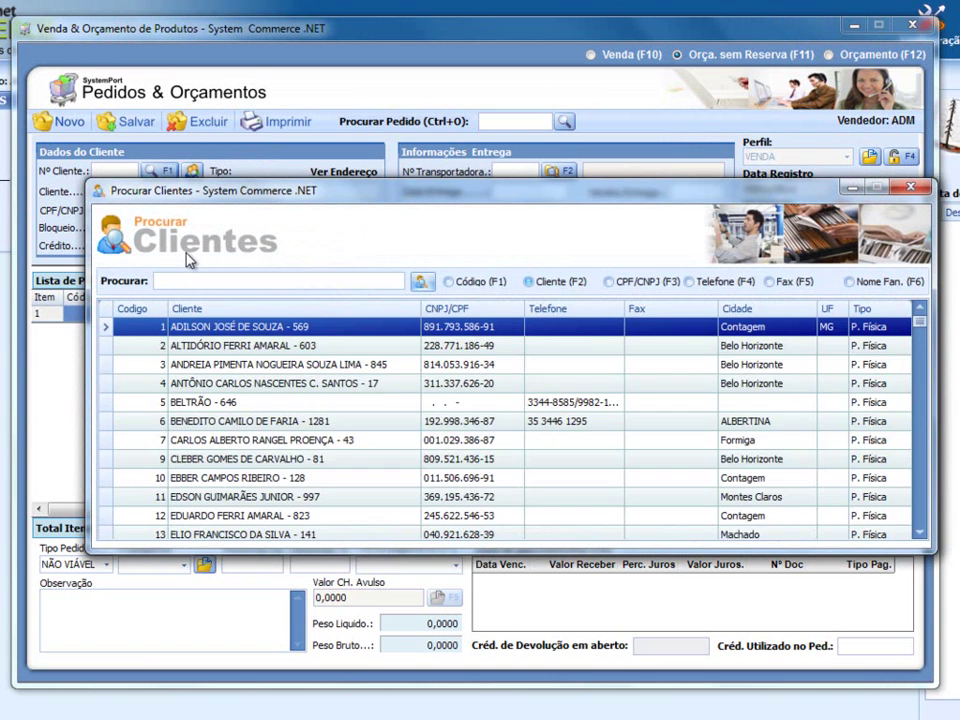
double_click(262, 421)
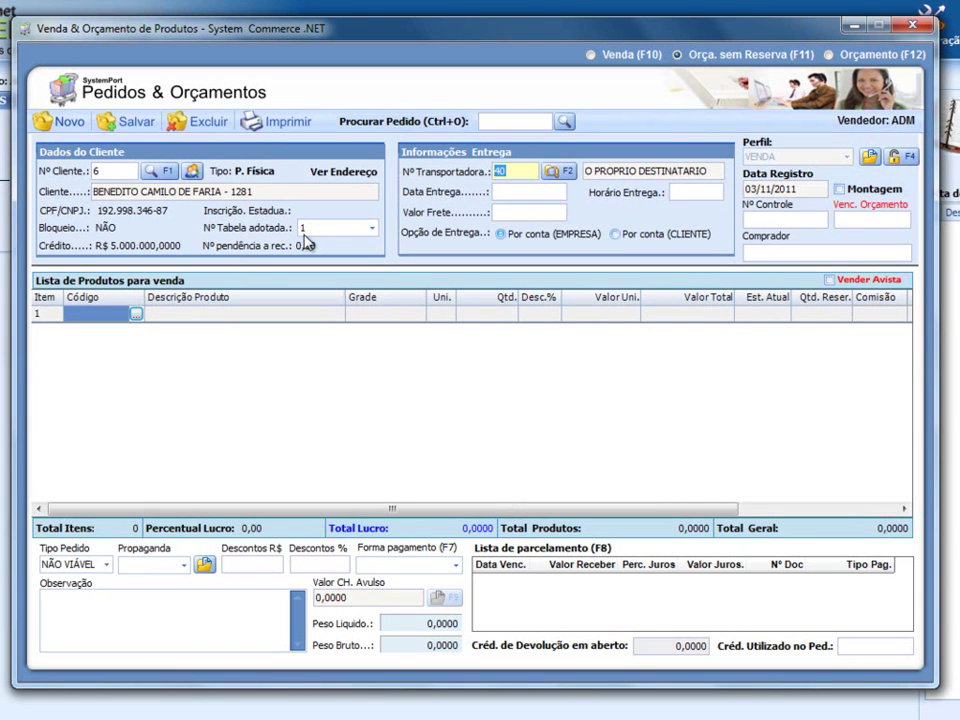
mouse_move(289, 681)
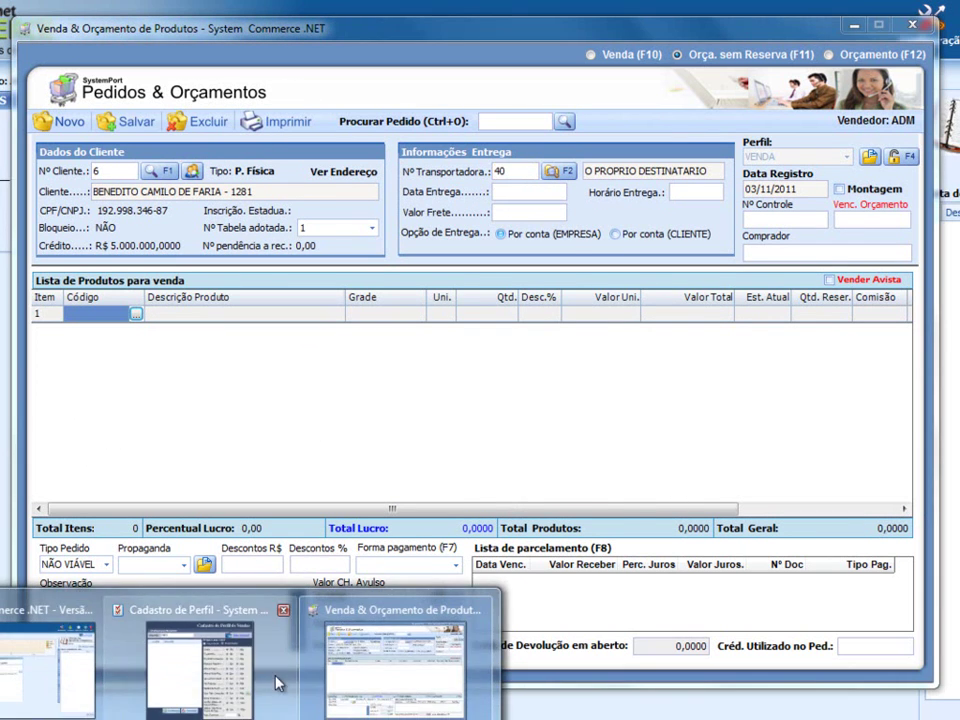
left_click(215, 672)
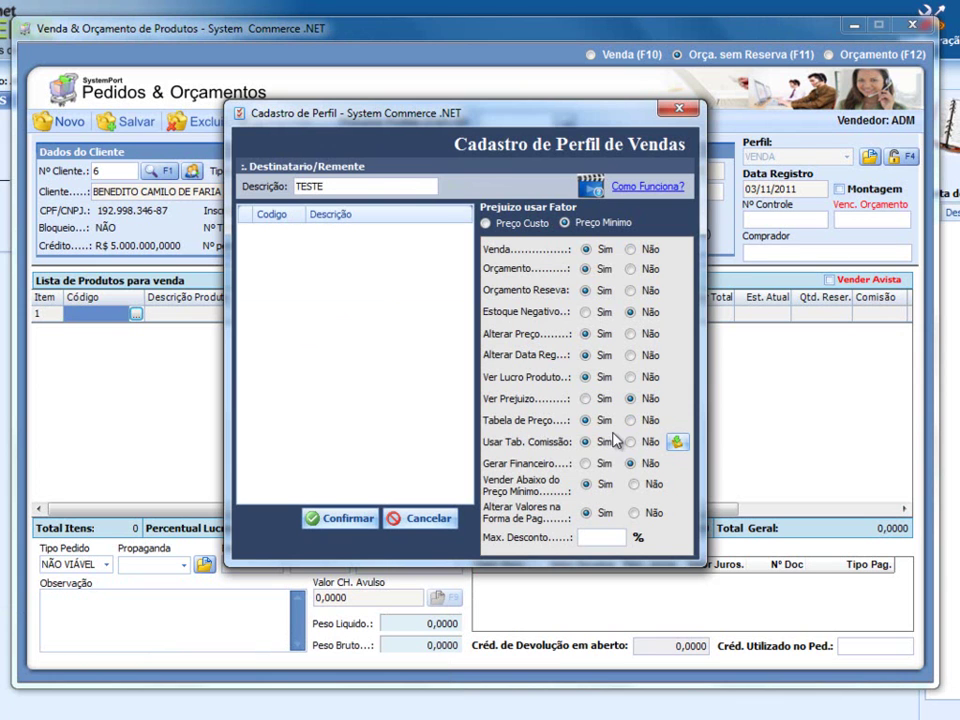
left_click(133, 406)
left_click(327, 230)
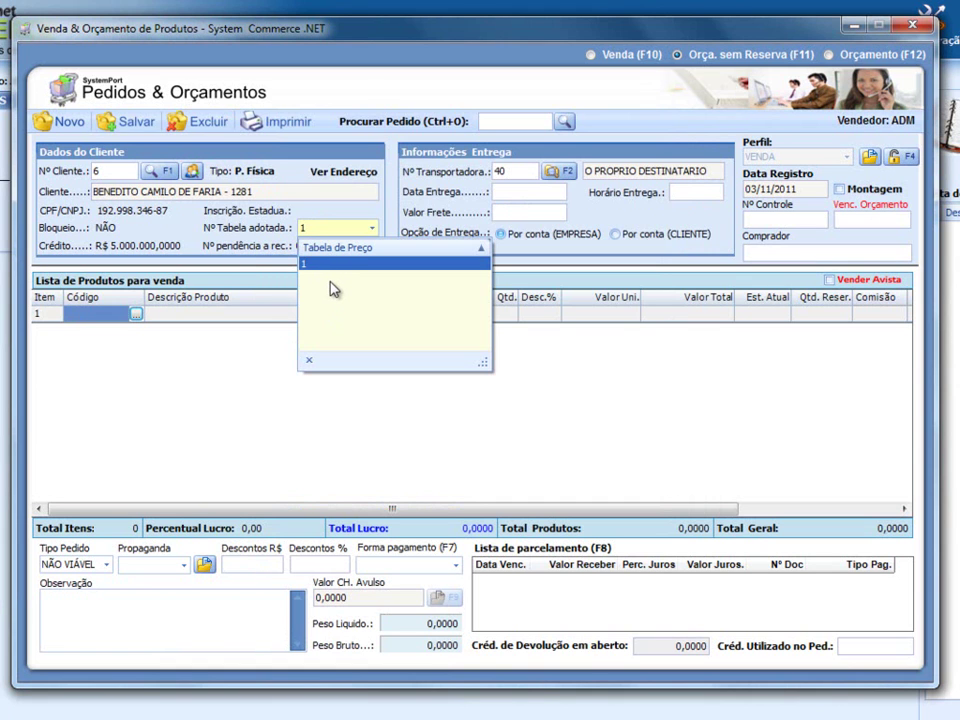
- Keep price table 1, move to the first product code, and bring the TESTE profile form forward
left_click(320, 262)
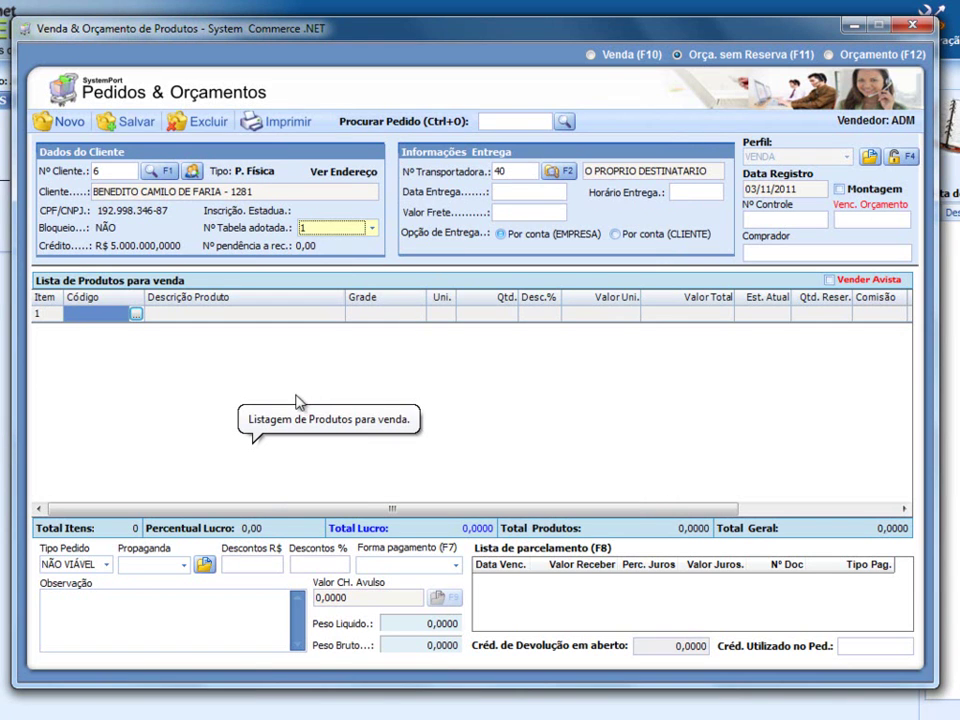
key("Tab")
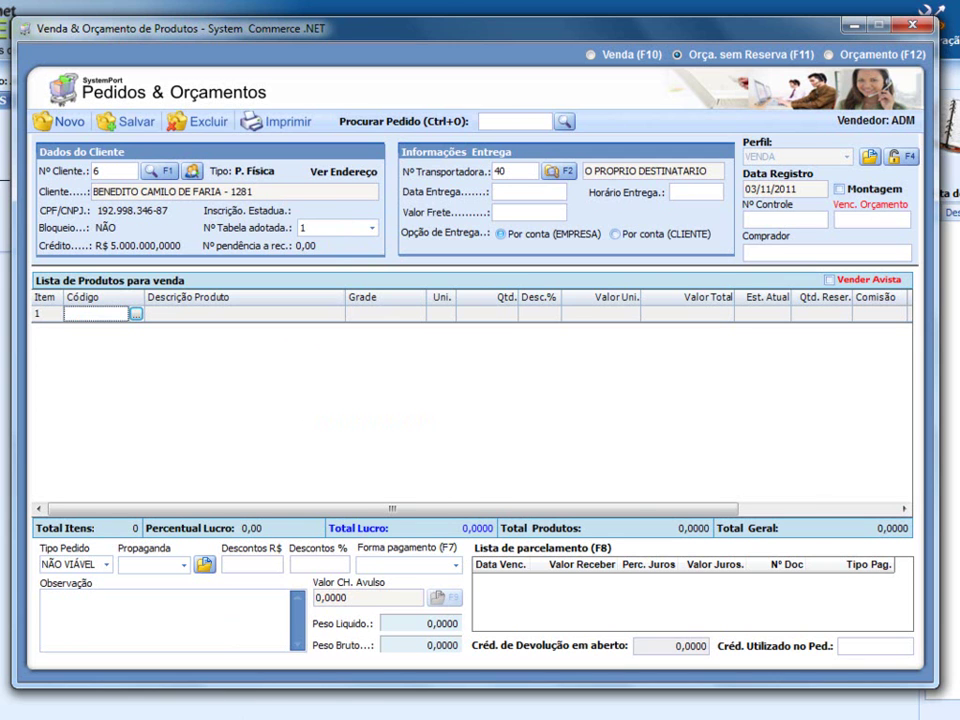
mouse_move(170, 712)
left_click(208, 652)
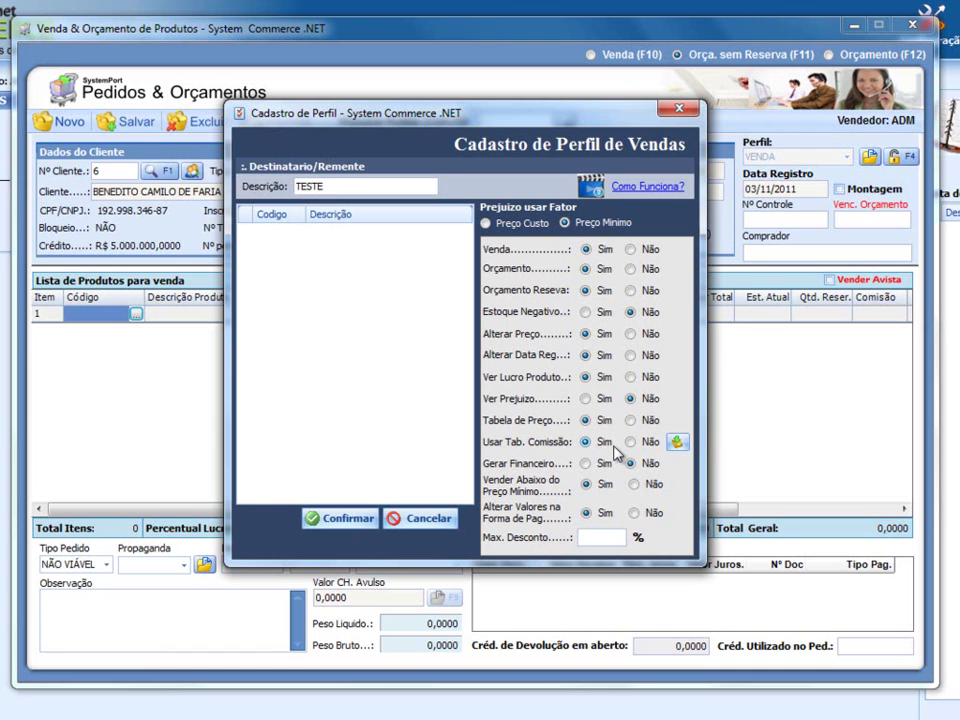
- Check and close the commission table, then cancel the unsaved TESTE profile
left_click(677, 441)
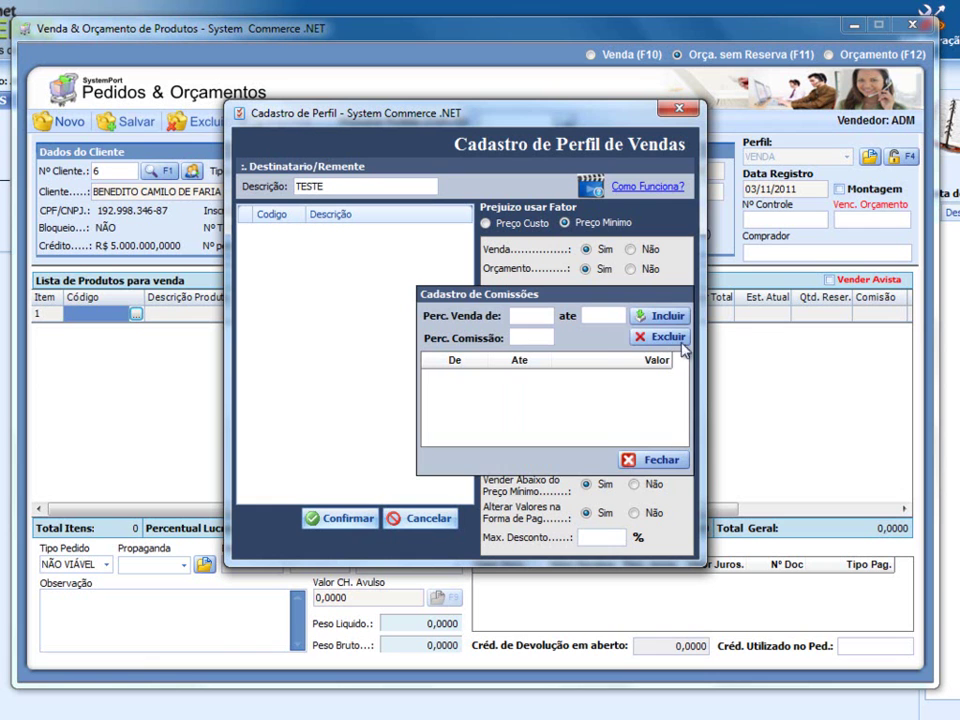
left_click(665, 459)
left_click(428, 519)
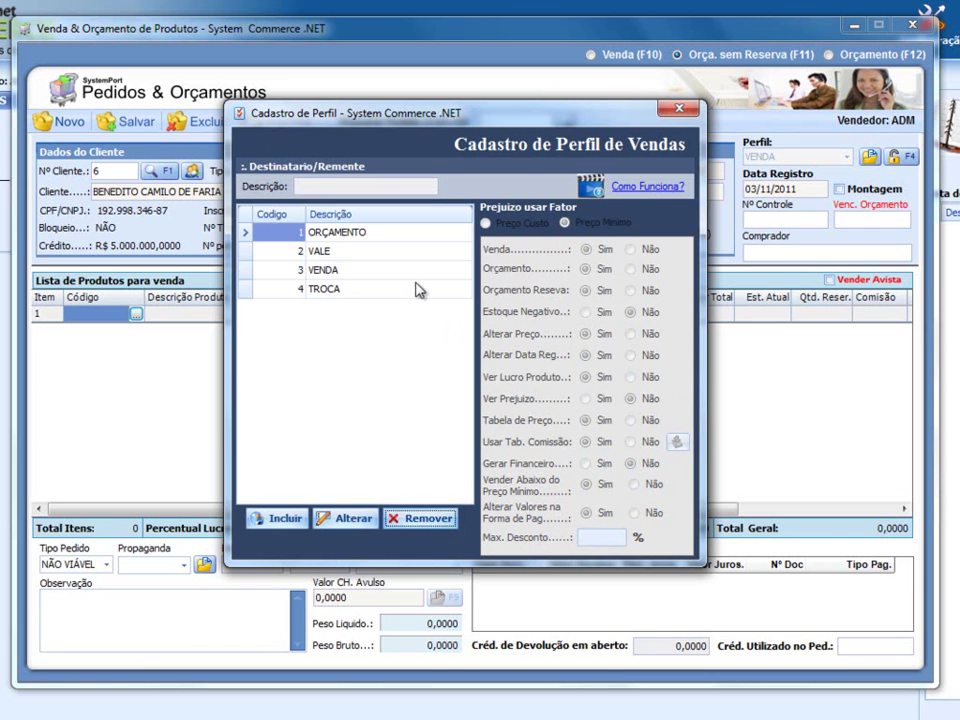
- Edit the VENDA profile and show its commission table
left_click(339, 280)
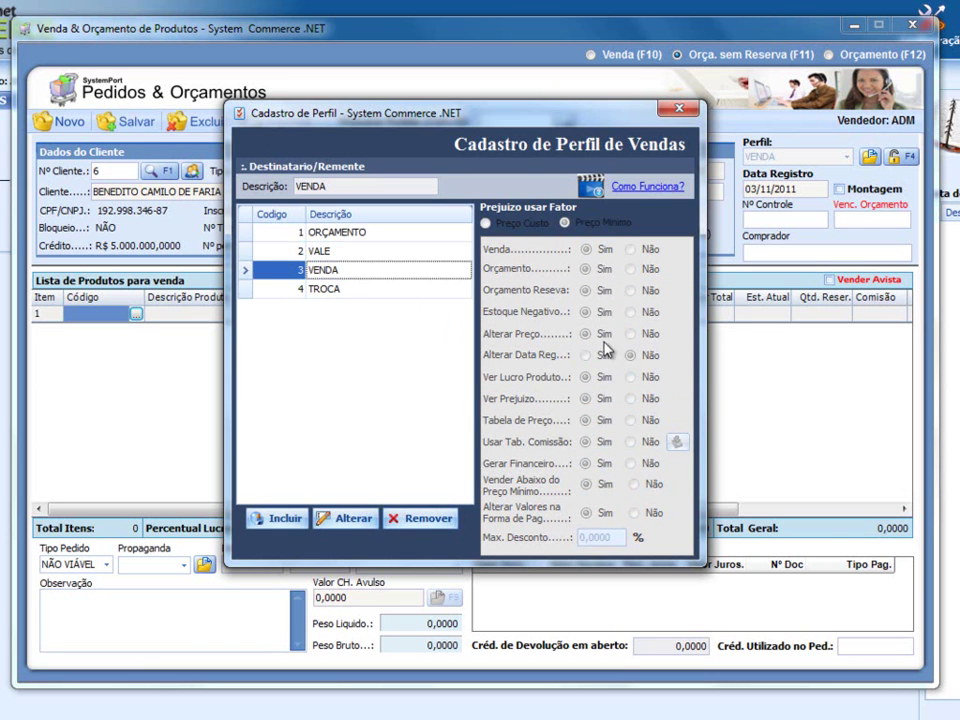
left_click(343, 518)
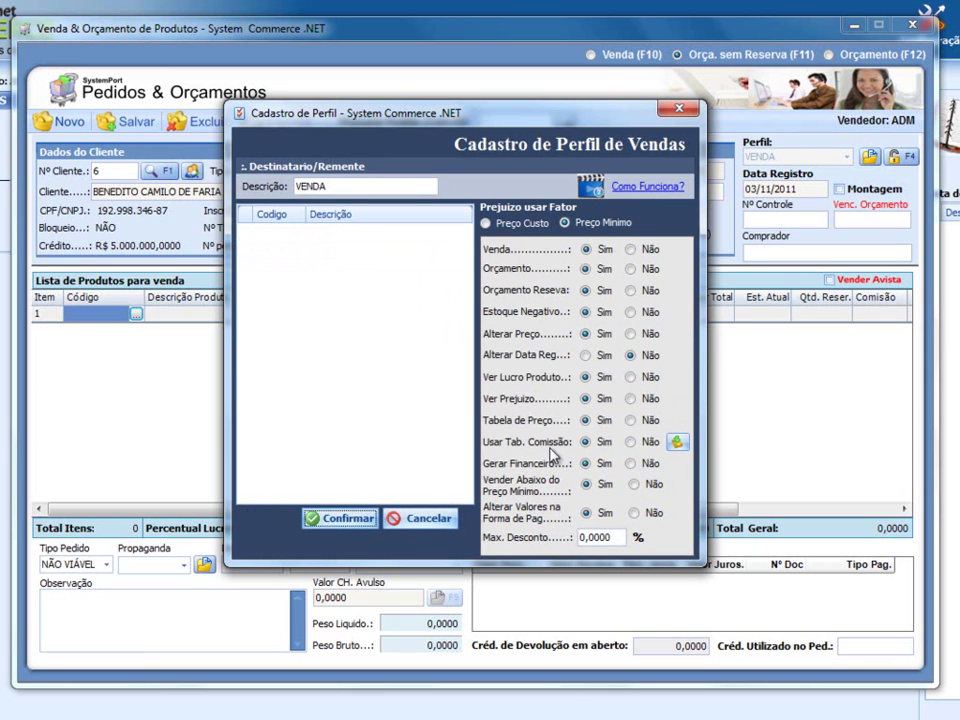
left_click(678, 443)
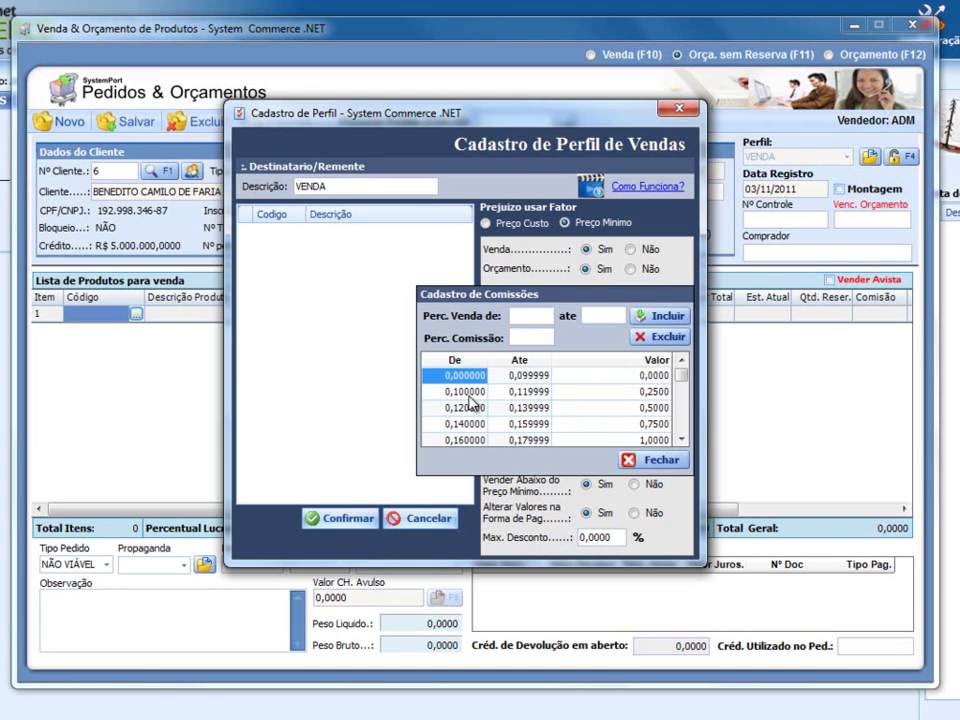
- Review VENDA's commission bands up to 2,300000–999,999999 at 10,0000, then close the table and profile window
left_click(460, 394)
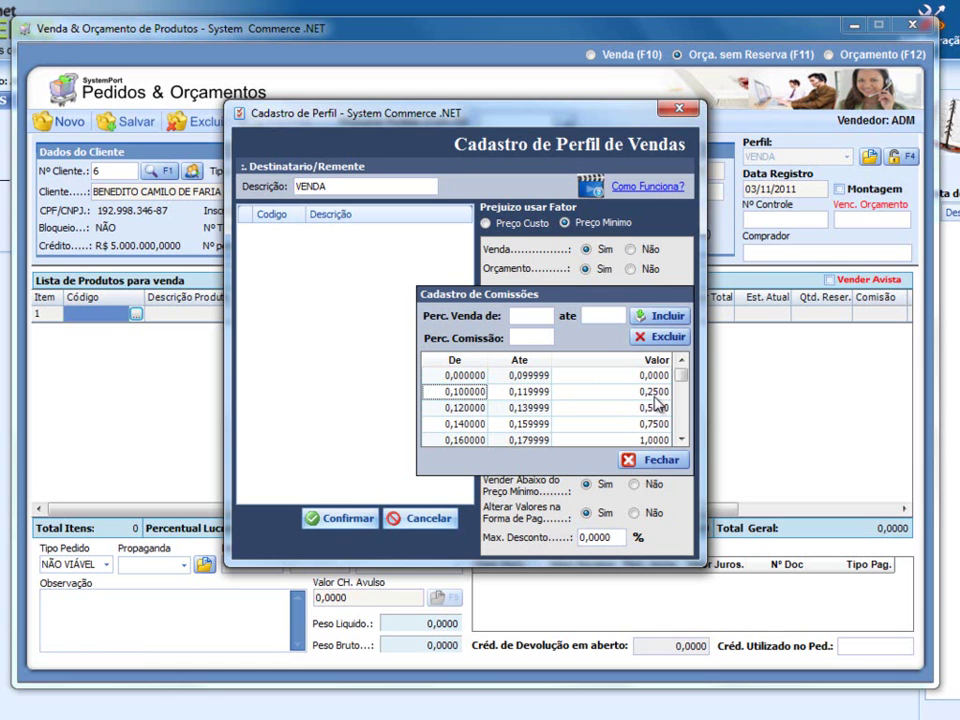
left_click(681, 441)
left_click(681, 441)
left_click(681, 441)
left_click(681, 441)
left_click(681, 441)
left_click(681, 441)
left_click(681, 441)
left_click(681, 441)
left_click(681, 441)
left_click(681, 441)
left_click(681, 441)
left_click(681, 441)
left_click(681, 441)
left_click(681, 441)
left_click(681, 441)
left_click(681, 441)
left_click(681, 441)
left_click(681, 441)
left_click(681, 441)
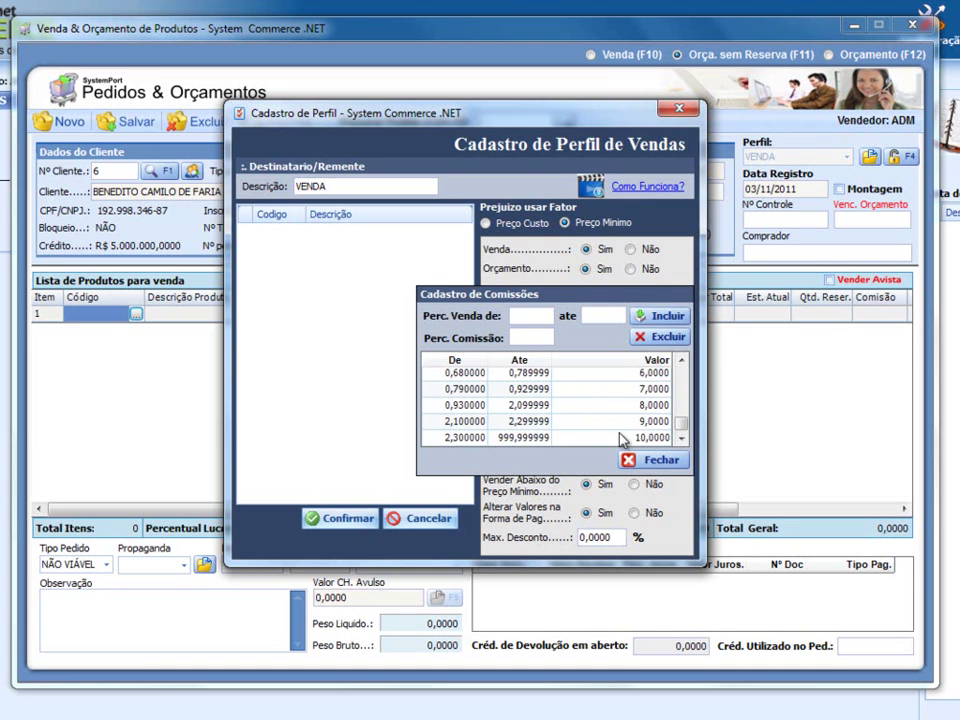
left_click(650, 461)
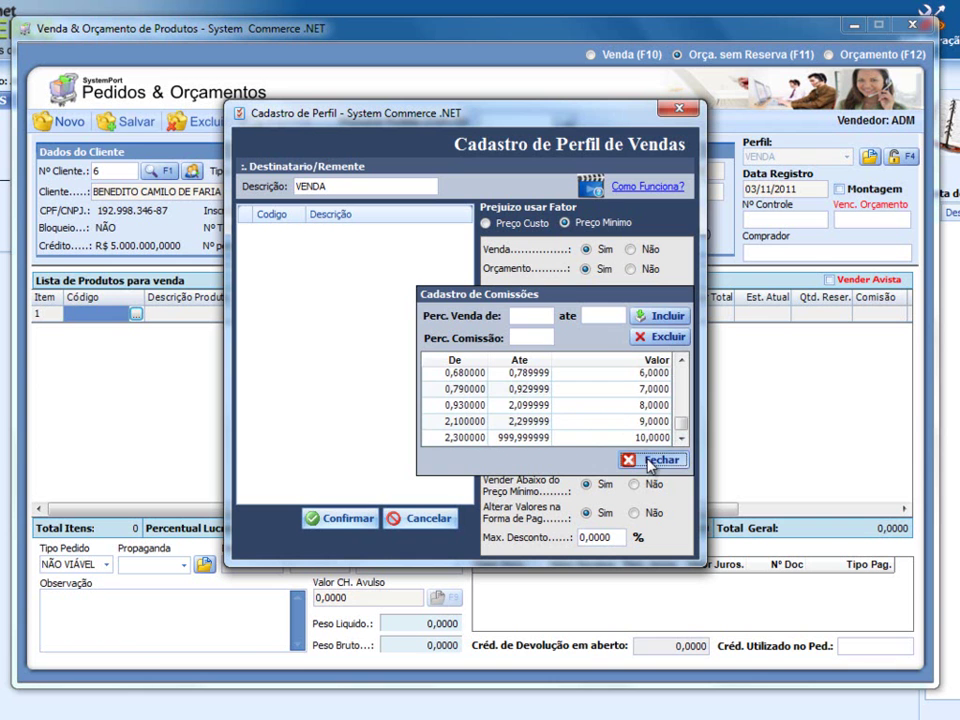
left_click(677, 110)
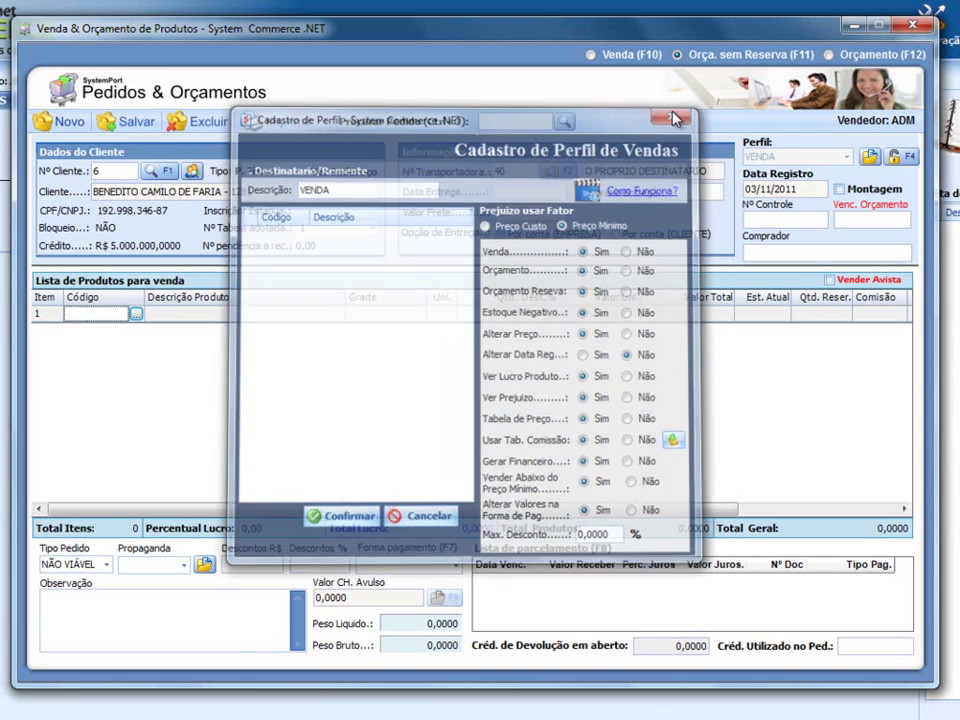
- Search in-stock products by description and add product 128, ABRAÇADEIRA D 1/2" C/CUNHA
left_click(136, 314)
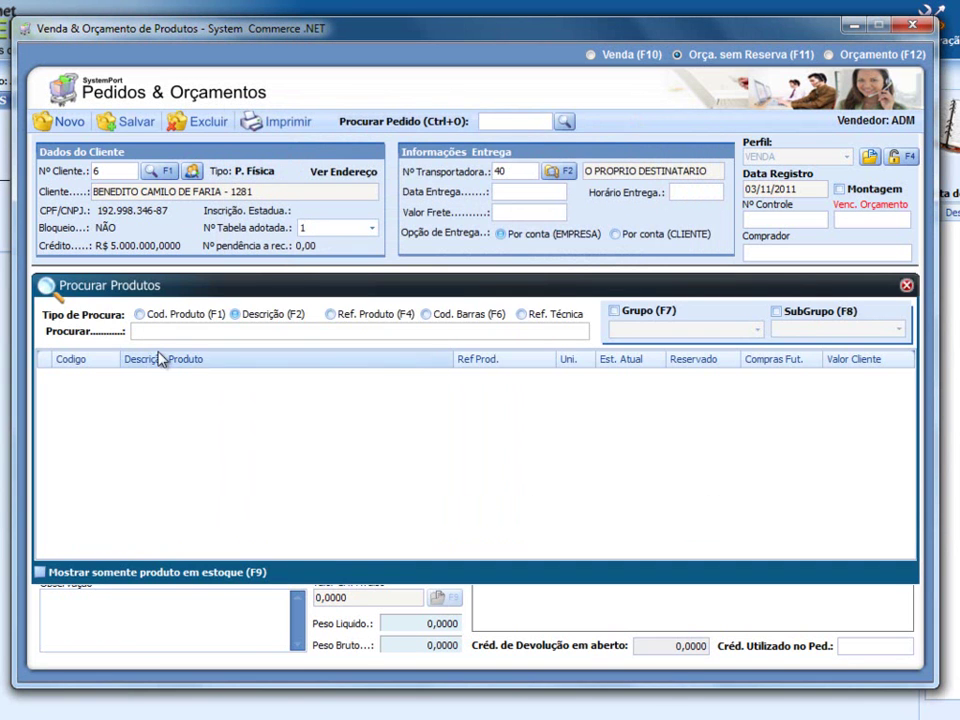
left_click(100, 573)
left_click(190, 331)
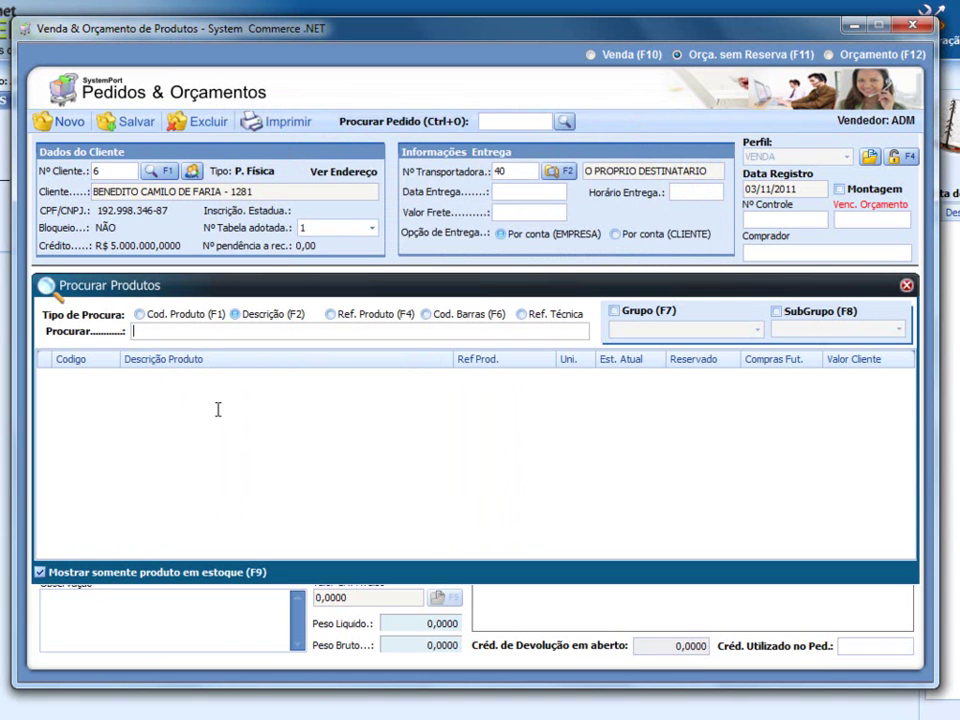
key("Return")
left_click(239, 420)
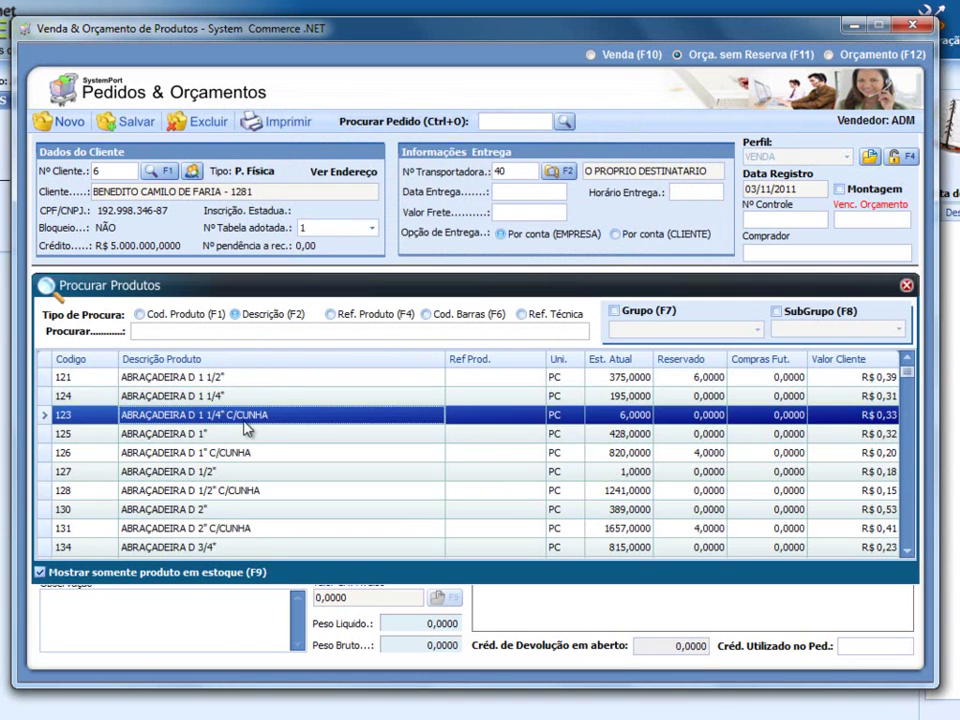
left_click(467, 497)
double_click(467, 497)
- Enter product 128 with quantity 10 and unit price 0,2
left_click(489, 309)
type("10")
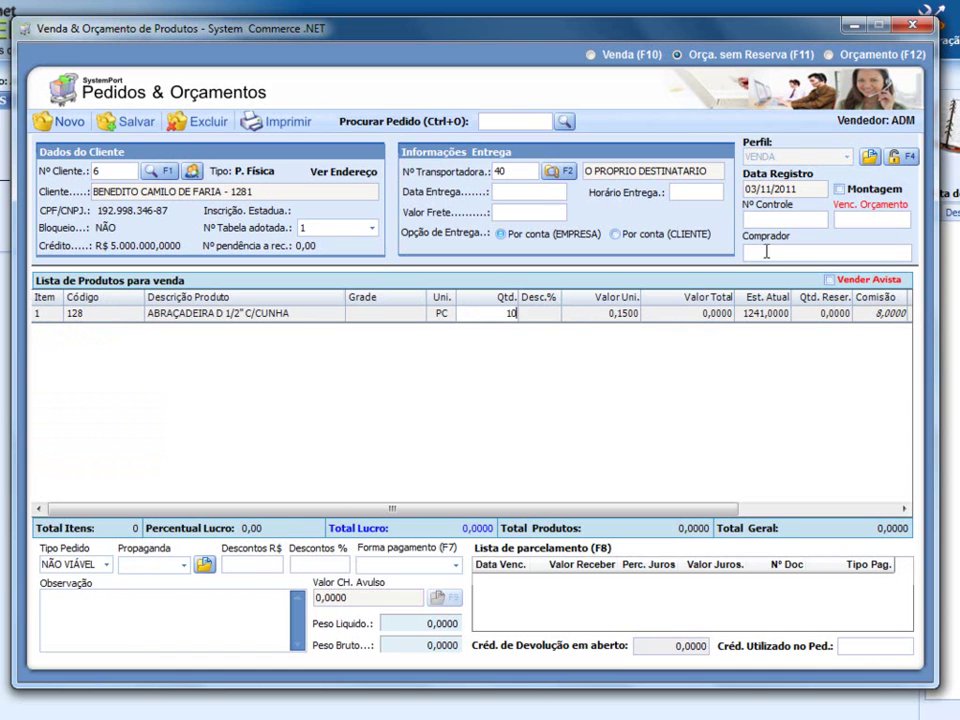
key("Tab")
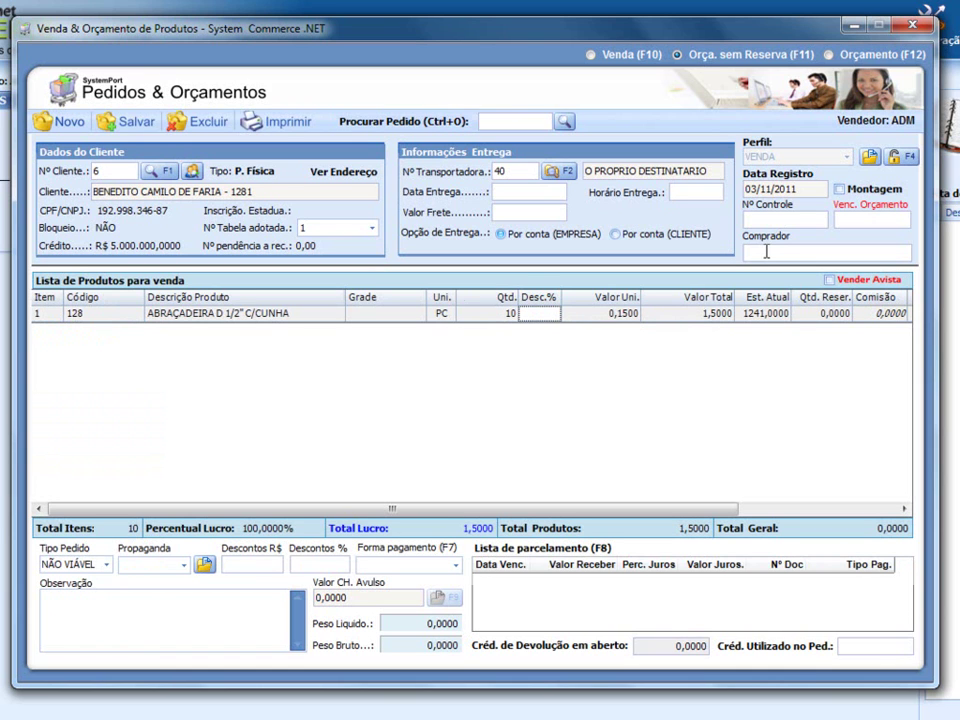
key("Tab")
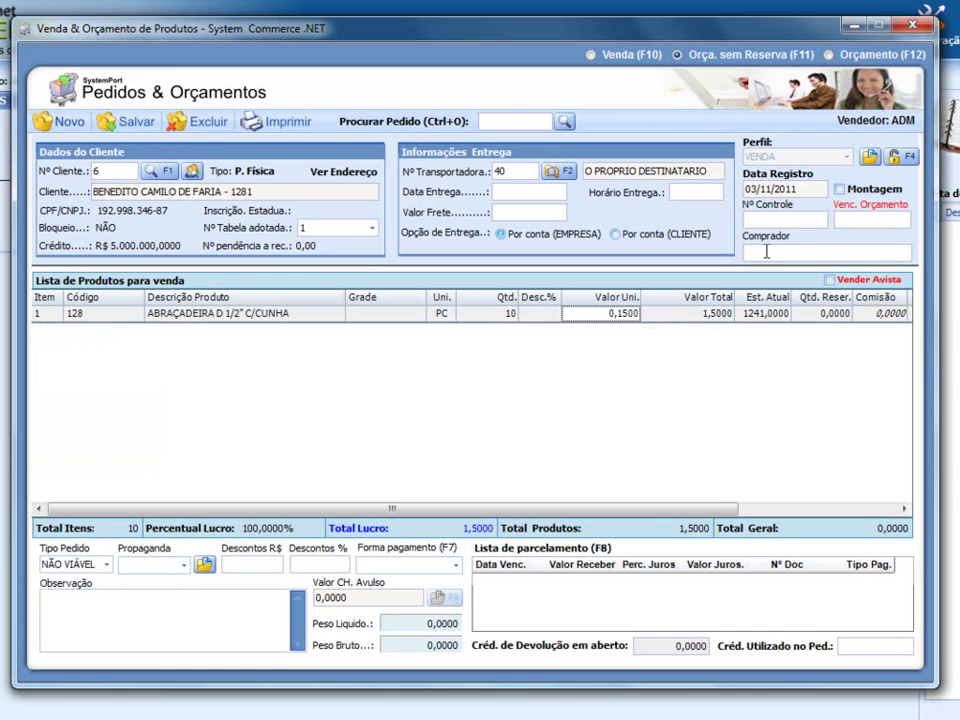
type("0,2")
key("Tab")
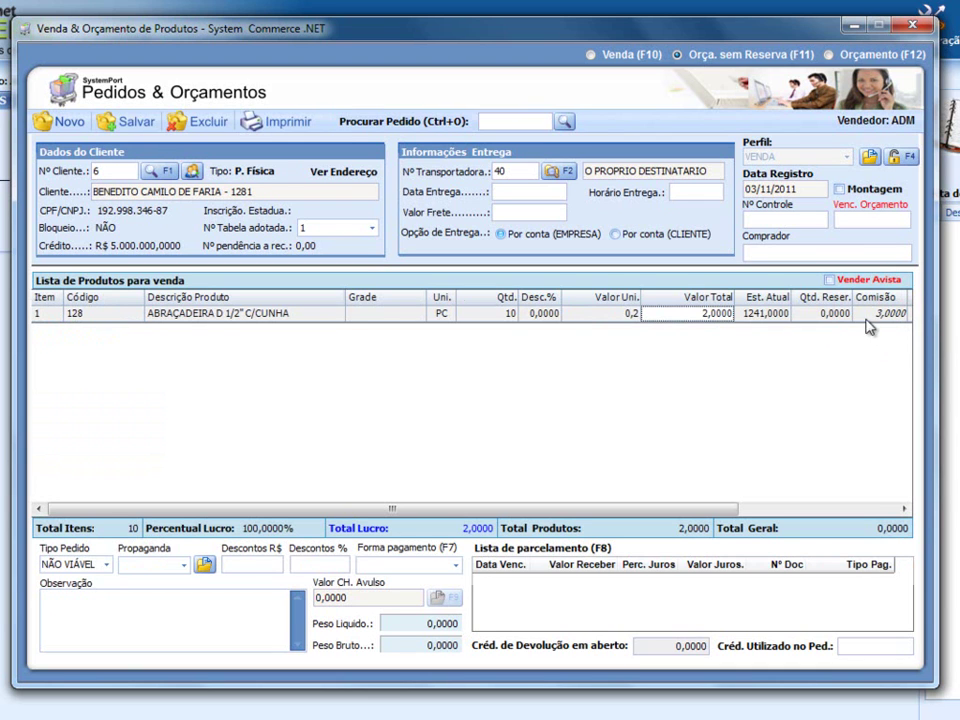
- Change the unit price to 0,5, return it to 0,2, and check the commission
left_click(625, 318)
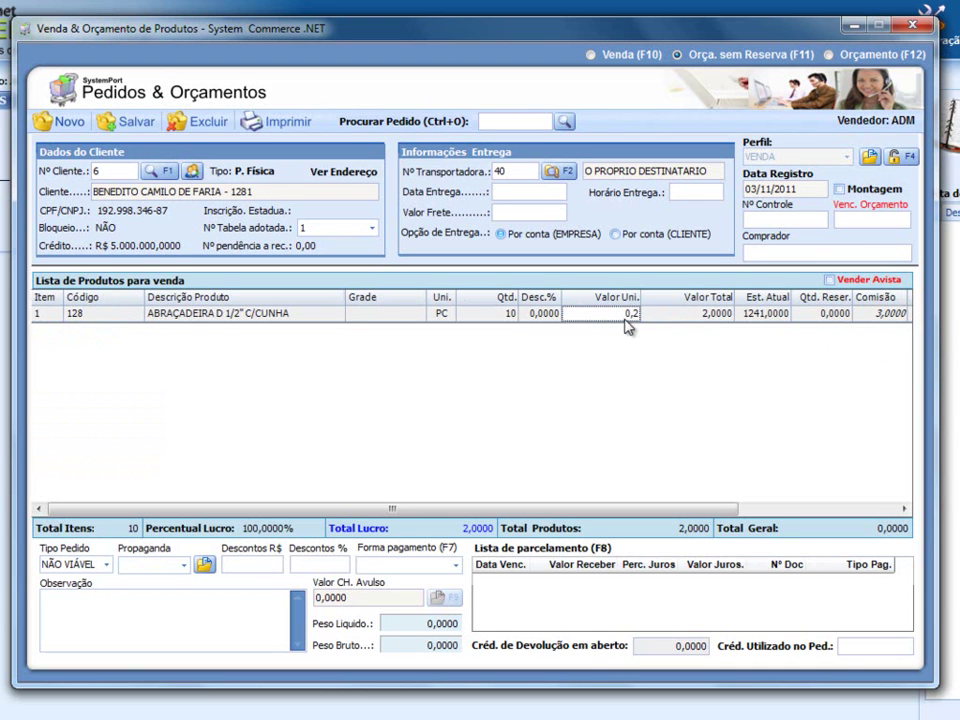
type("0,5")
key("Return")
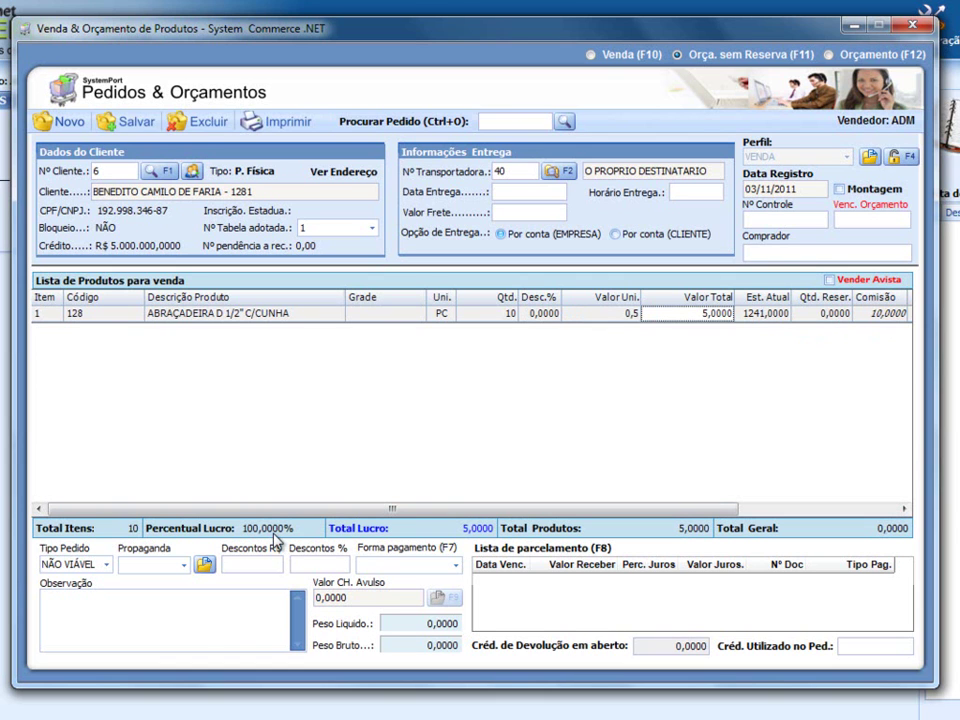
left_click(598, 316)
type("0,2")
key("Return")
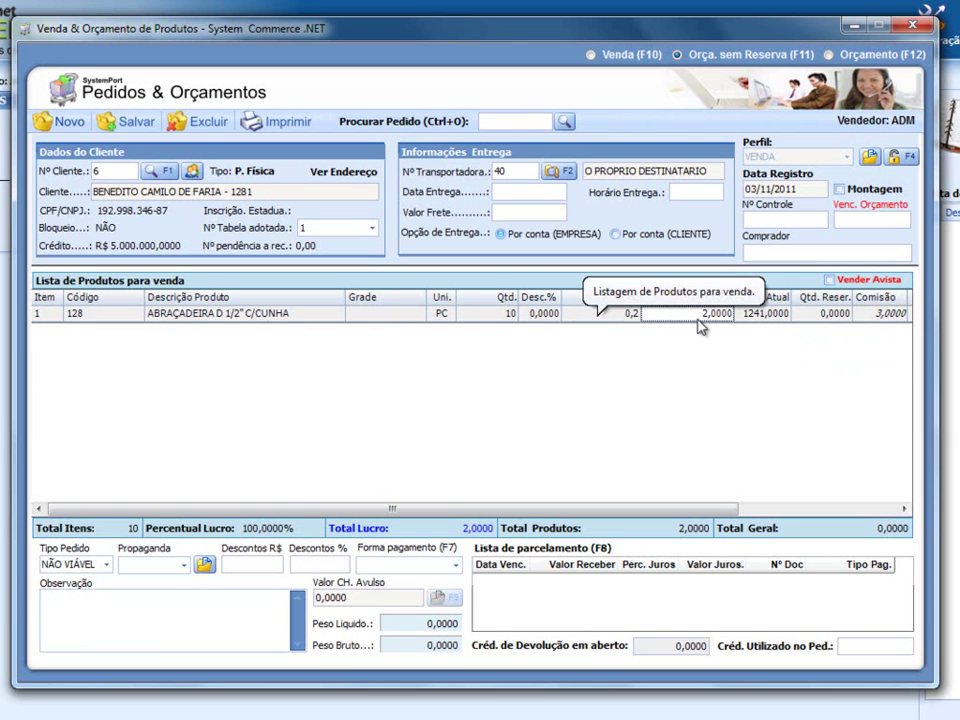
left_click(858, 316)
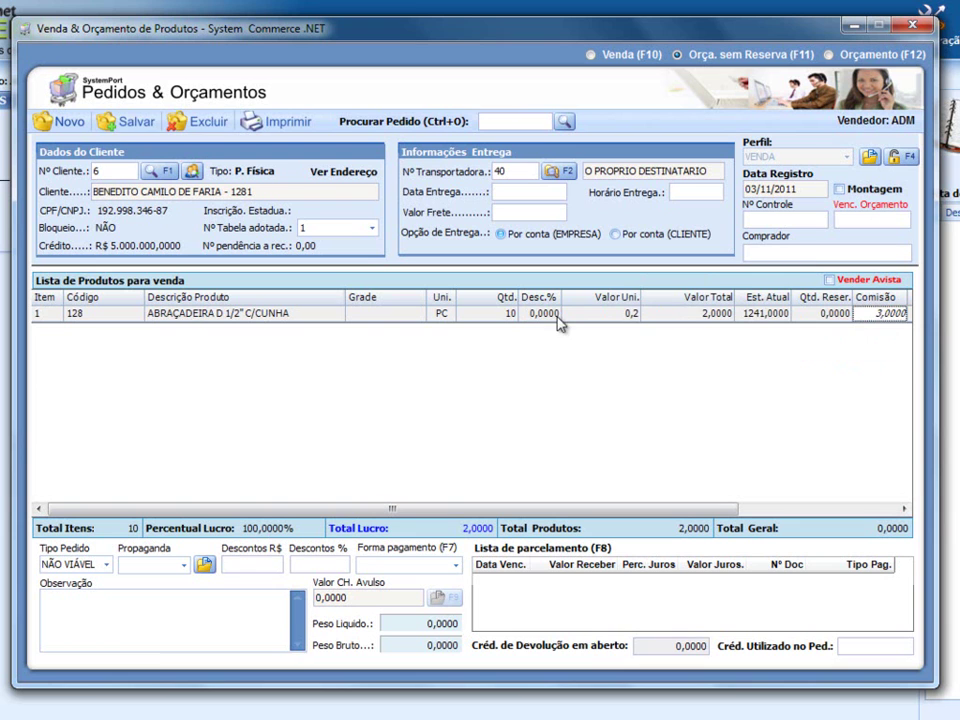
- Set the line's quantity and unit price both to 0
left_click(482, 314)
key("Return")
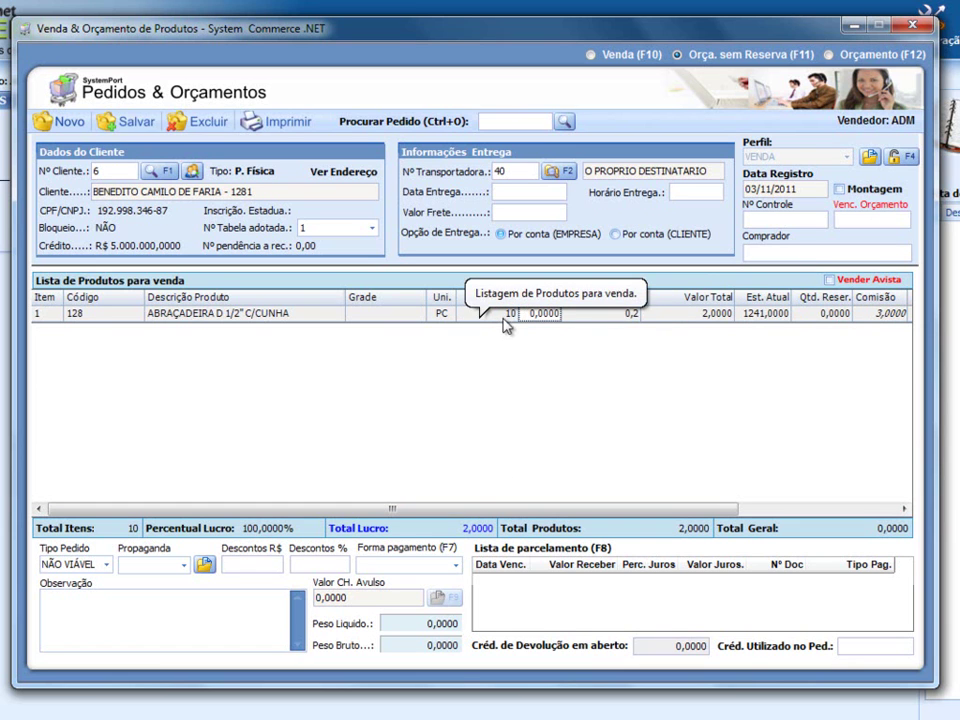
left_click(506, 316)
type("0")
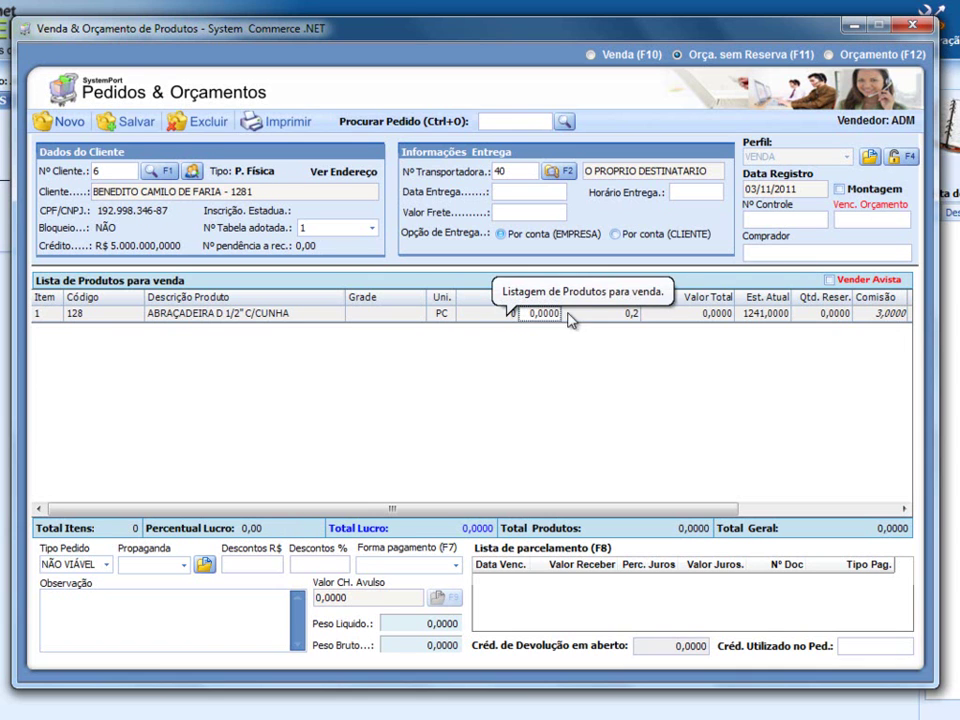
left_click(632, 318)
type("0")
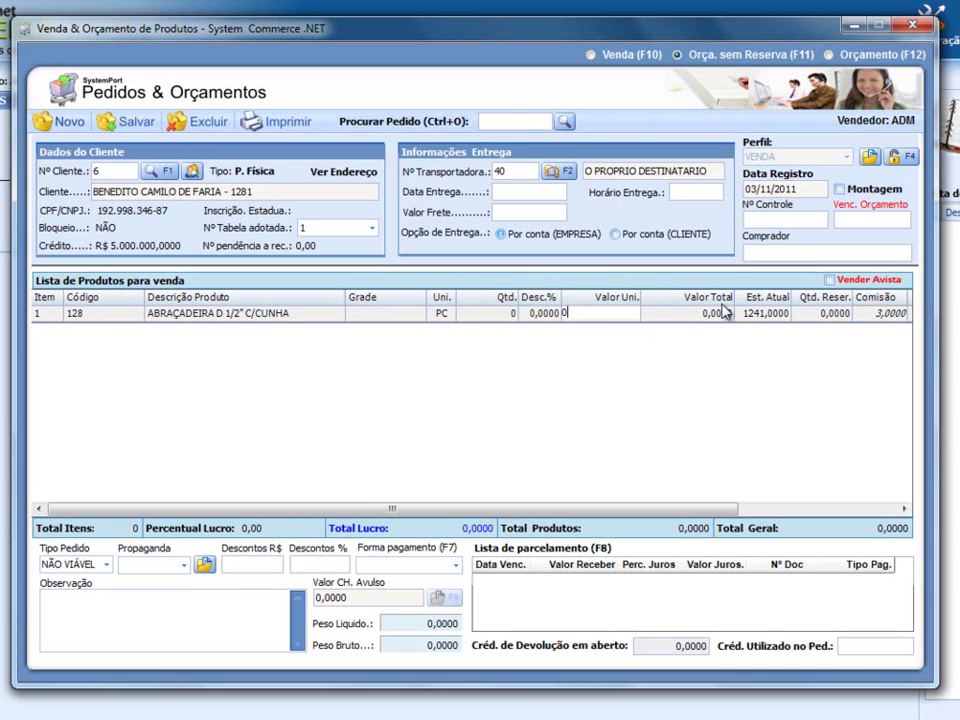
left_click(660, 313)
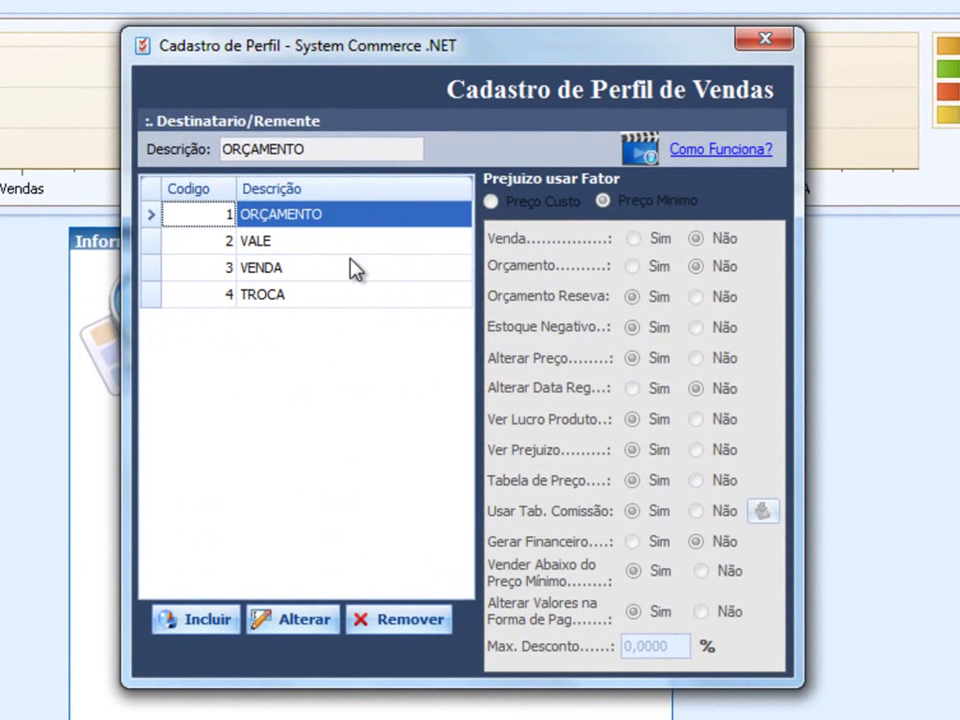
- Toggle VENDA's Usar Tab. Comissão to Não and back to Sim, view its commission table, then cancel
left_click(367, 257)
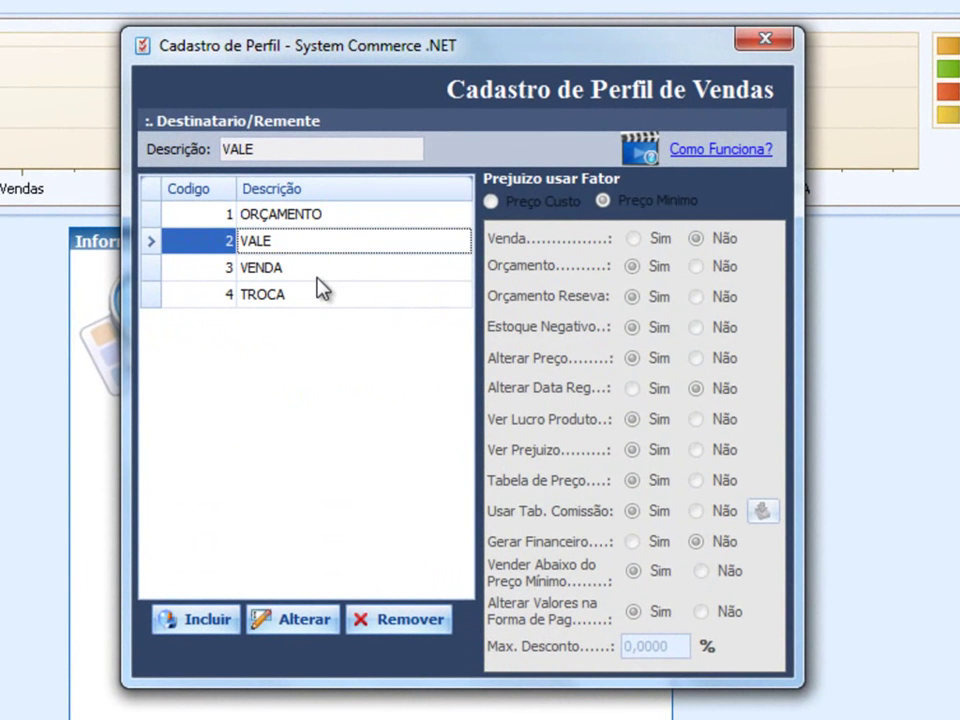
left_click(355, 267)
left_click(308, 624)
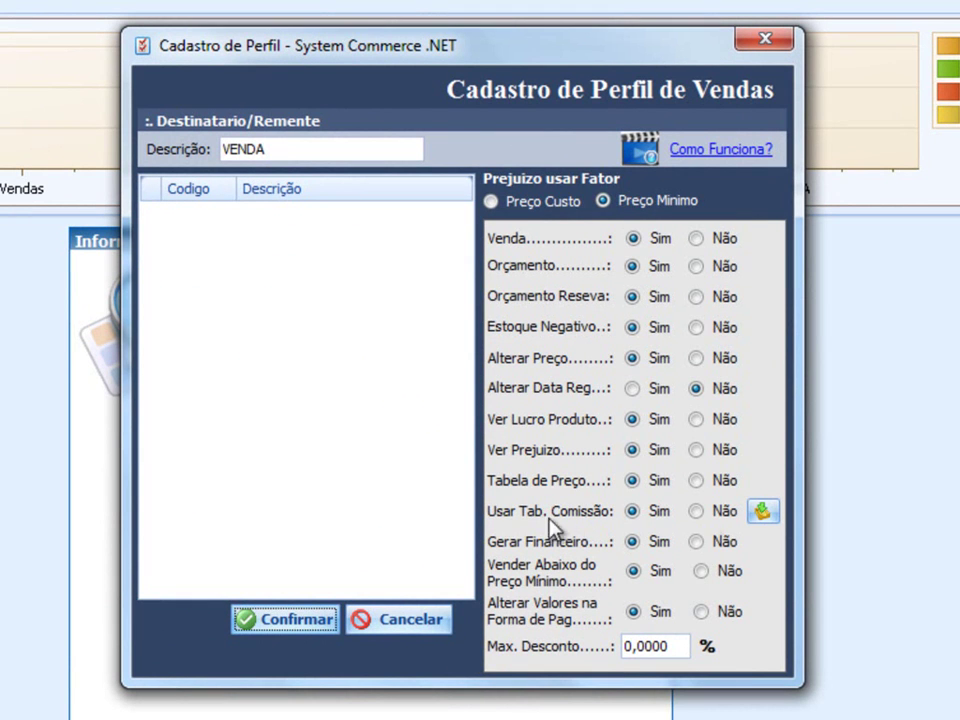
left_click(701, 515)
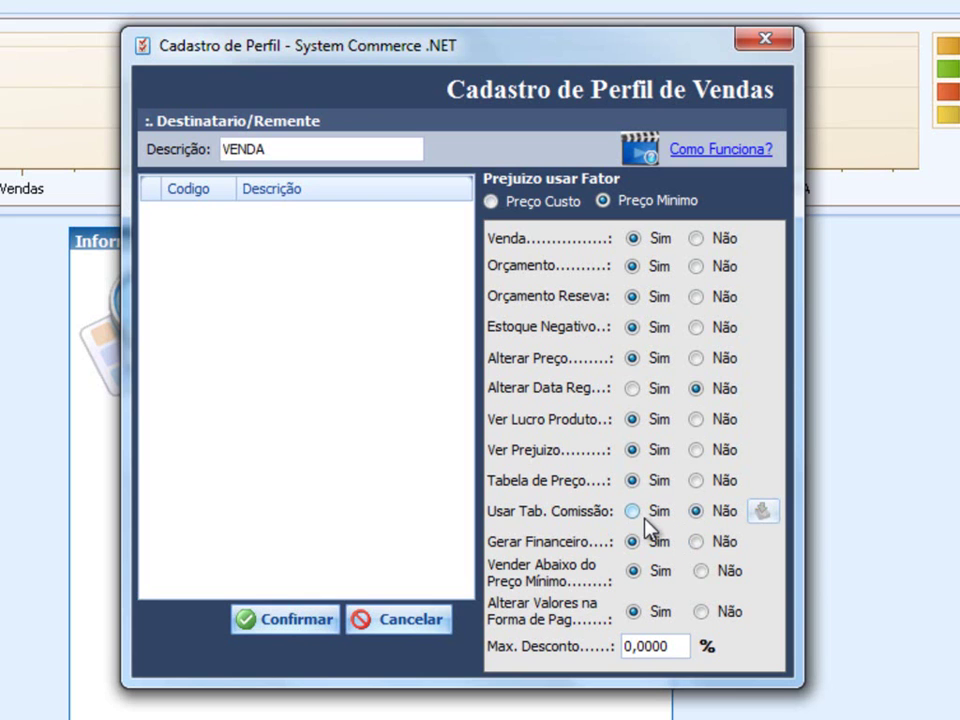
left_click(644, 520)
left_click(766, 514)
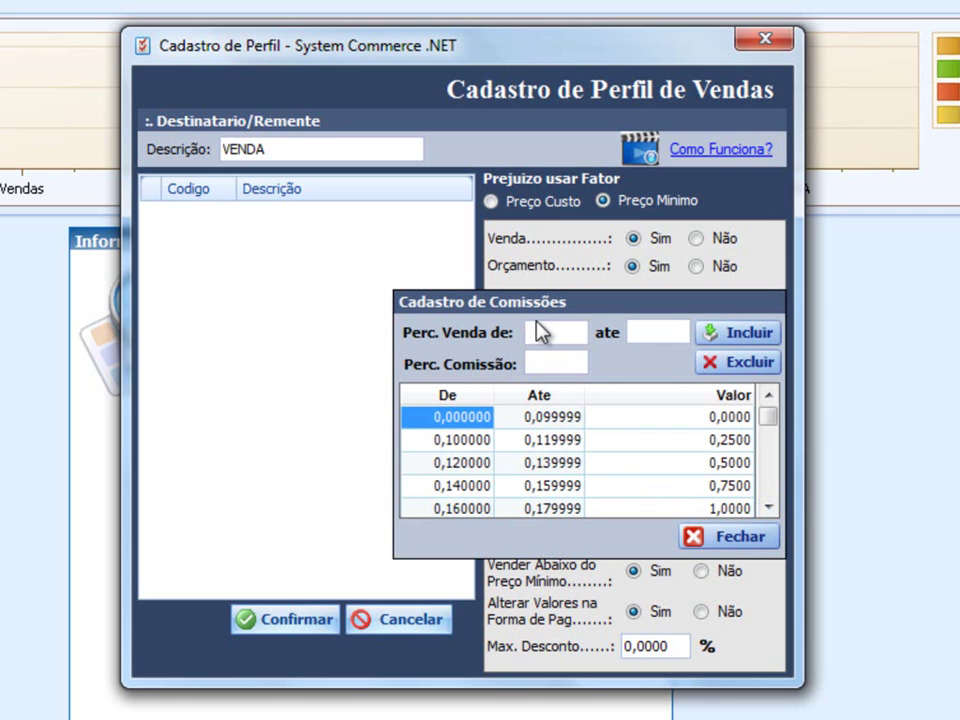
left_click(740, 538)
left_click(363, 620)
- Start a new profile described TEST and open its commission table
left_click(214, 622)
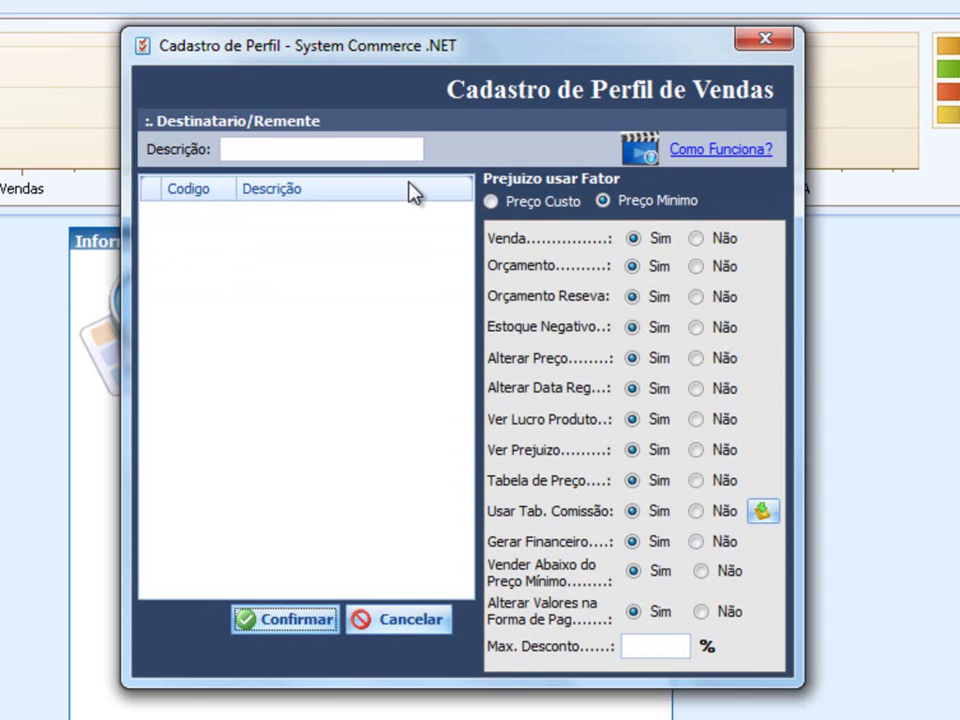
type("TEST")
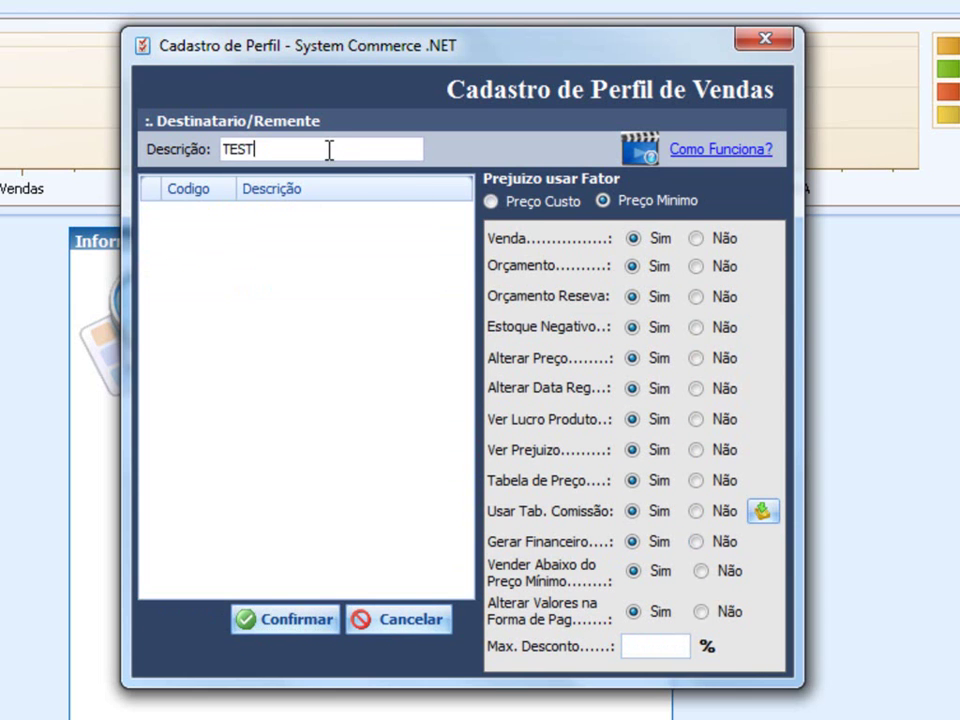
left_click(696, 511)
left_click(633, 511)
left_click(762, 511)
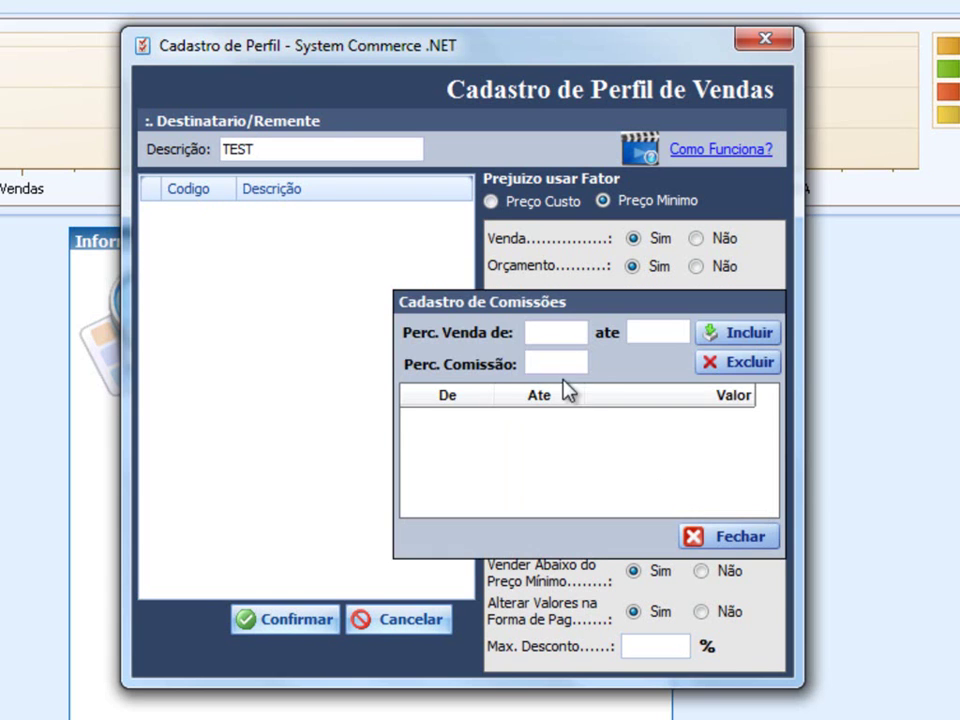
- Add a commission band from 0 to 10 with 0 commission
type("0")
key("Tab")
type("10")
key("Tab")
type("0")
key("Tab")
key("Return")
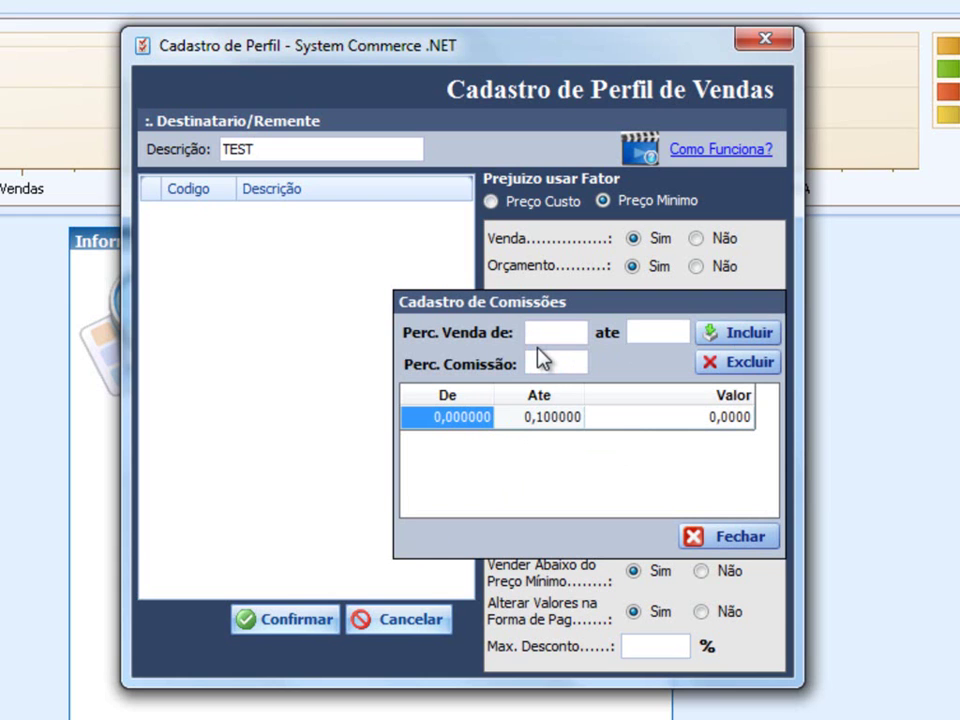
- Add a commission band from 10,999 to 30 paying 2 commission
type("10,999")
key("Tab")
type("30")
key("Tab")
type("2")
key("Return")
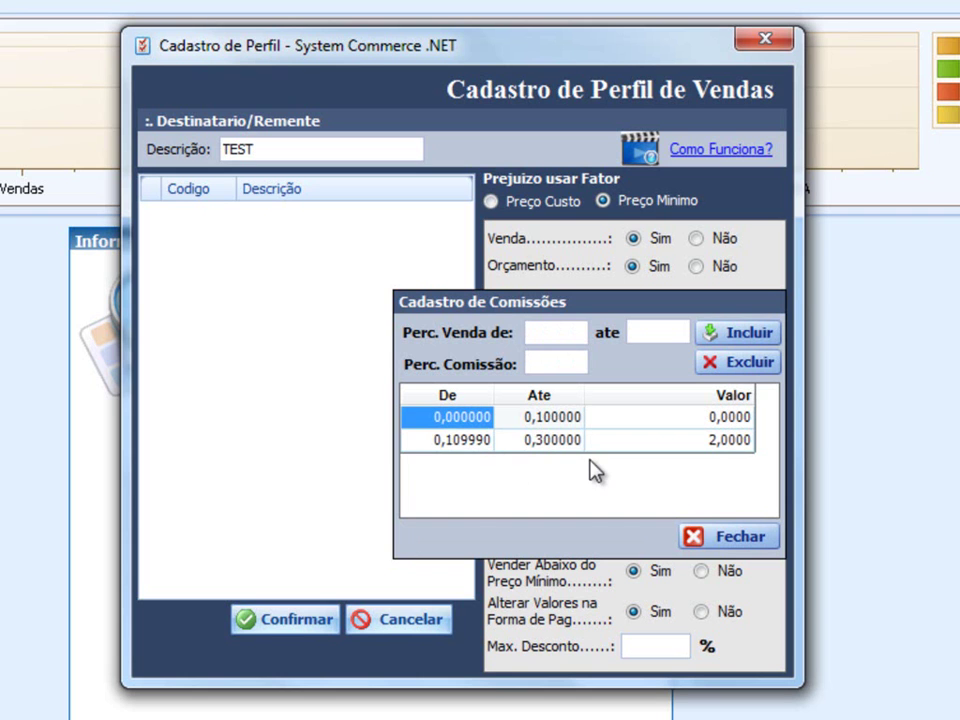
- Set Estoque Negativo, Alterar Data Reg., Tabela de Preço and Usar Tab. Comissão to Não for TEST
left_click(705, 543)
left_click(708, 540)
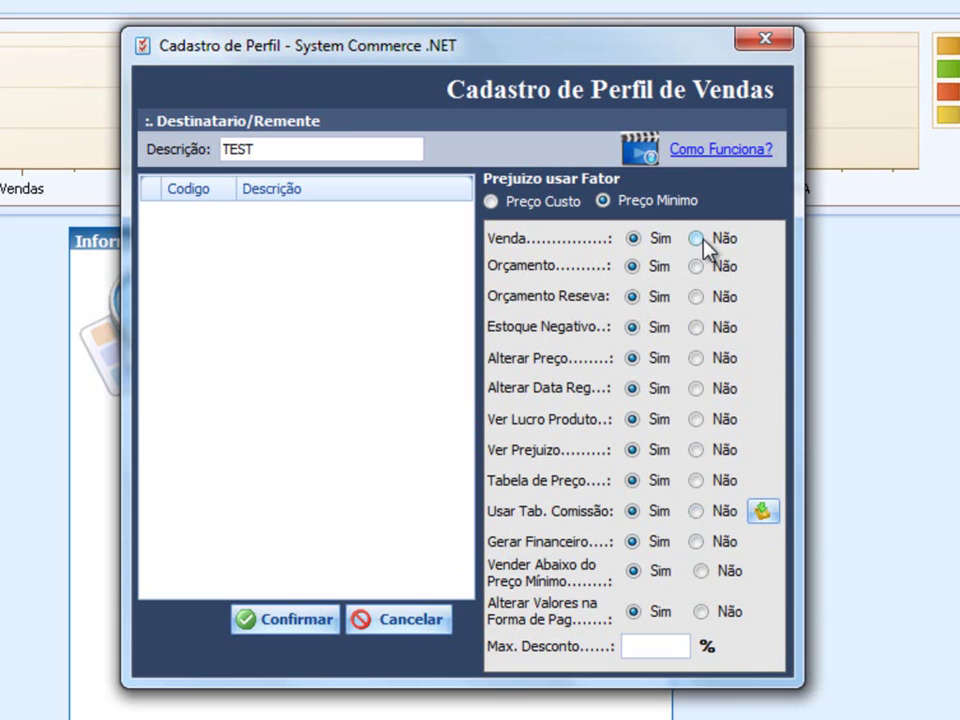
left_click(722, 329)
left_click(696, 389)
left_click(697, 482)
left_click(697, 511)
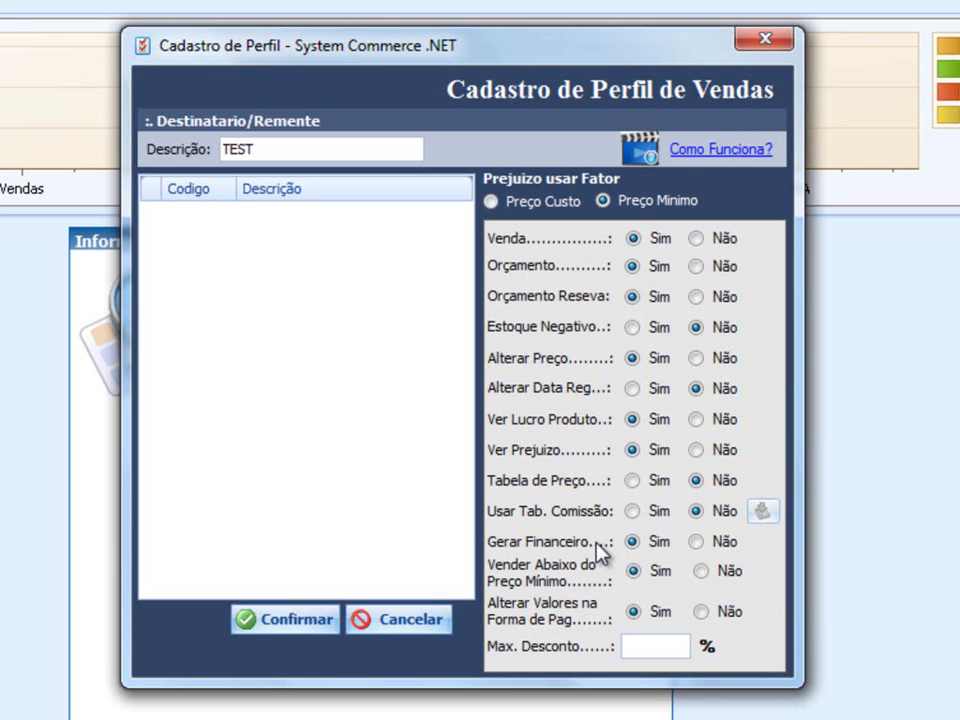
left_click(695, 541)
left_click(633, 542)
- Set Vender Abaixo do Preço Mínimo to Não and list products in the stock register
left_click(728, 575)
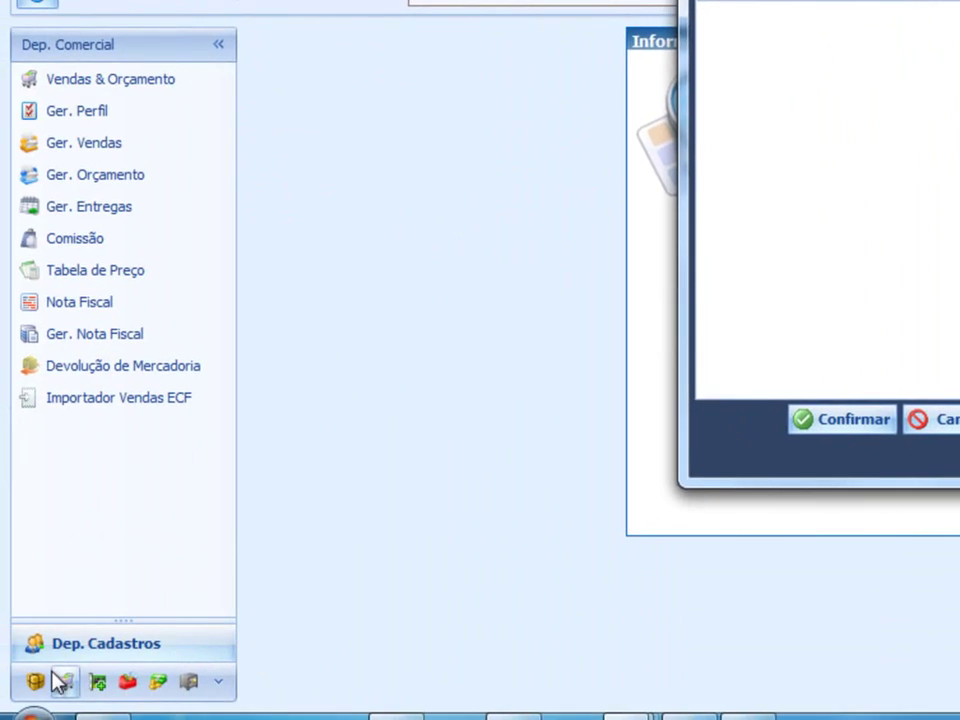
left_click(0, 697)
left_click(104, 82)
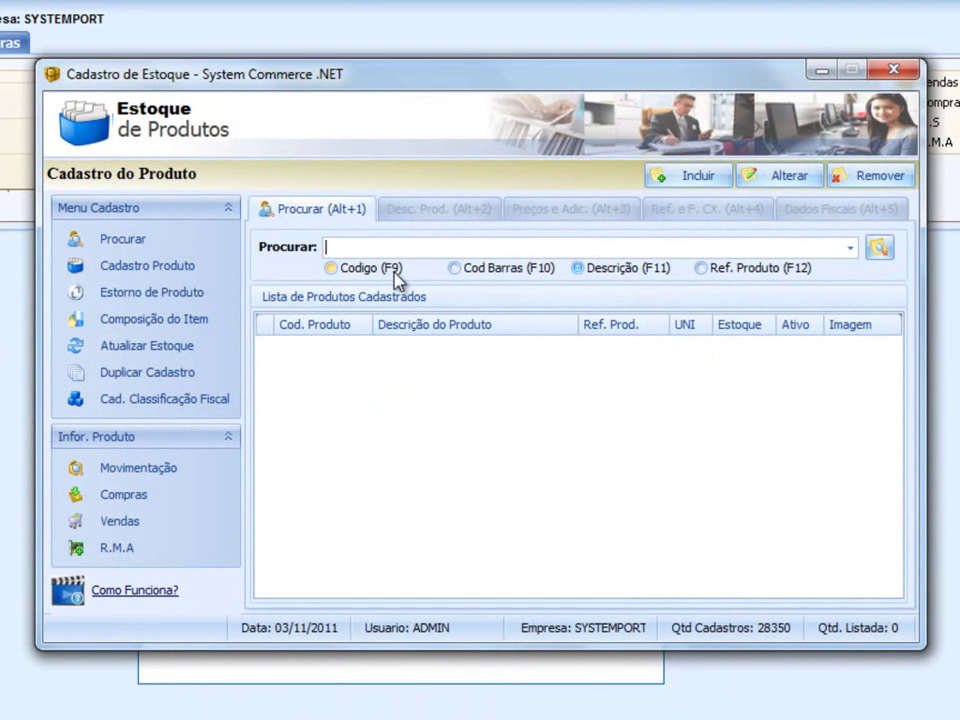
key("Return")
- Set product 1000's minimum price to 10 and close the product register
double_click(413, 368)
left_click_drag(448, 531, 326, 527)
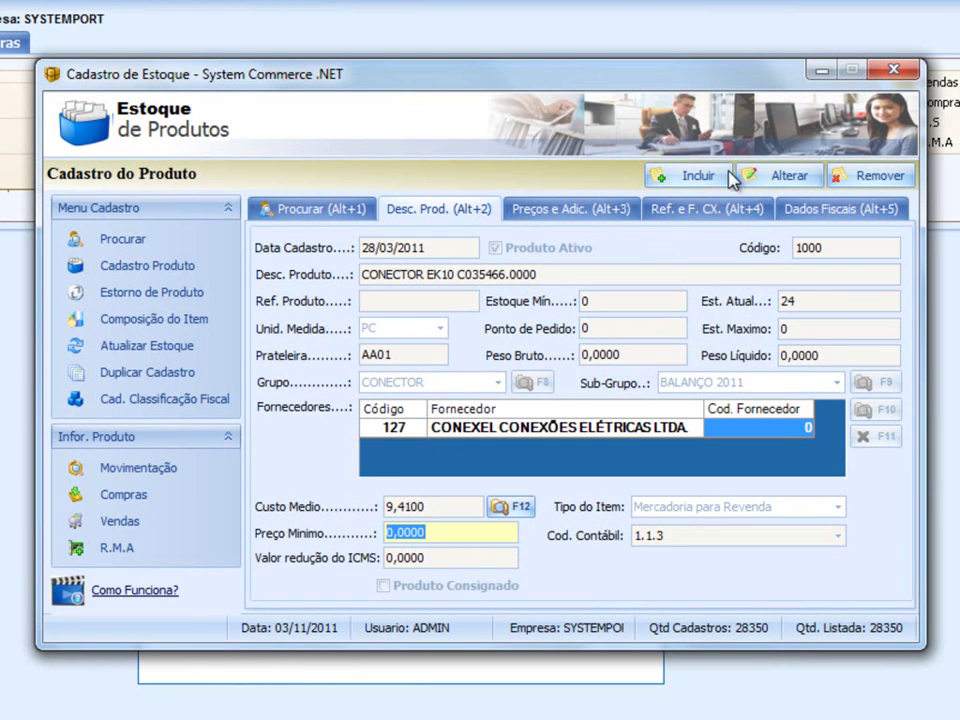
left_click(768, 178)
left_click_drag(450, 532, 313, 531)
type("1")
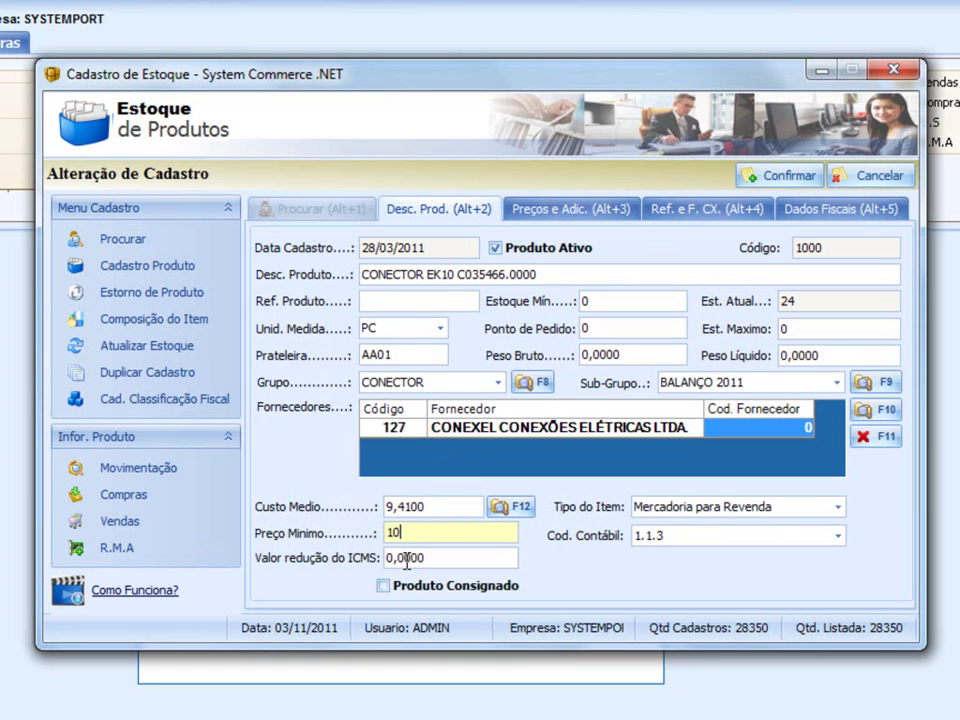
left_click(885, 72)
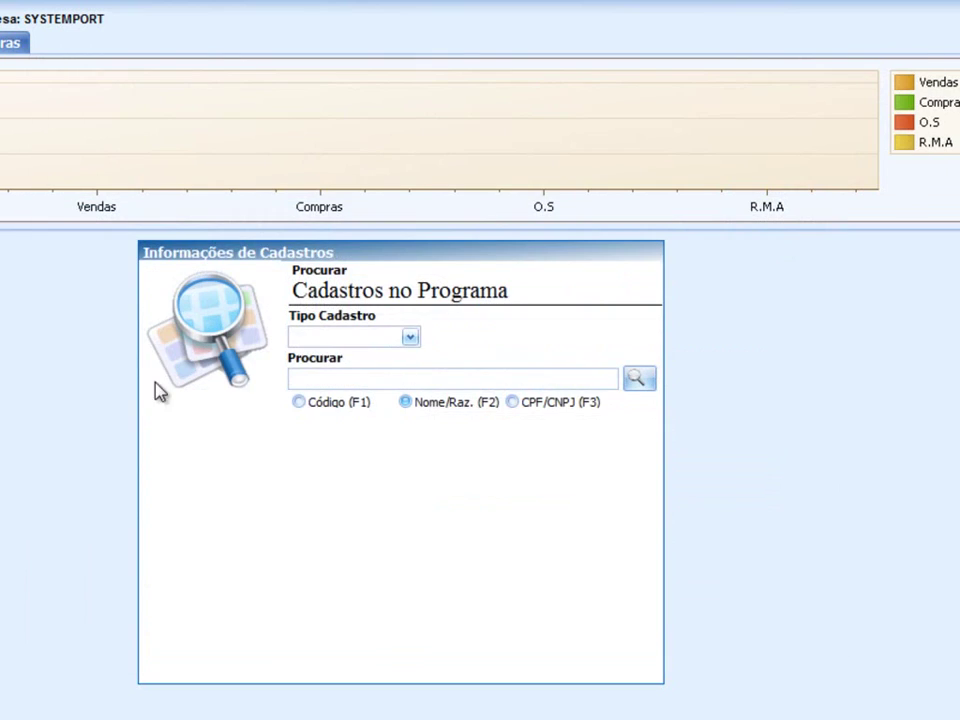
- Set item 128 in the order to quantity 10 at unit price 1
mouse_move(155, 719)
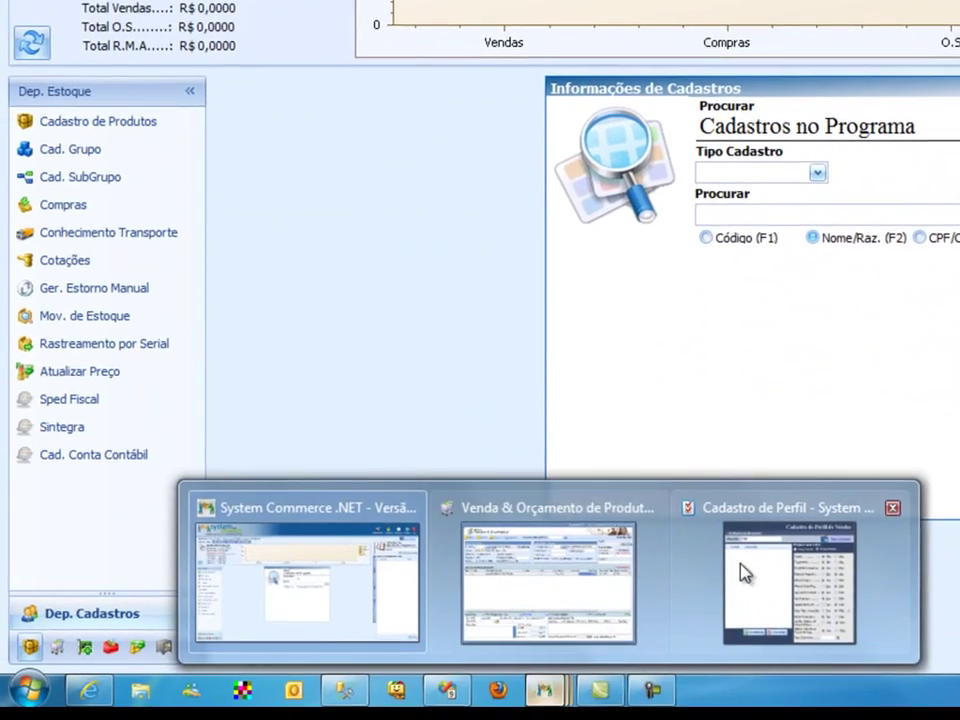
left_click(700, 610)
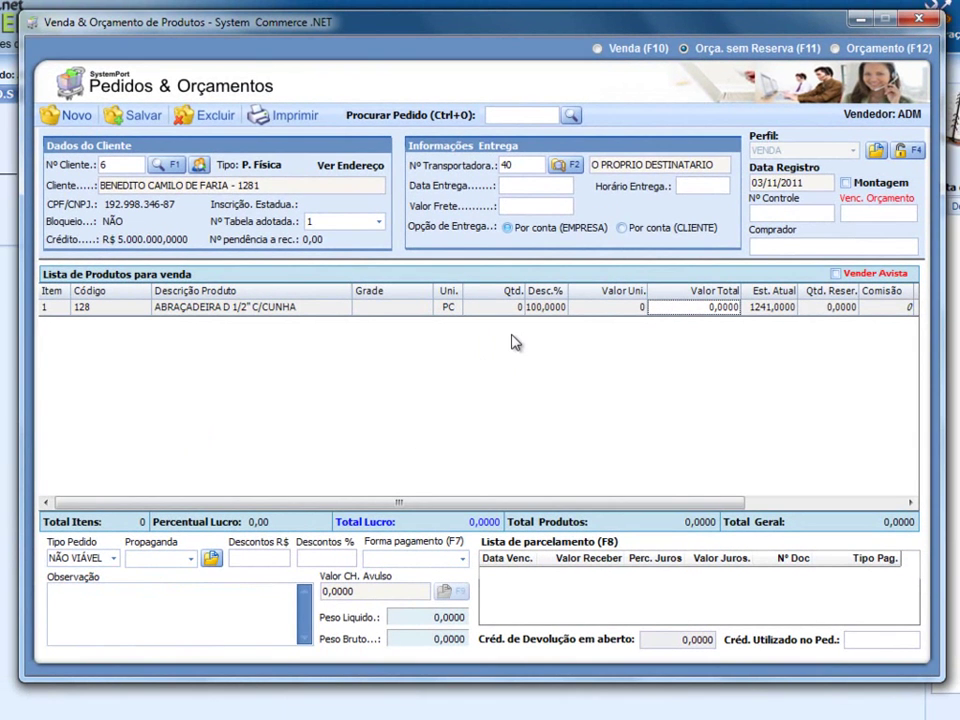
left_click(512, 309)
type("10")
key("Return")
key("Return")
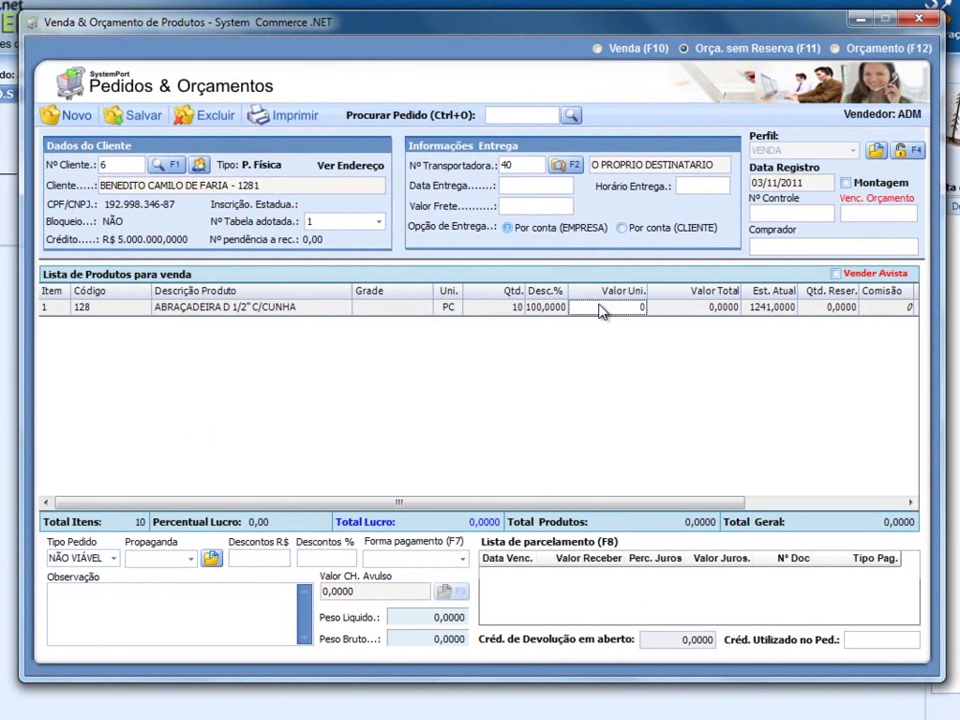
type("1")
key("Return")
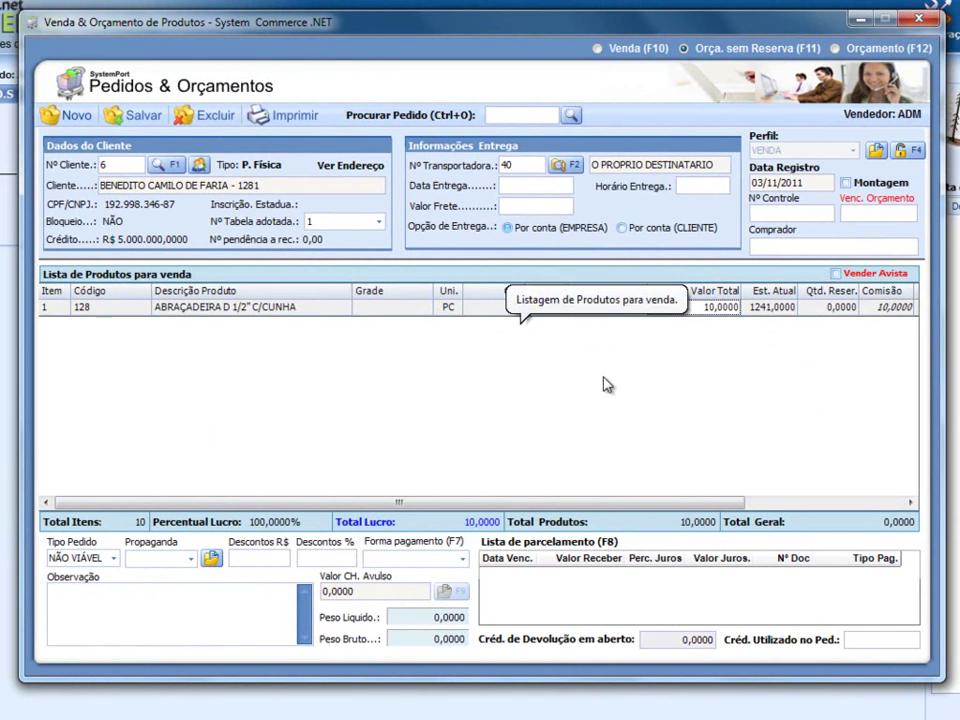
- Choose 15/21/45 DIAS as the payment term instead of 15 DIAS FORA MES
left_click(430, 558)
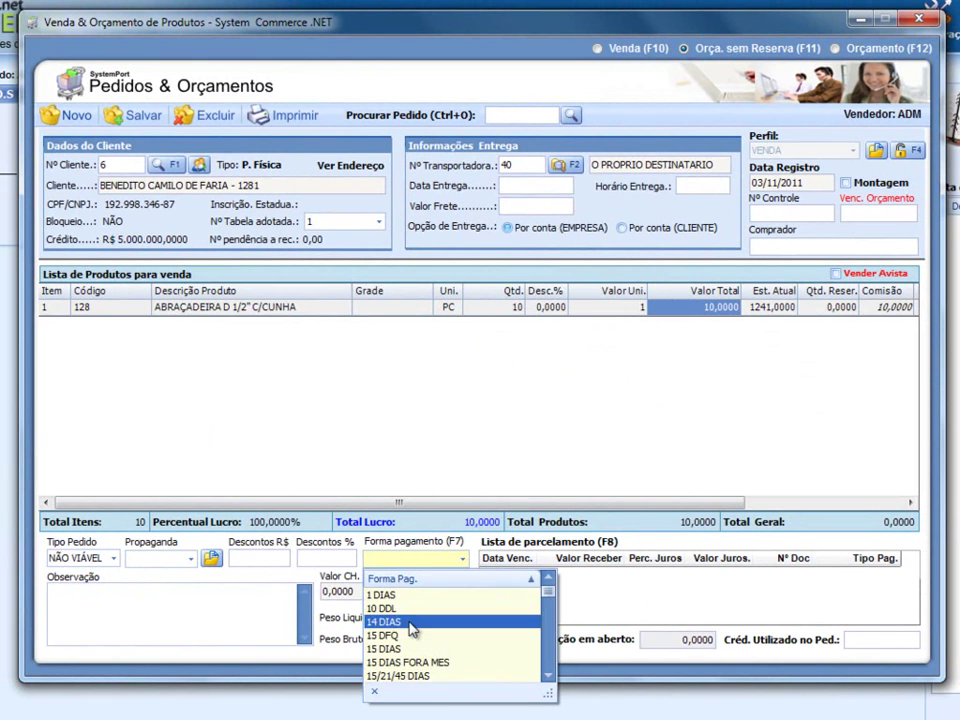
left_click(410, 662)
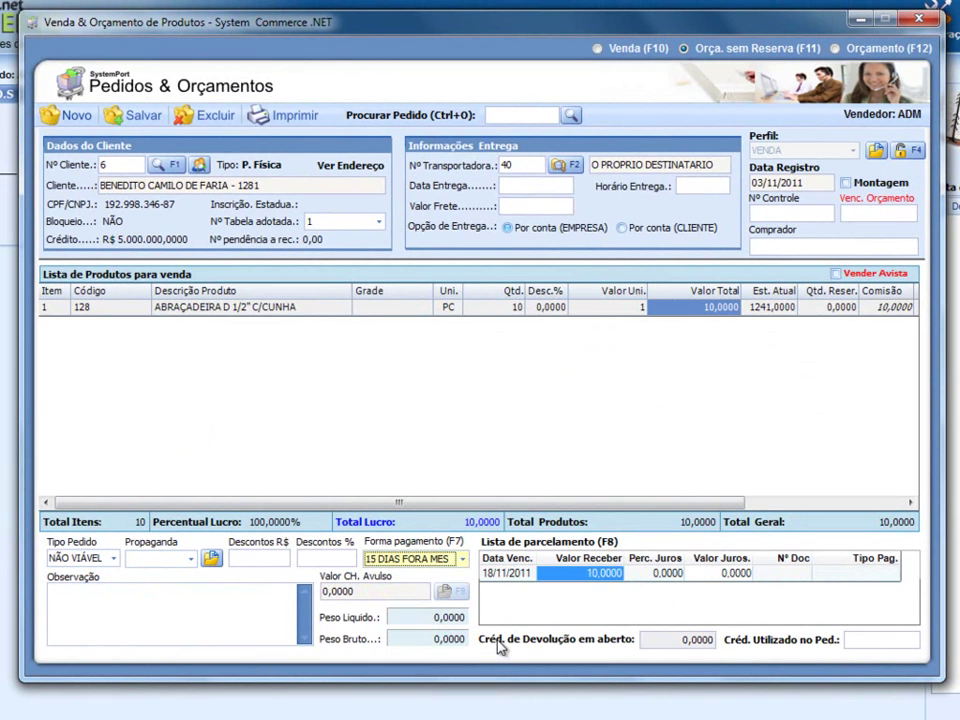
left_click(523, 576)
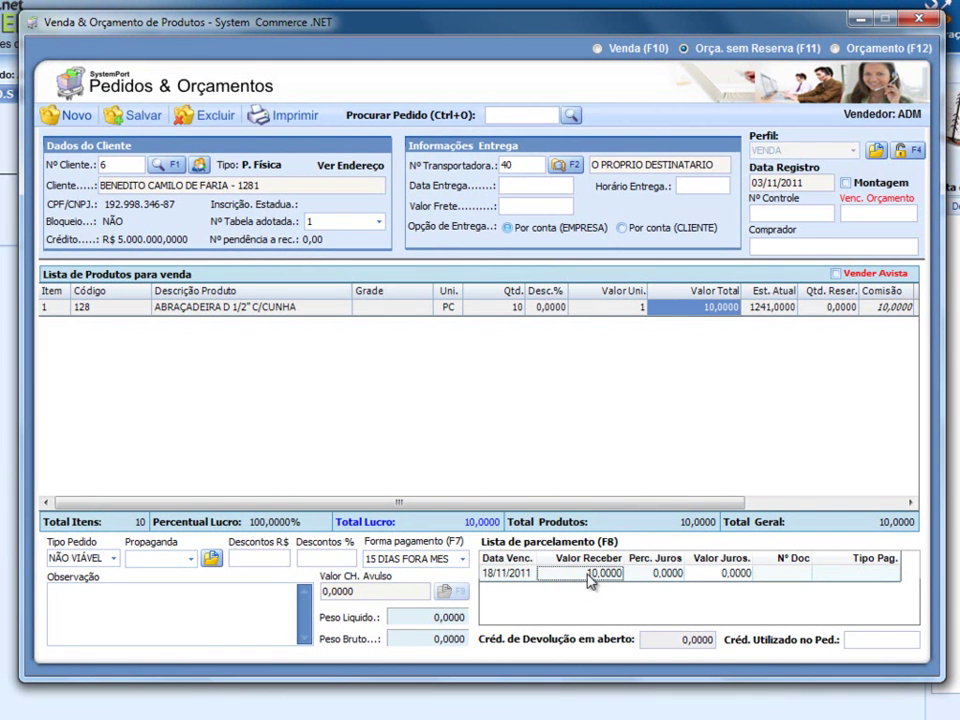
left_click(440, 560)
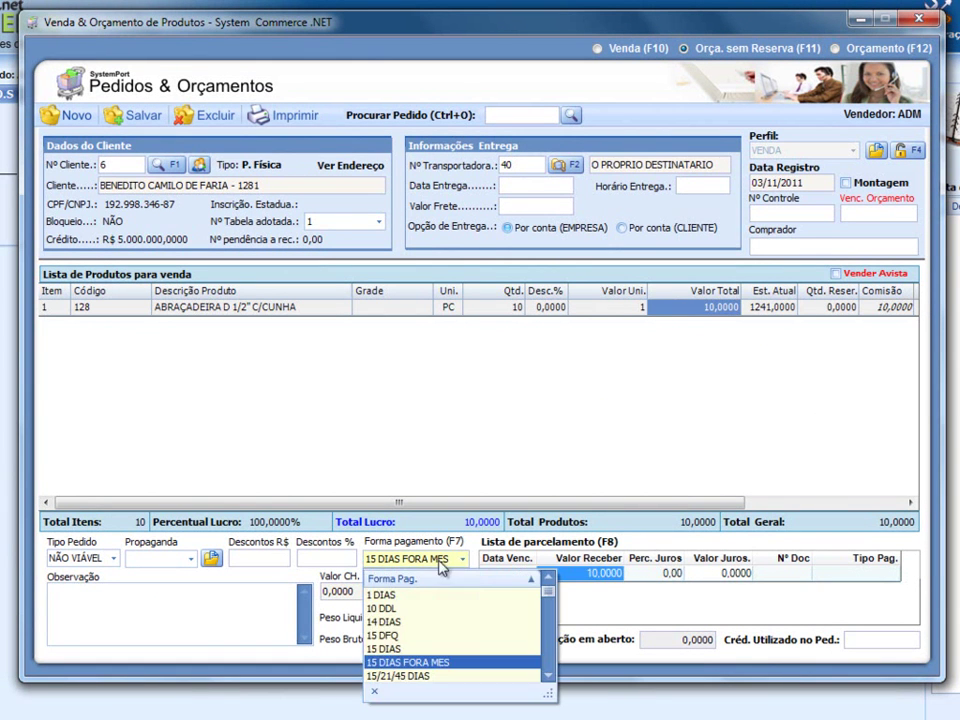
left_click(420, 676)
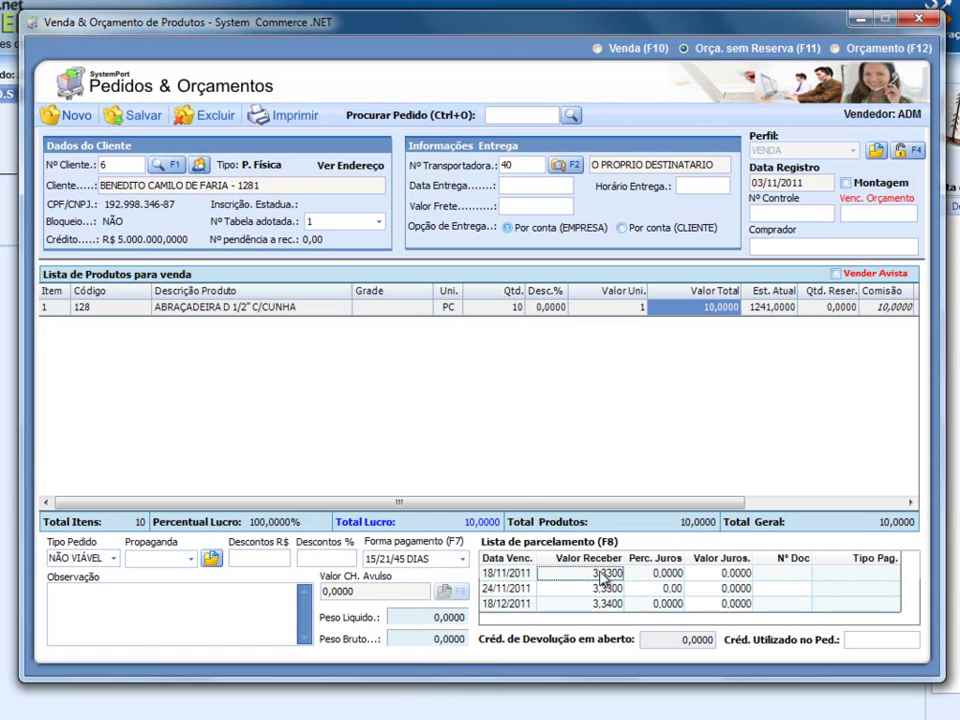
left_click(588, 603)
- Select the first and second installment amounts for editing
left_click(585, 573)
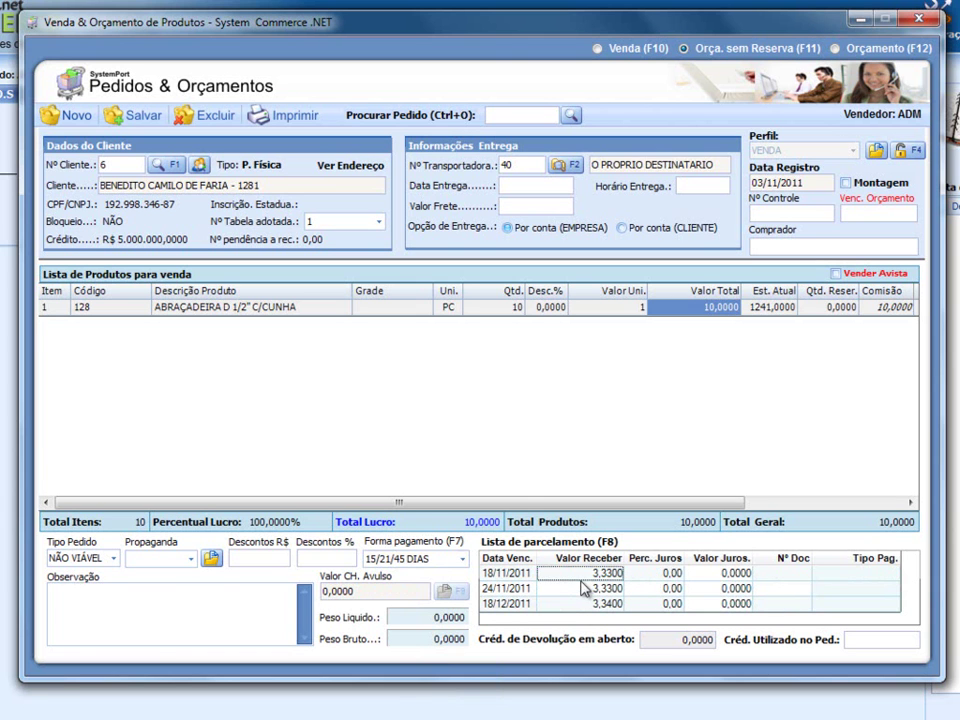
double_click(611, 574)
left_click(562, 591)
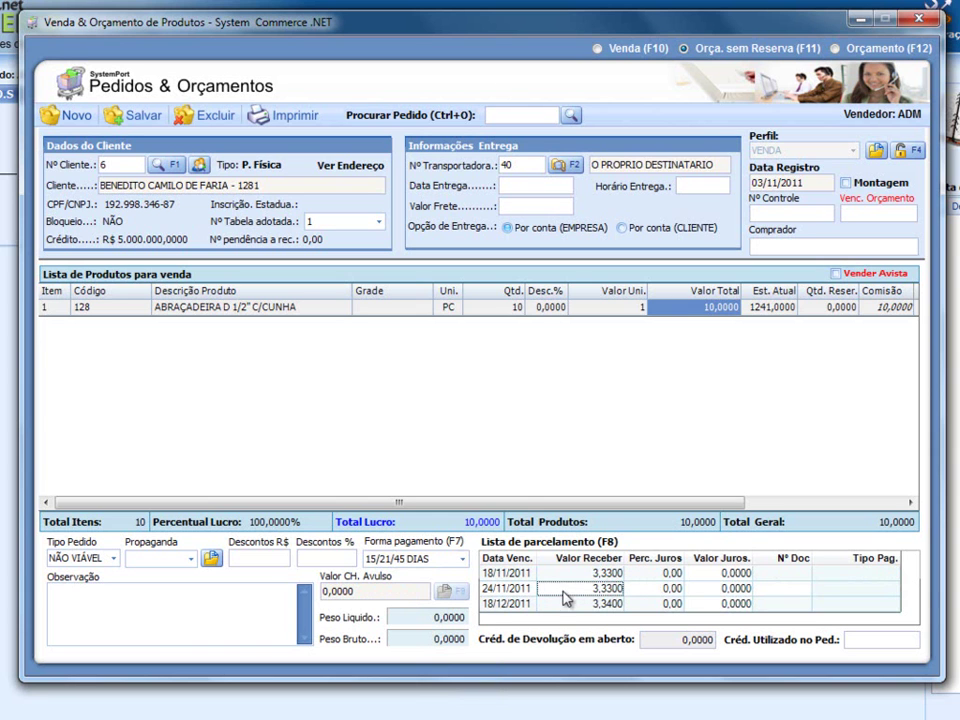
double_click(600, 590)
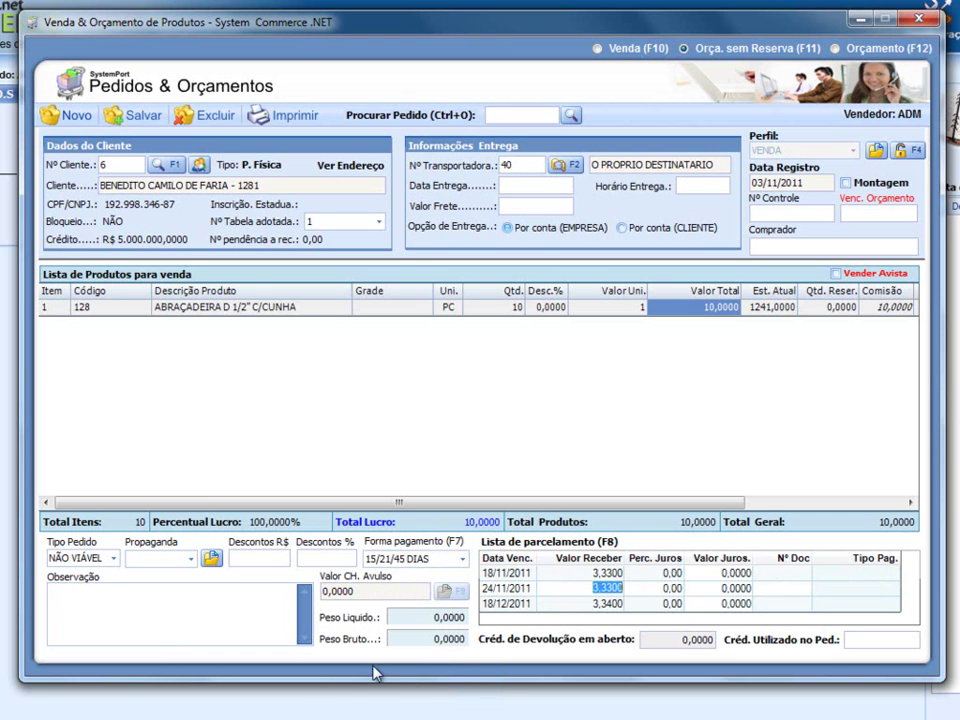
left_click(330, 657)
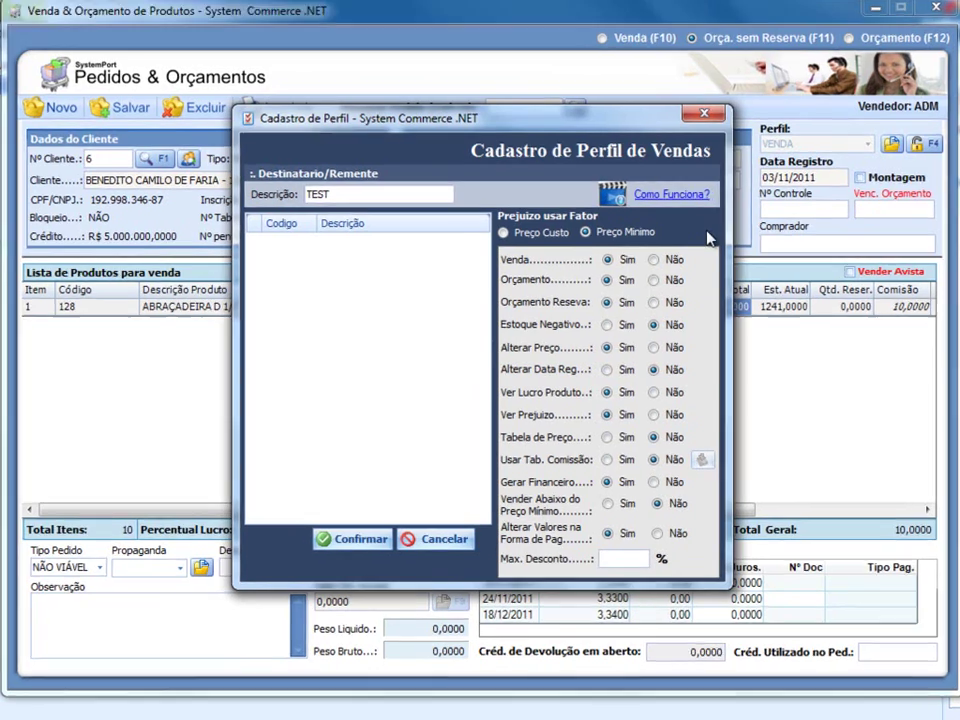
- Give the TESTE profile a 10% maximum discount and save it
type("10")
left_click_drag(590, 40, 912, 0)
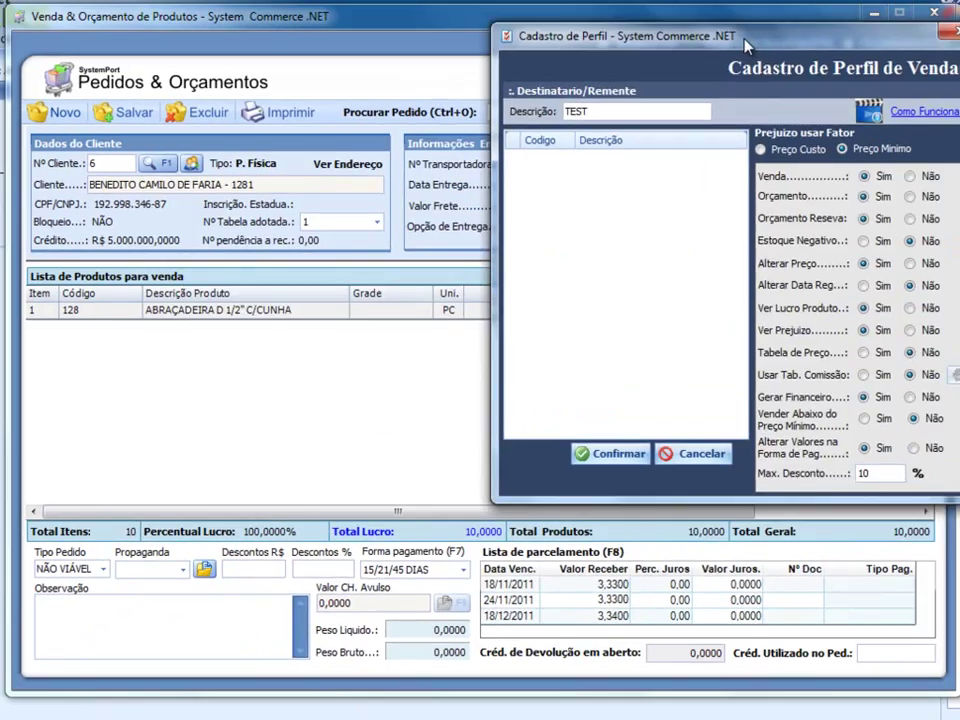
left_click_drag(744, 40, 500, 100)
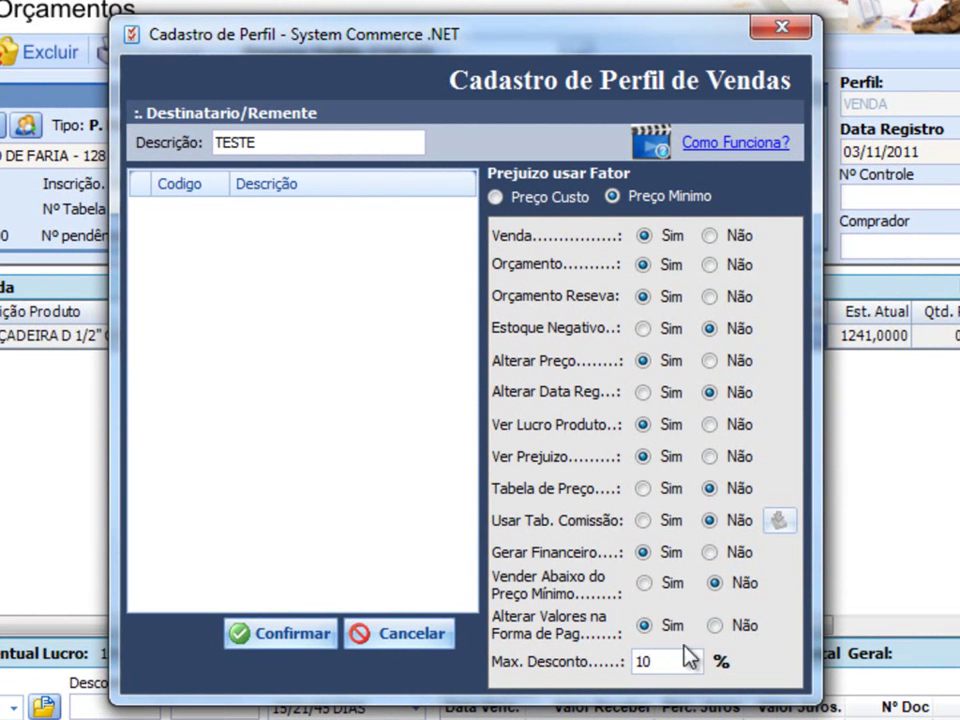
left_click(262, 640)
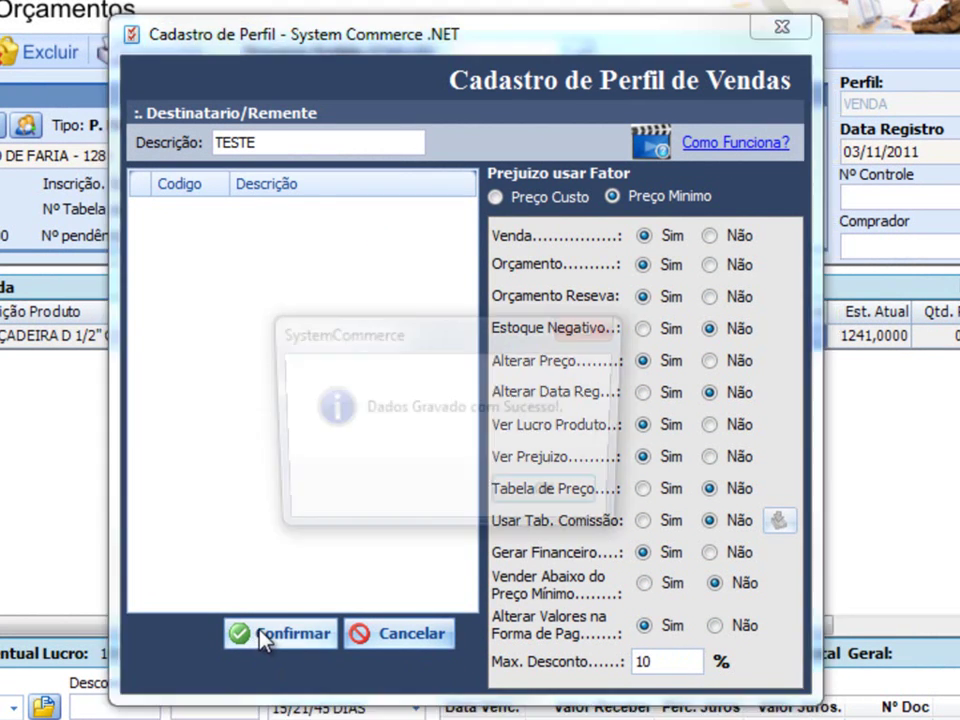
left_click(551, 509)
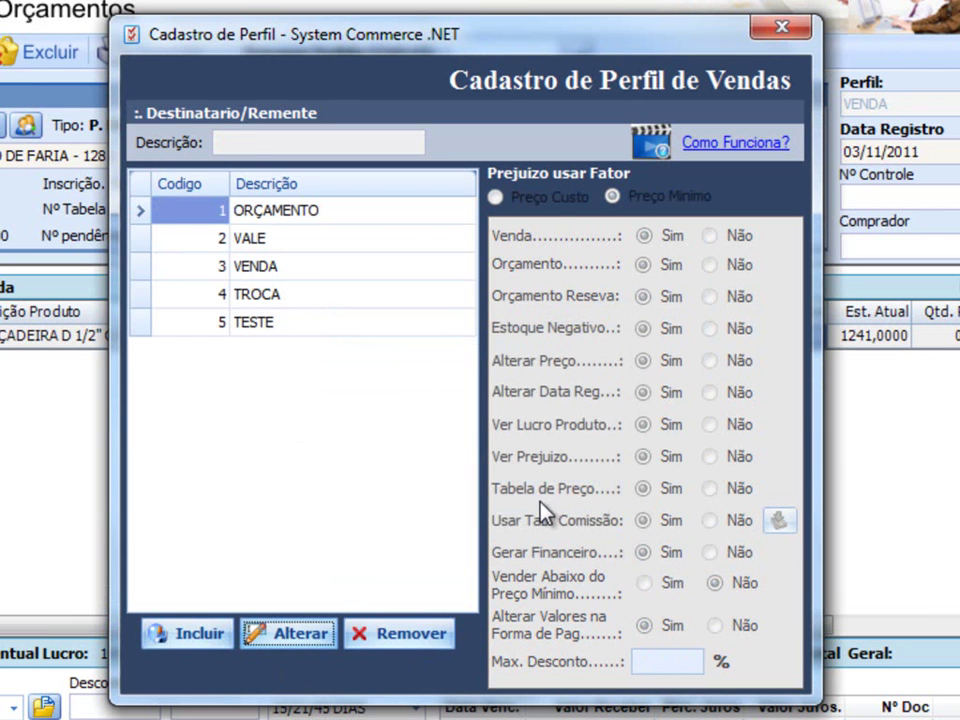
- Find seller ADM in Cadastro de Vendedores and open its record
left_click(267, 326)
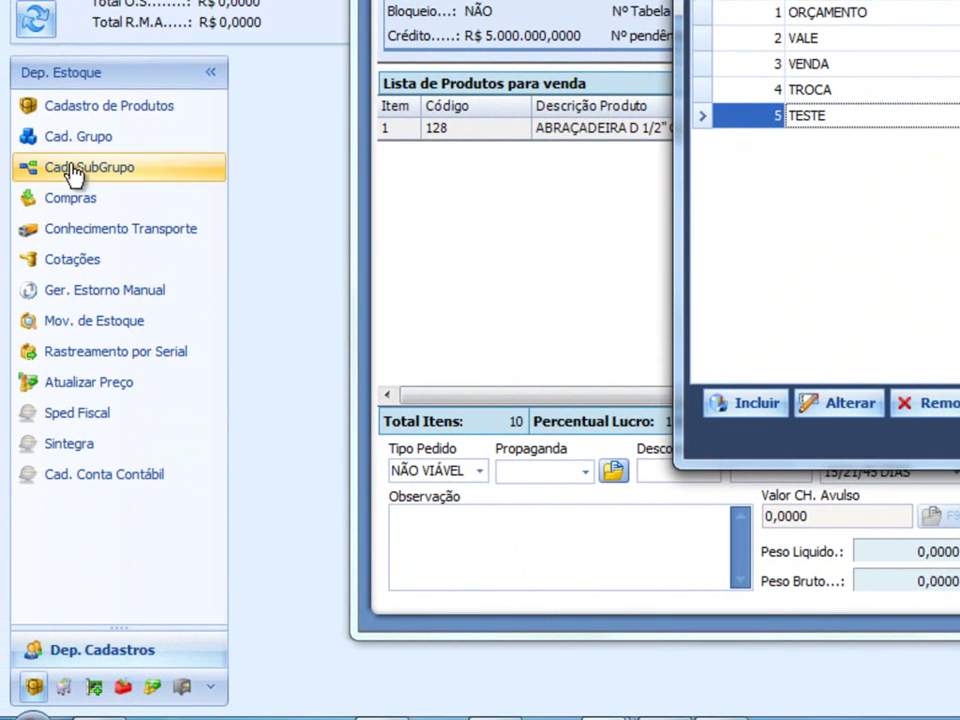
left_click(62, 655)
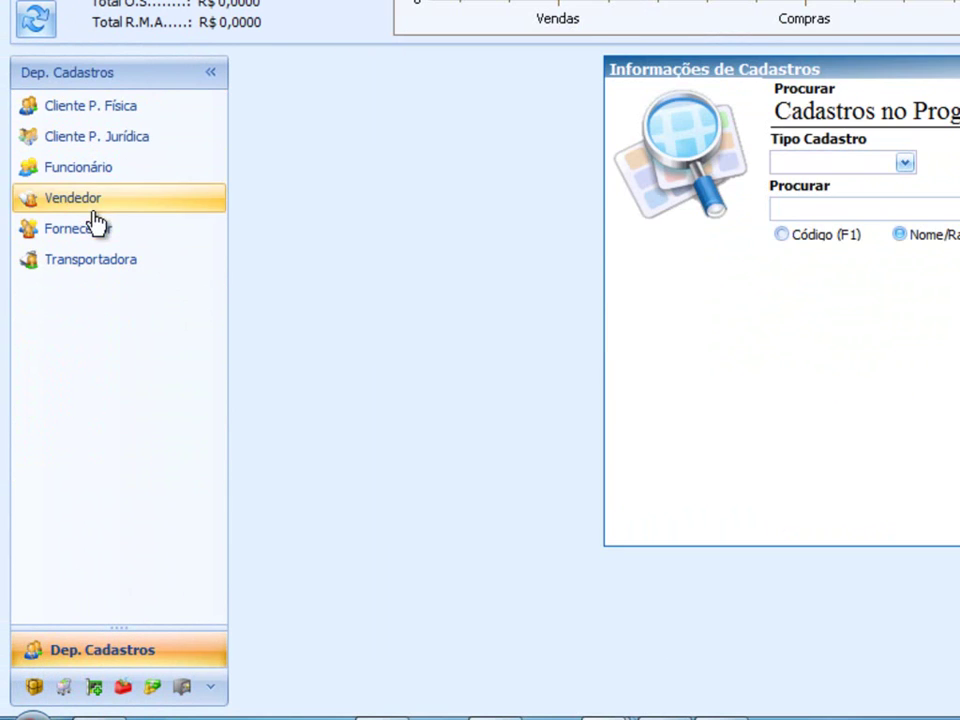
left_click(92, 214)
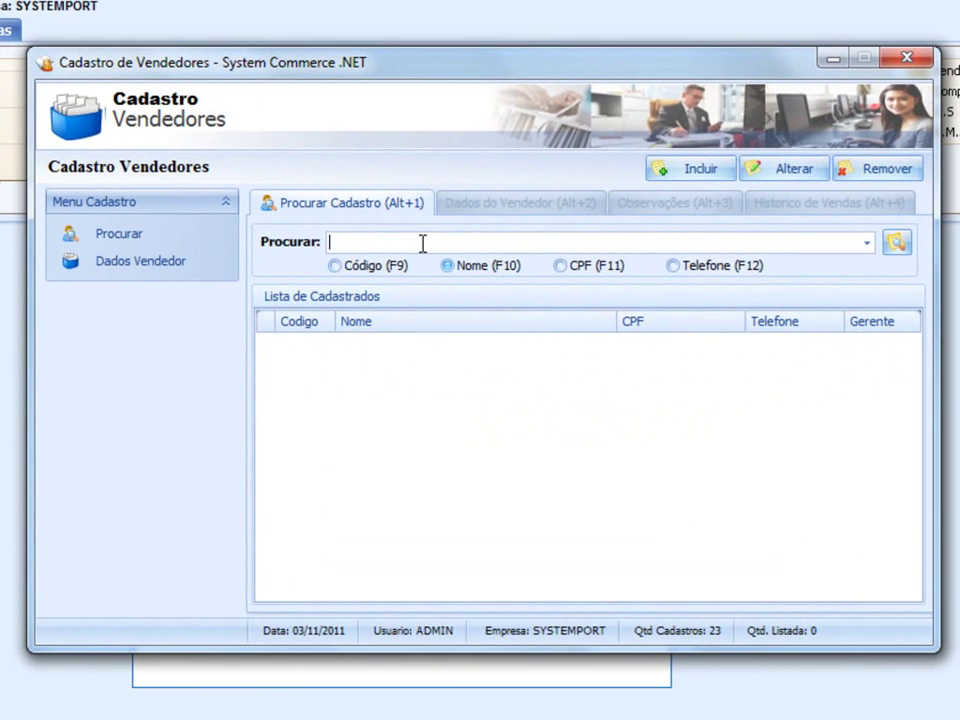
key("Return")
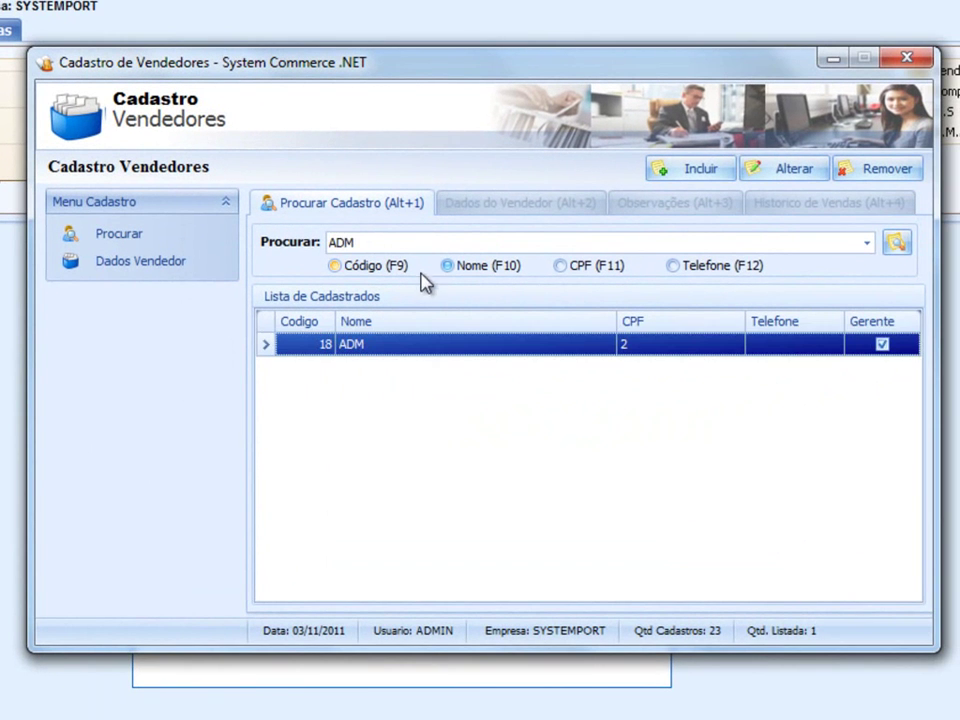
double_click(427, 343)
- Change ADM's Perfil Venda from VALE to TESTE, save it, and close the register
left_click(780, 170)
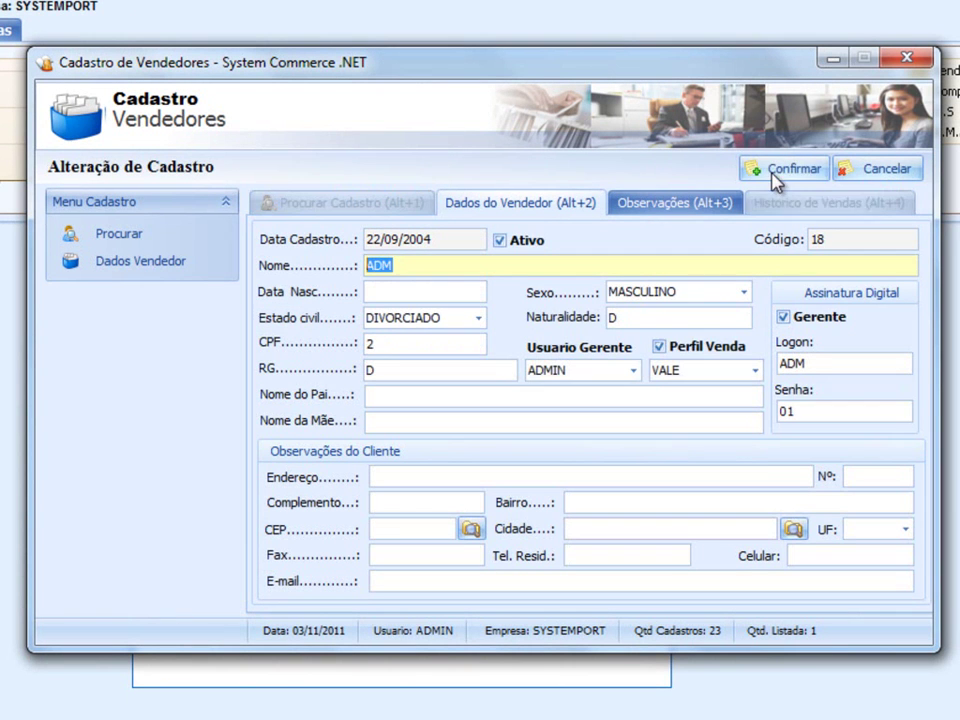
left_click(669, 374)
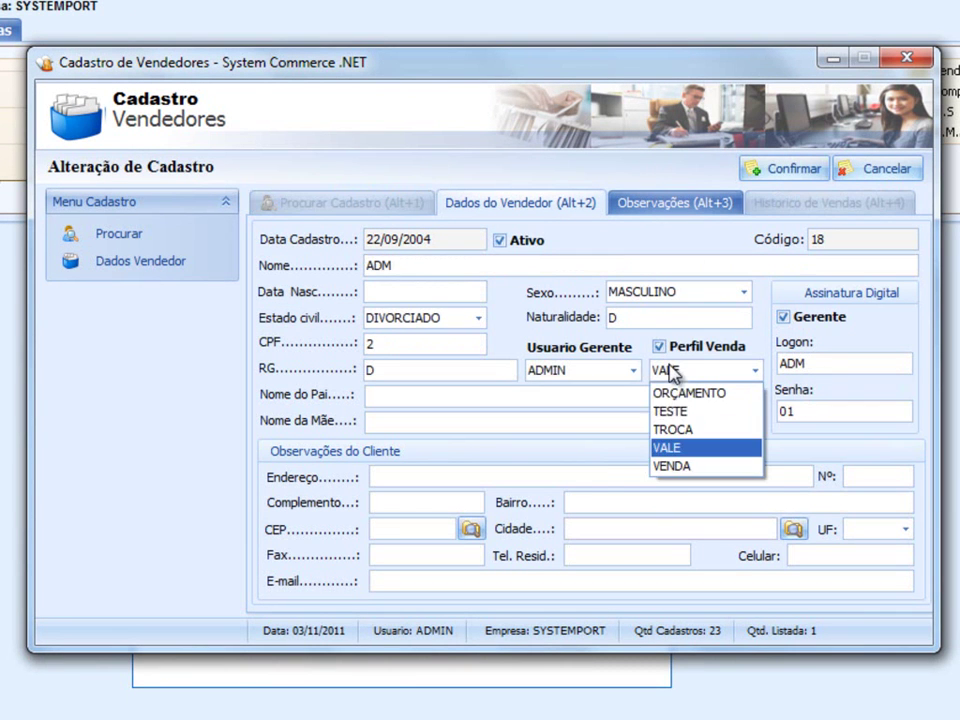
left_click(672, 411)
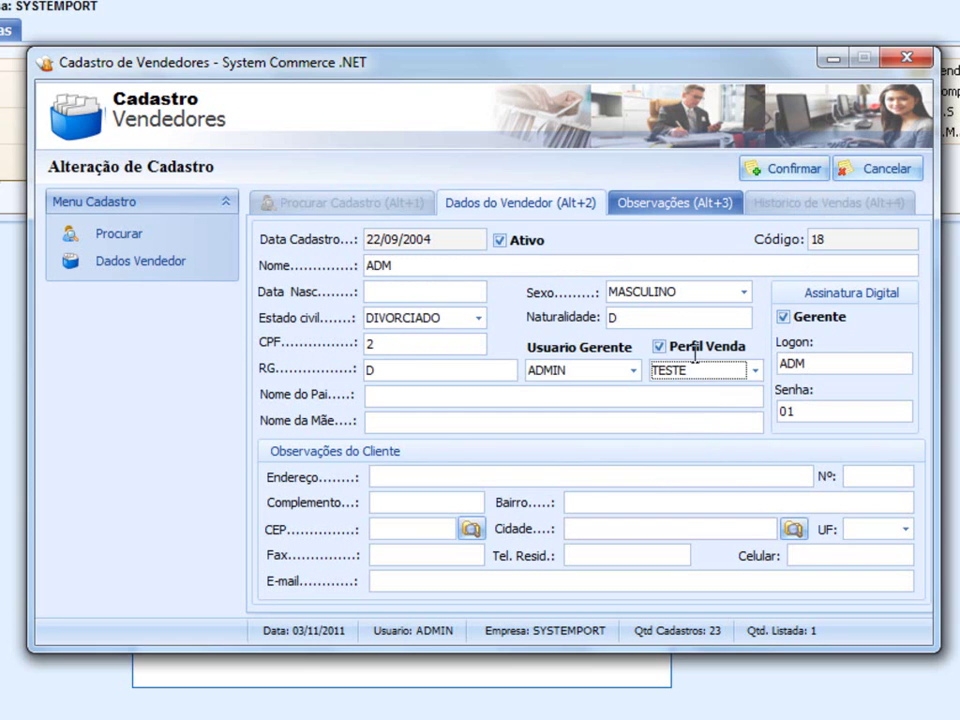
left_click(788, 168)
left_click(578, 434)
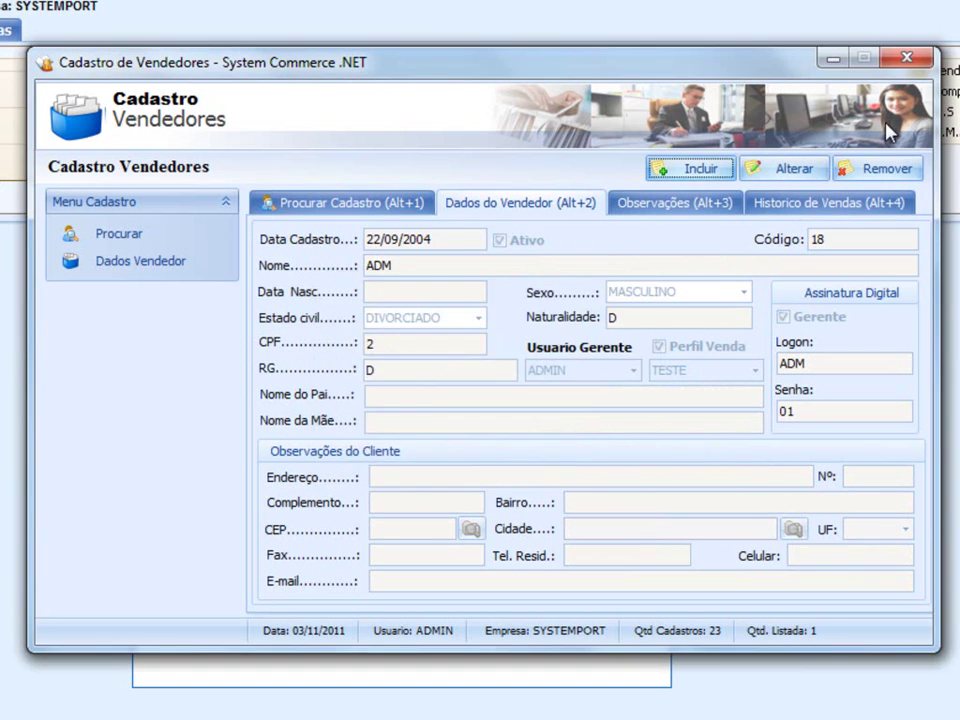
left_click(906, 57)
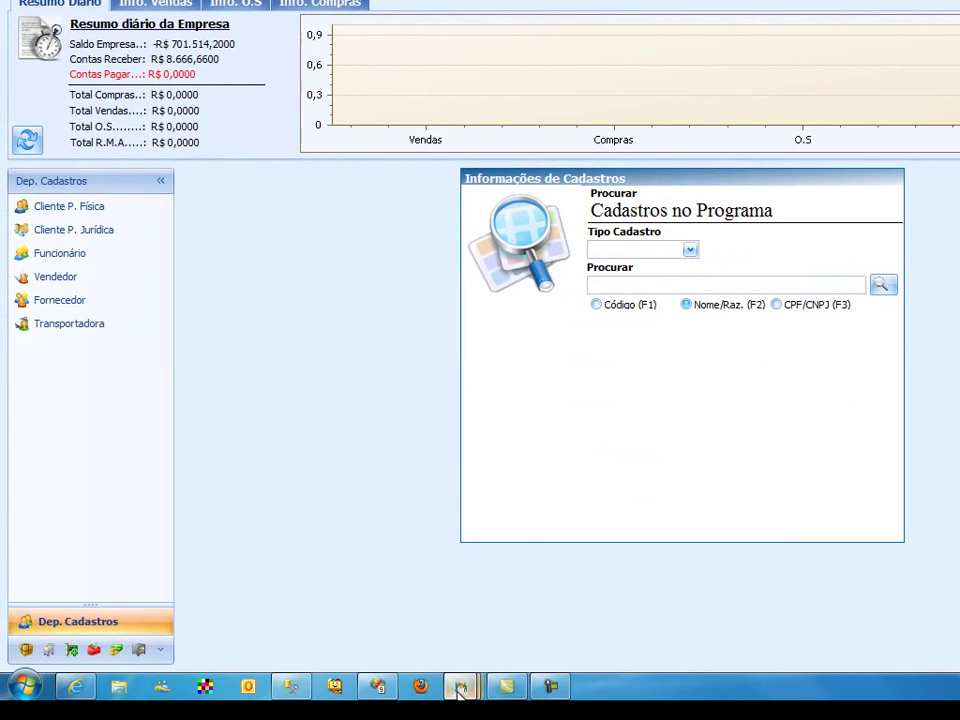
- Log into the sales and quotes window as seller ADM with the seller password
mouse_move(424, 706)
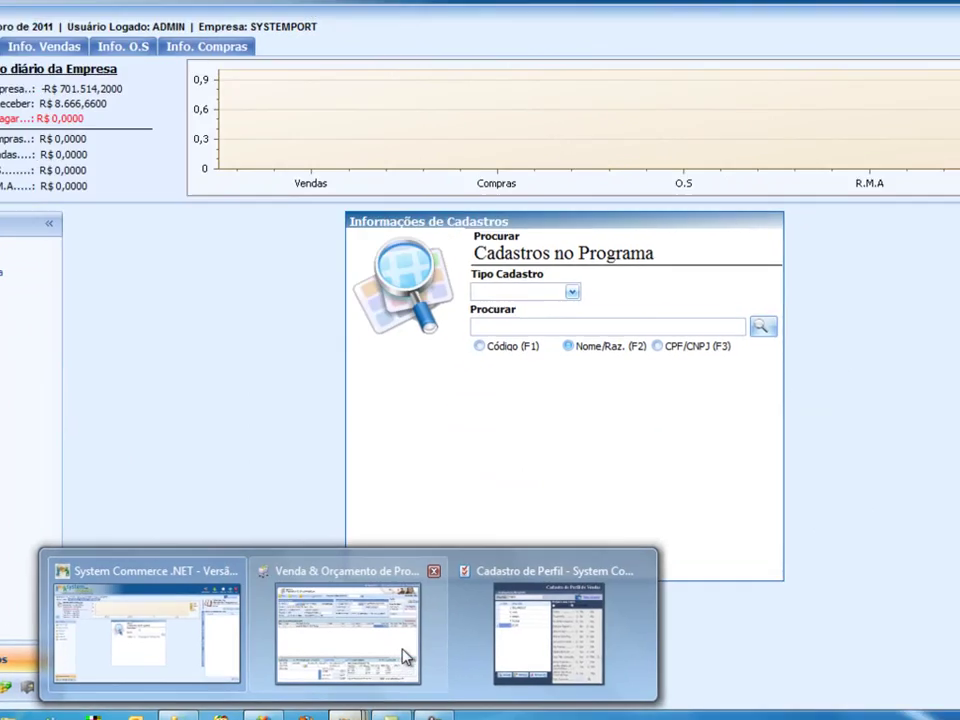
left_click(405, 657)
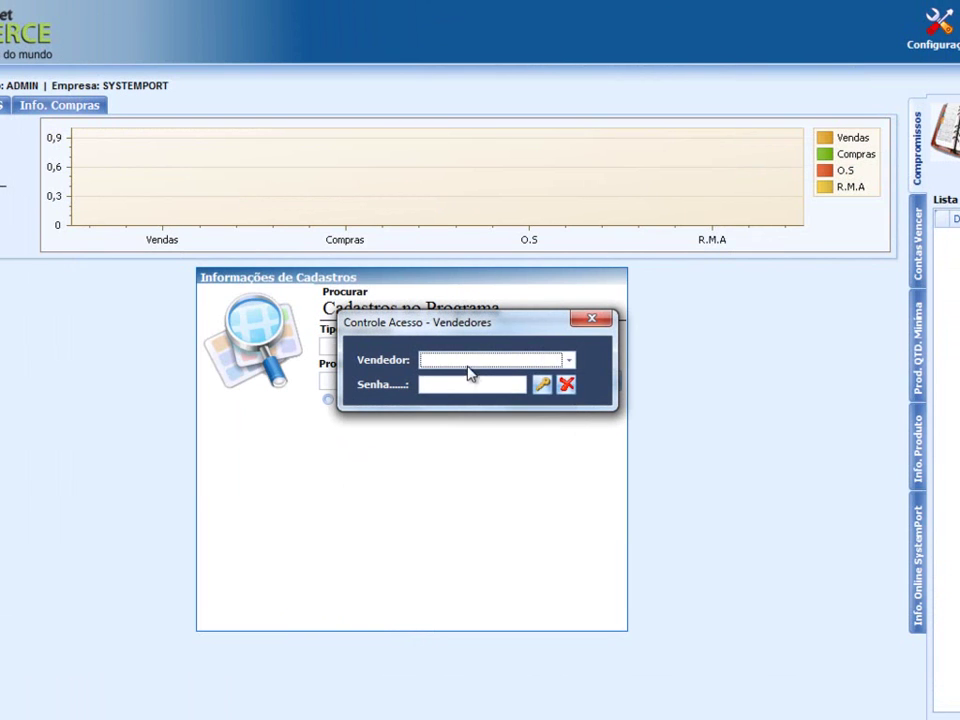
left_click(467, 367)
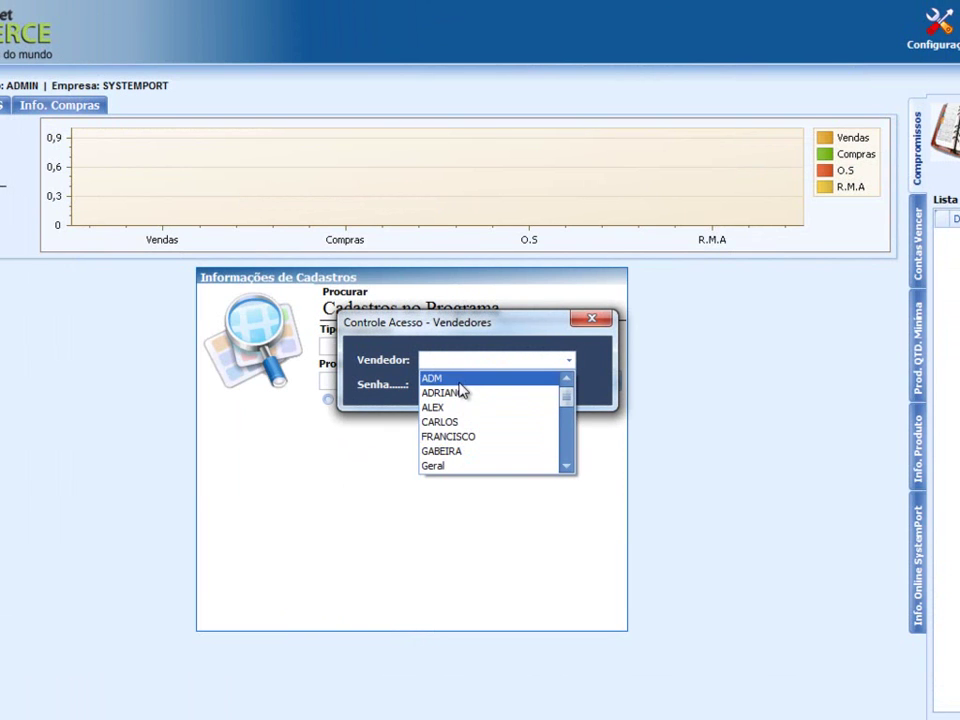
left_click(458, 380)
type("123")
key("Return")
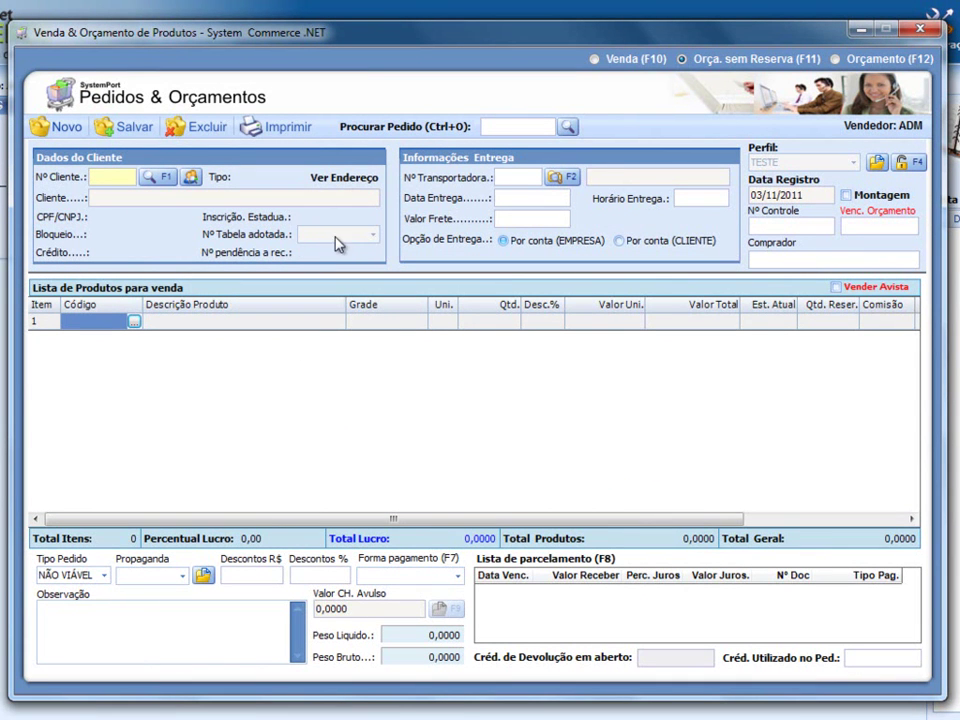
- Choose the order's client and open the product search for row 1
left_click(168, 178)
double_click(311, 431)
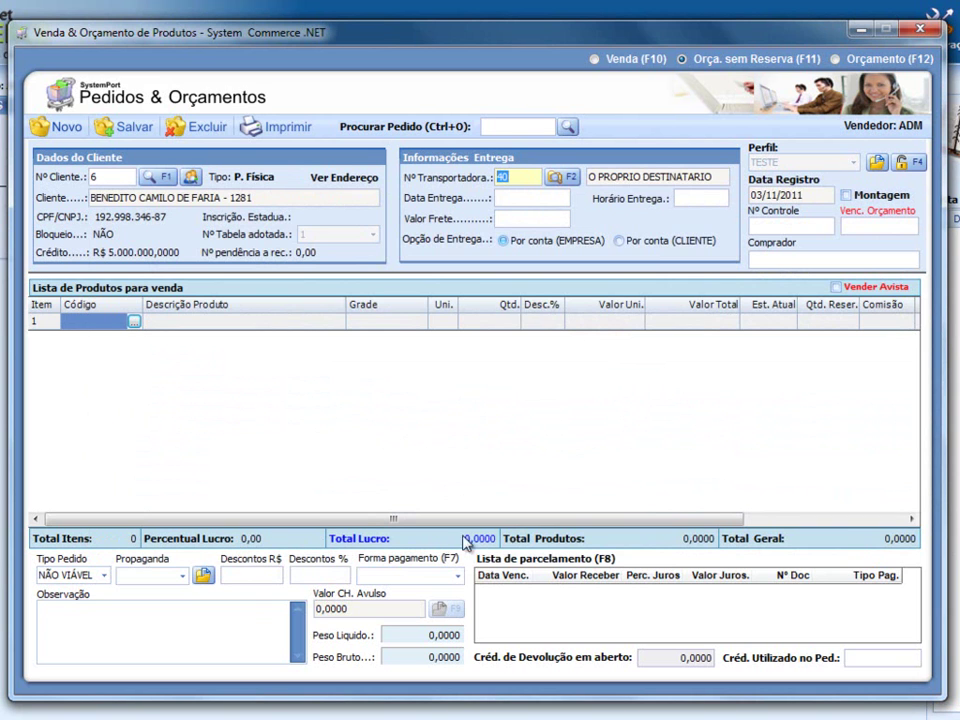
left_click(134, 321)
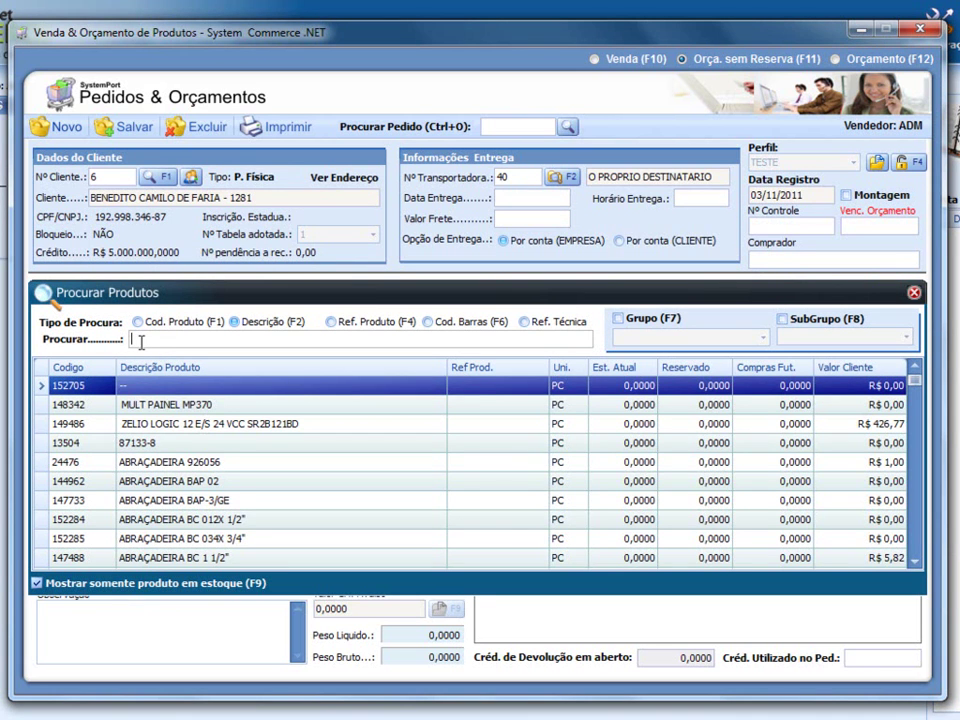
- Add item 125 ABRAÇADEIRA D 1" at quantity 1 and unit price 11, then bring up Cadastro de Perfil
double_click(200, 443)
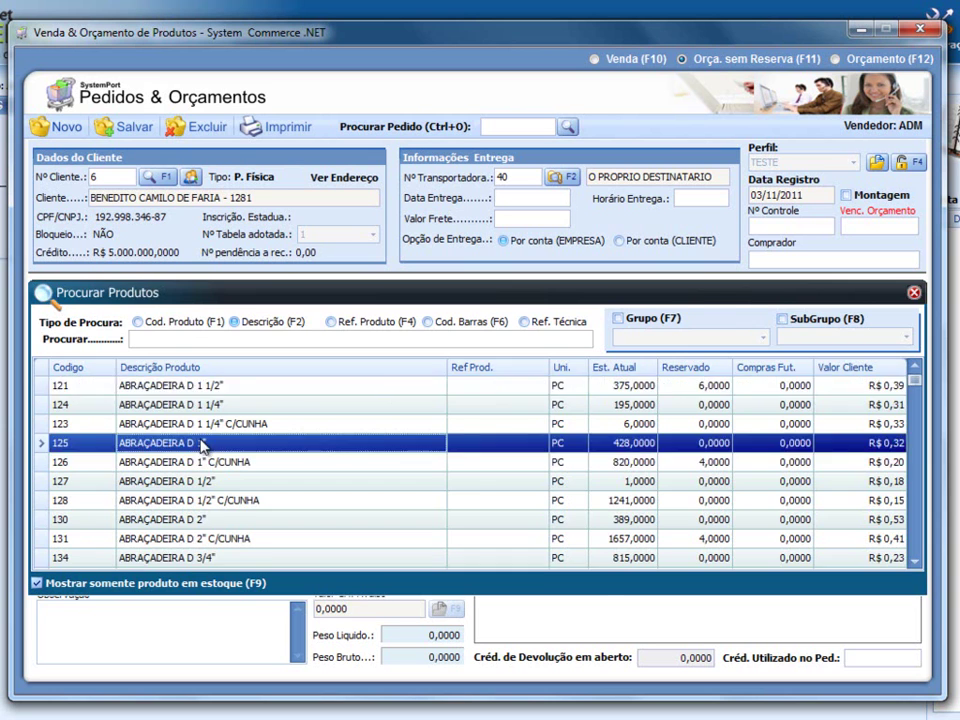
left_click(481, 324)
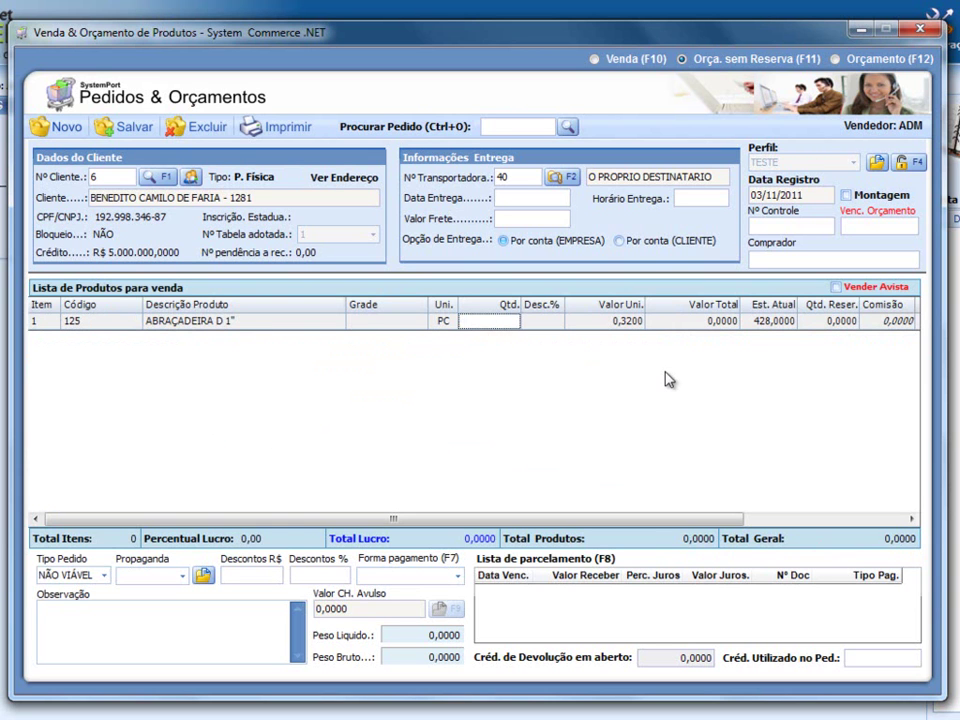
type("1")
key("Return")
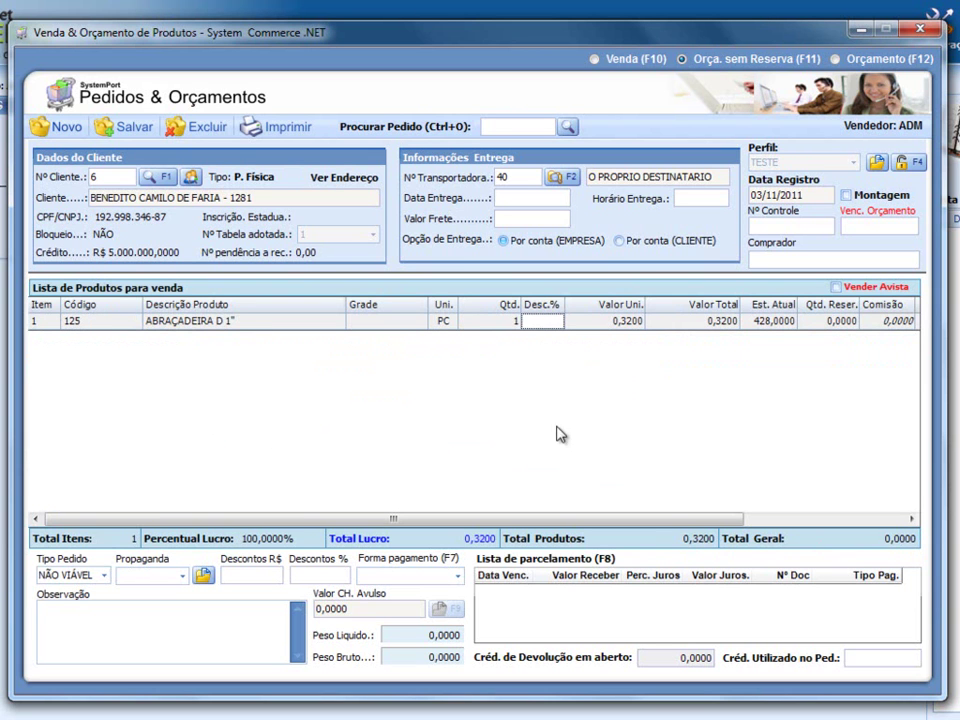
left_click(601, 323)
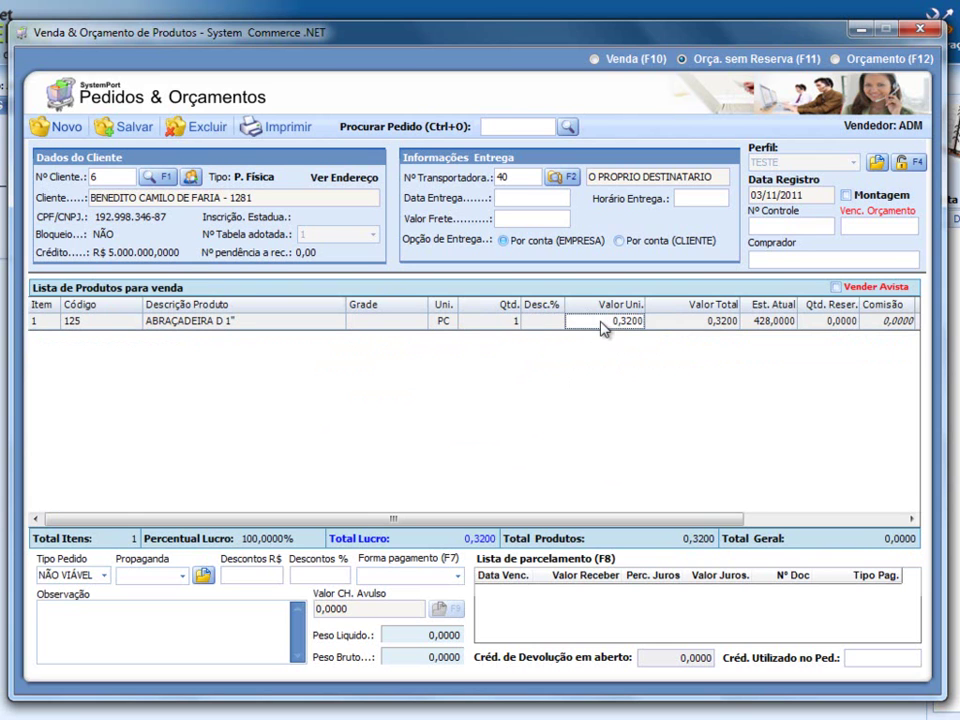
type("11")
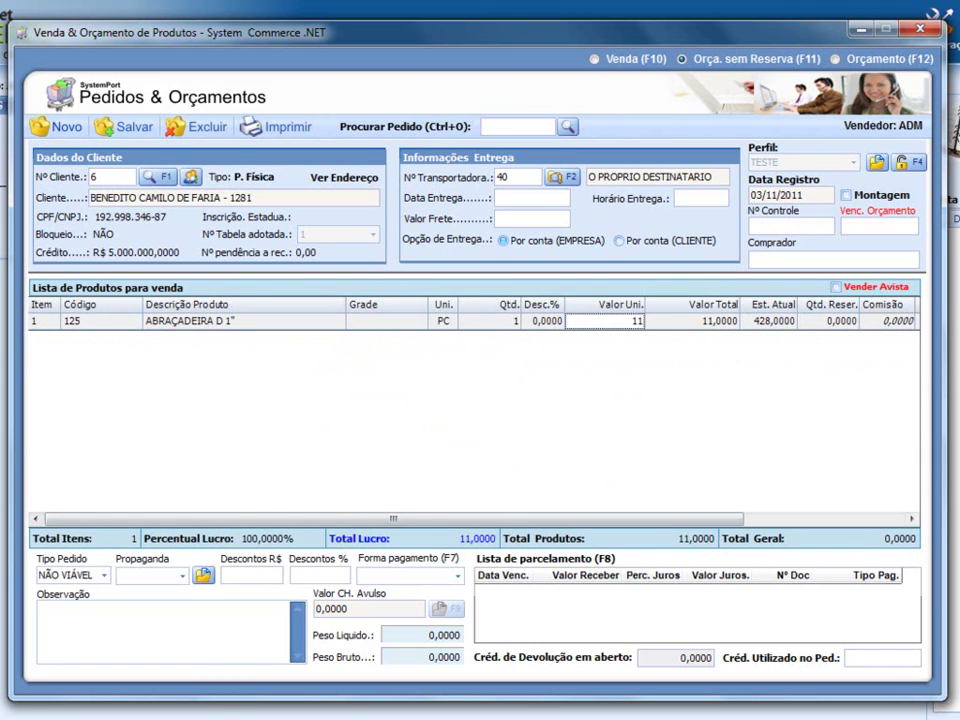
left_click(245, 640)
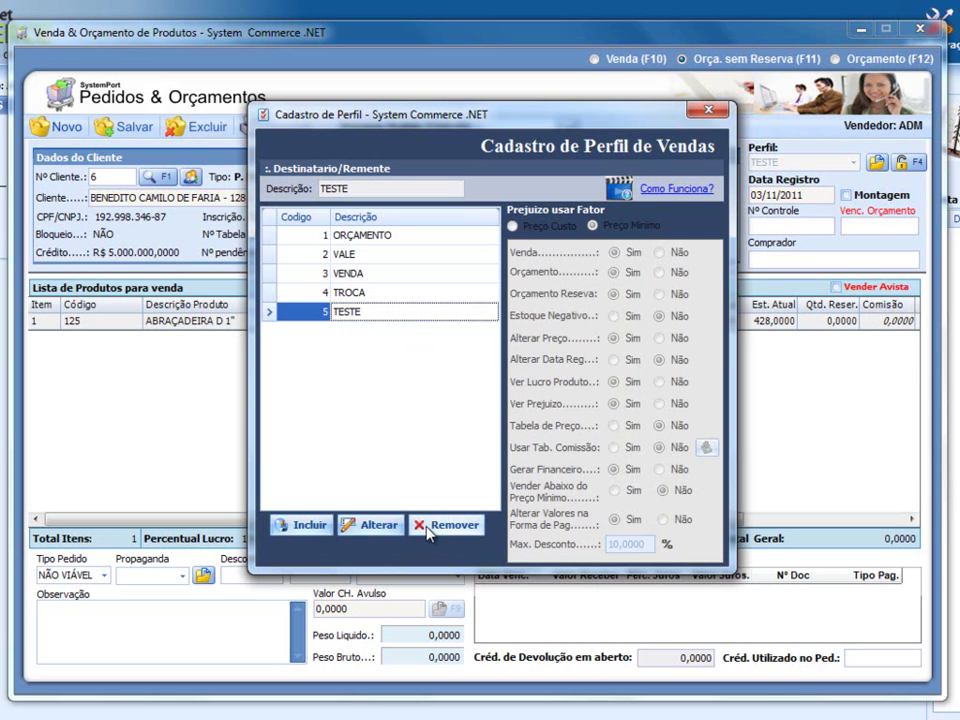
- Put the TESTE profile into edit mode, then close Cadastro de Perfil
left_click(371, 524)
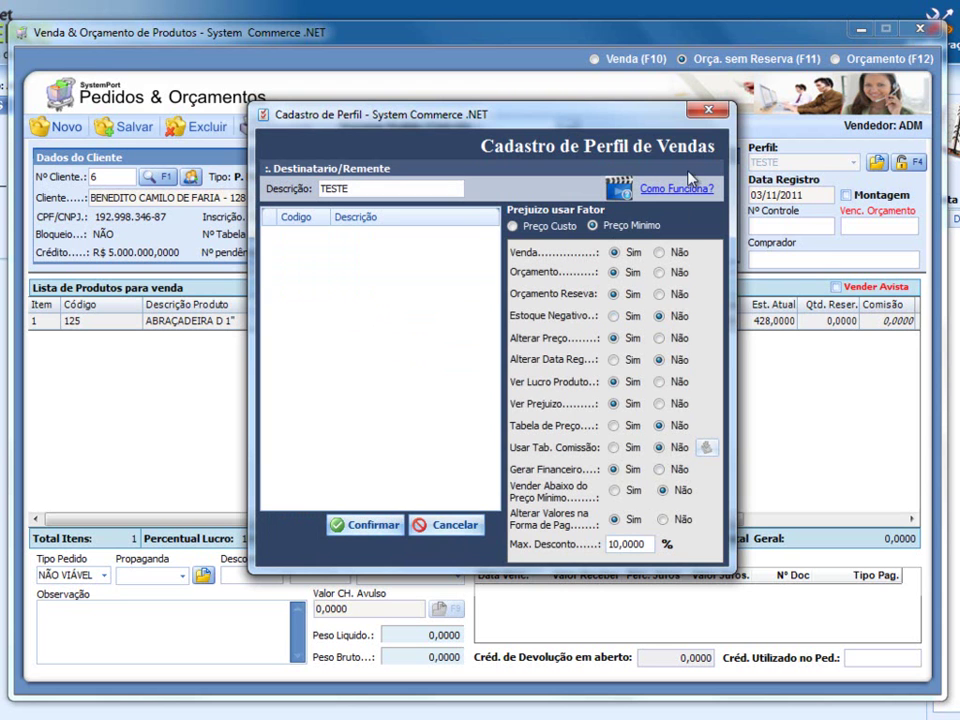
left_click(708, 110)
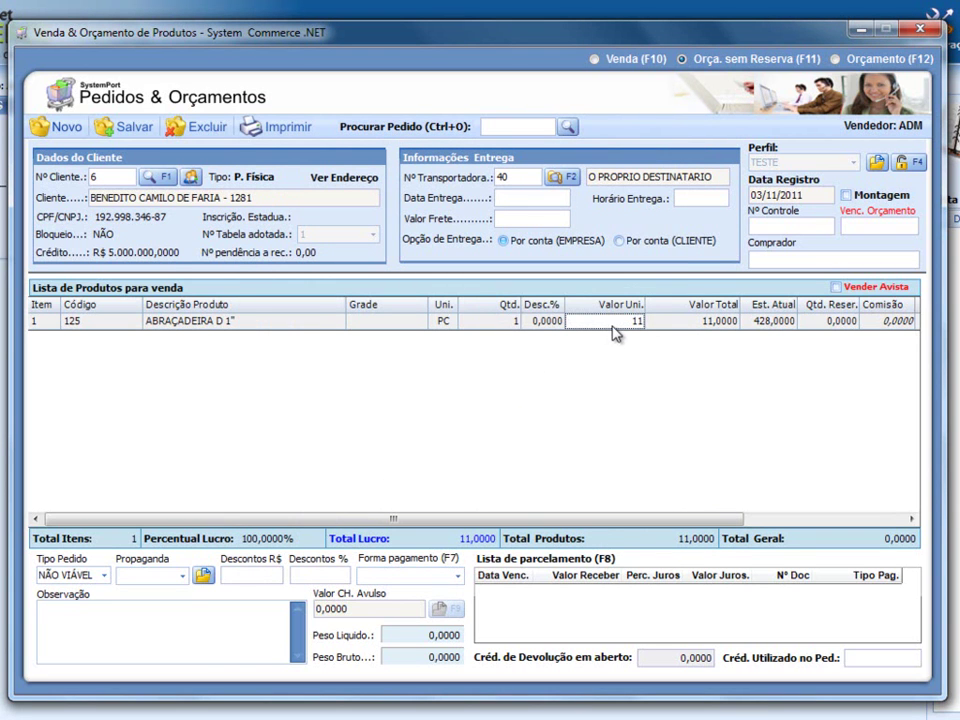
- Raise item 125 to quantity 1000, with 1 DIAS payment and client-paid delivery
left_click(507, 325)
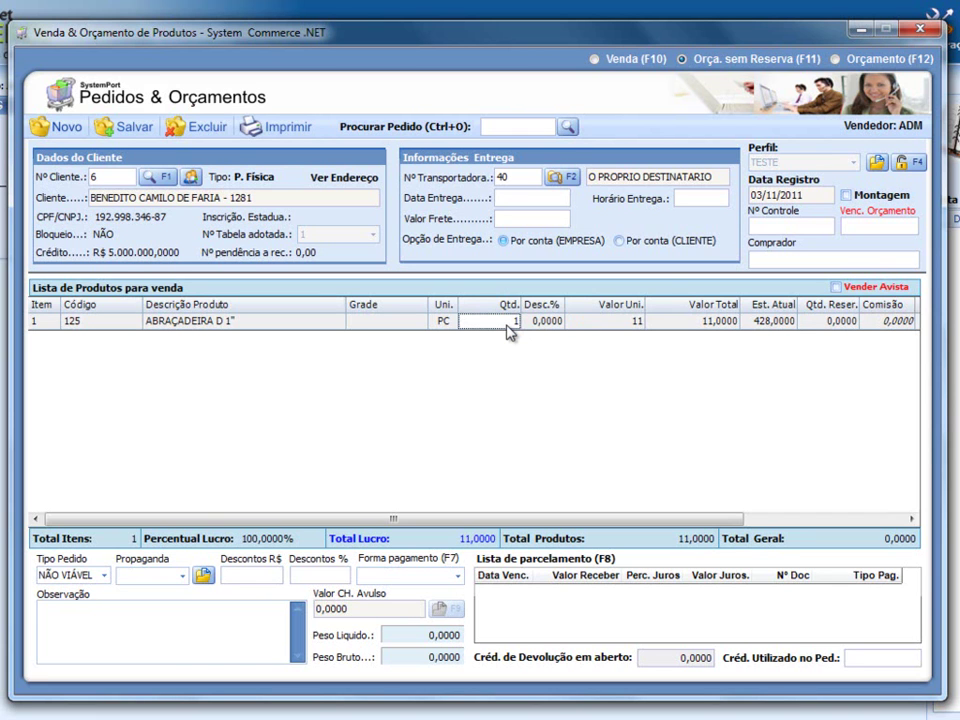
type("000")
key("Return")
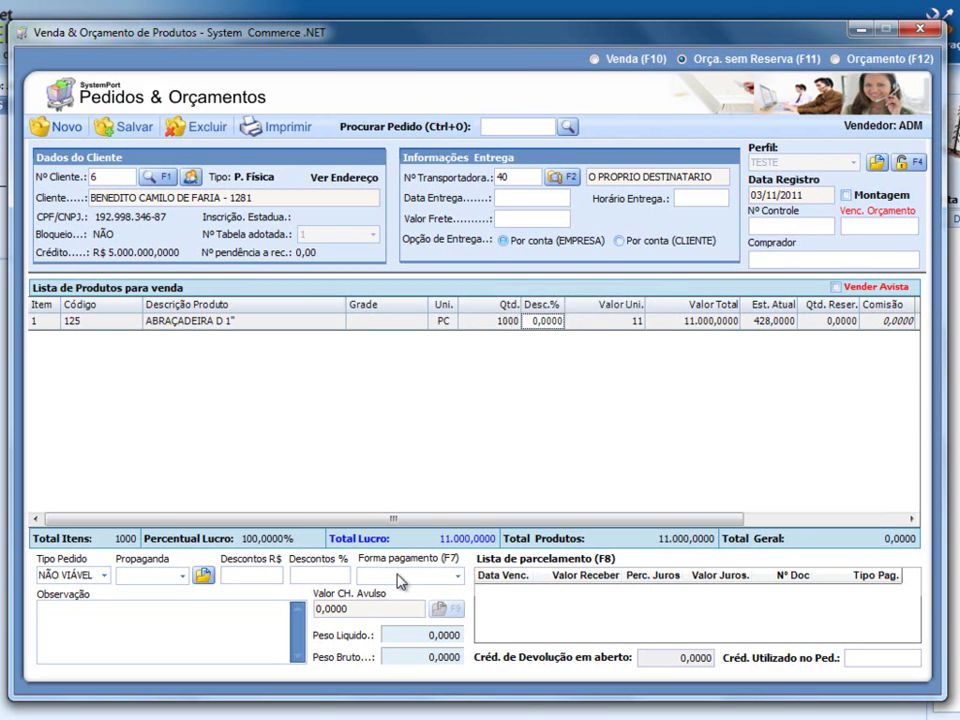
key("F7")
left_click(402, 613)
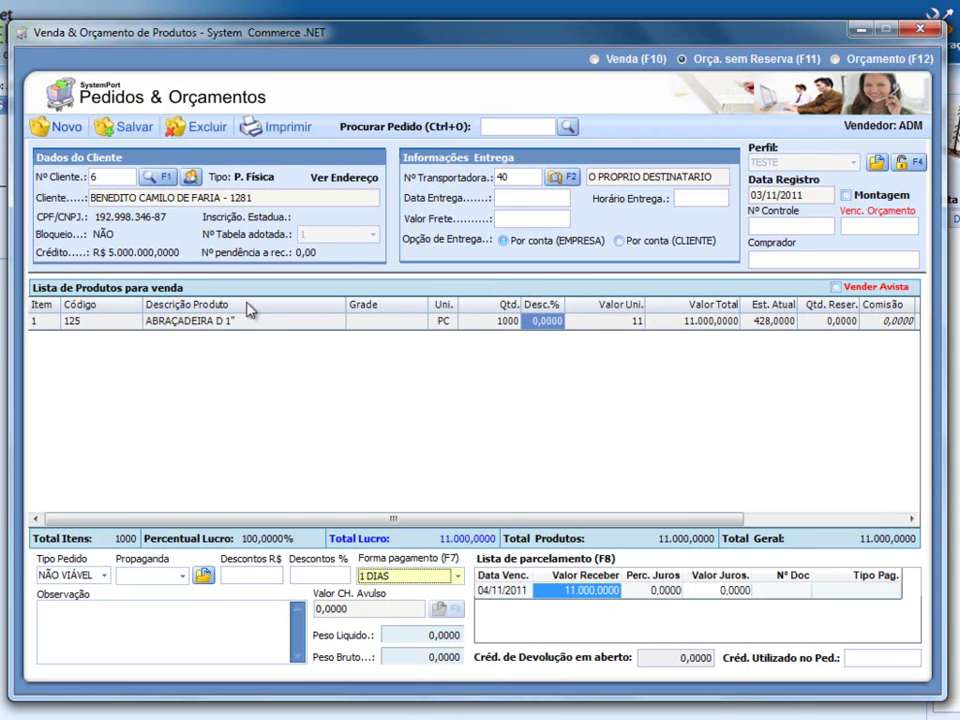
left_click(668, 242)
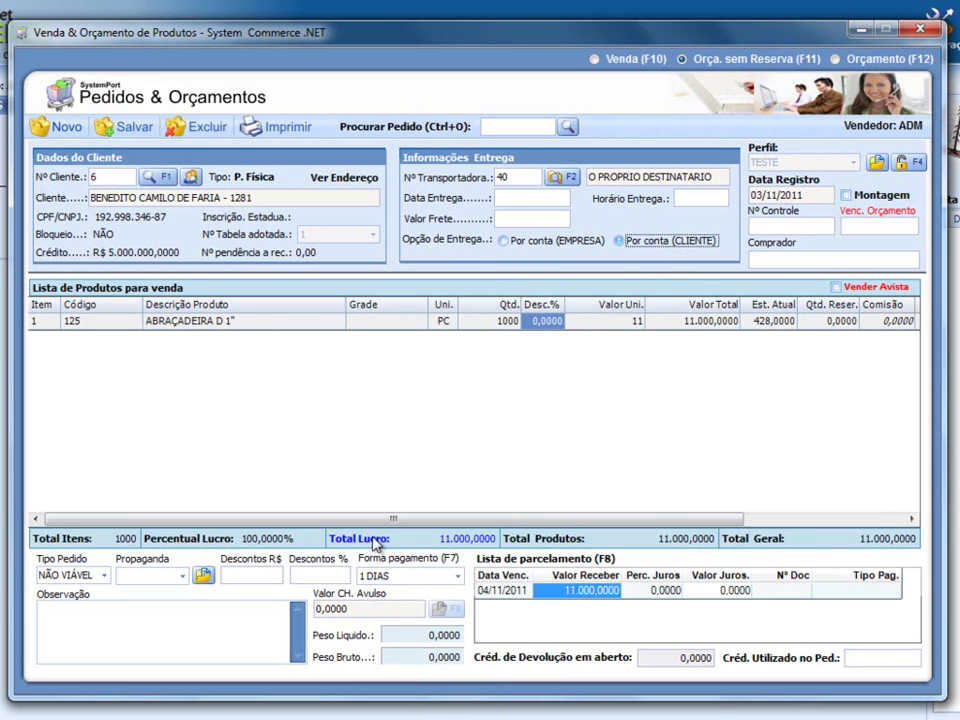
left_click(438, 576)
left_click(427, 613)
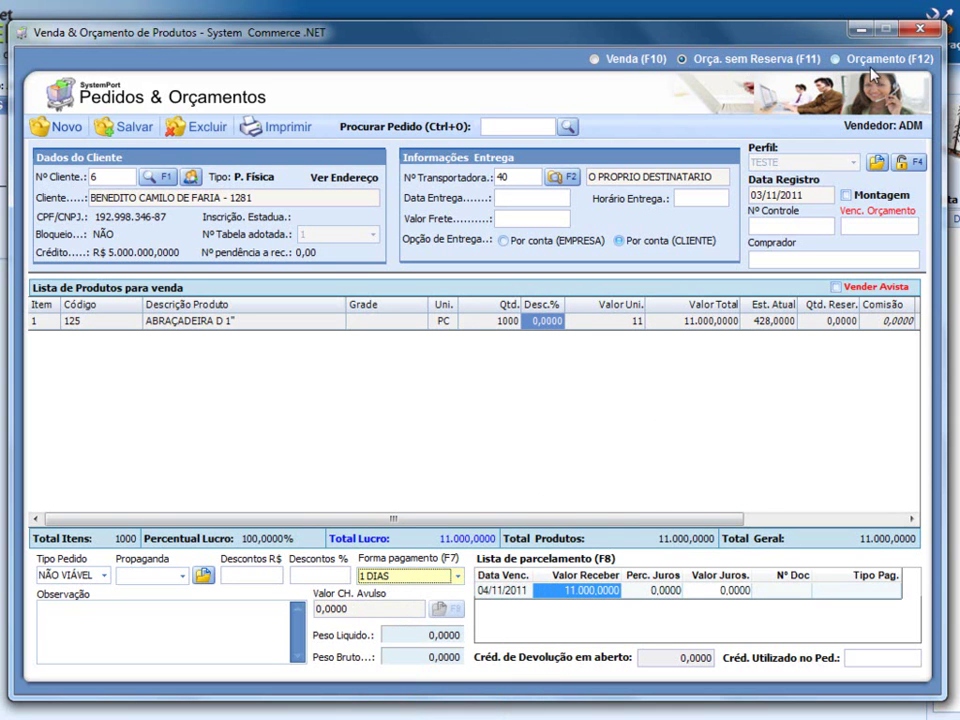
- Make the order a Venda and try saving, dismissing the security warning
left_click(628, 62)
left_click(120, 126)
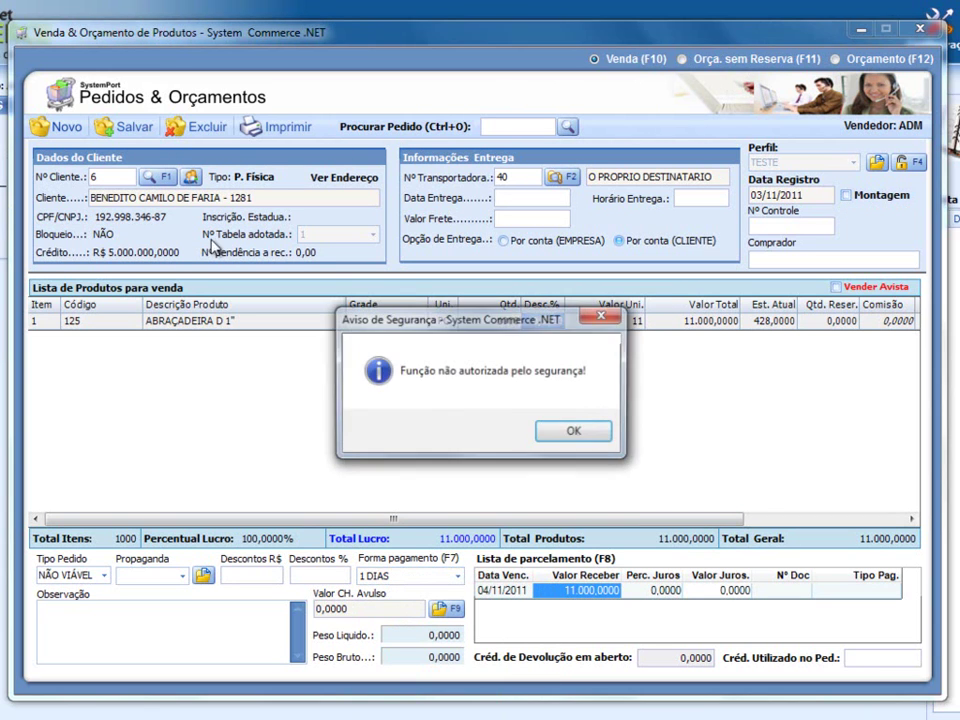
left_click(584, 432)
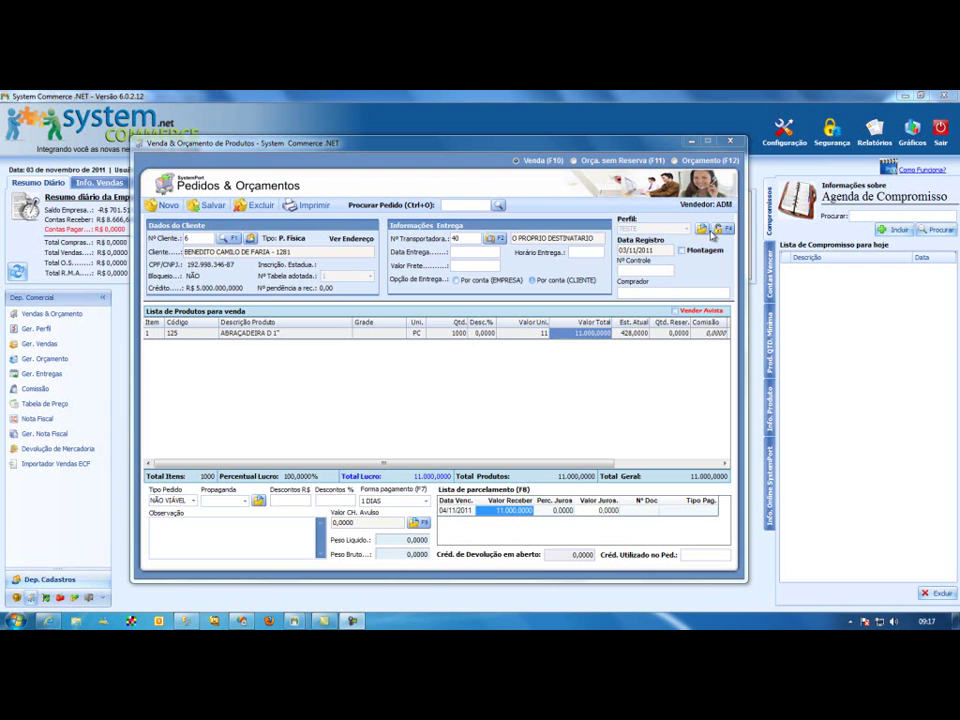
- Grant ADMIN Salvar, Libera Perfil, Procura Perfil, Procurar Orçamento and Cad. Propaganda under Vendas & Orçamento
left_click(836, 134)
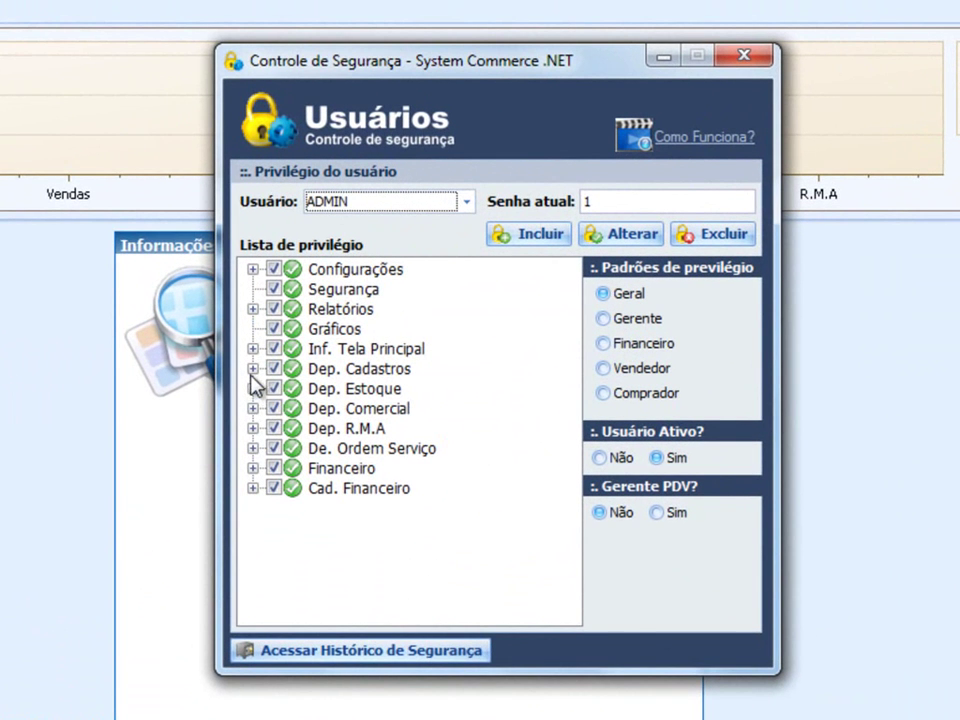
left_click(253, 408)
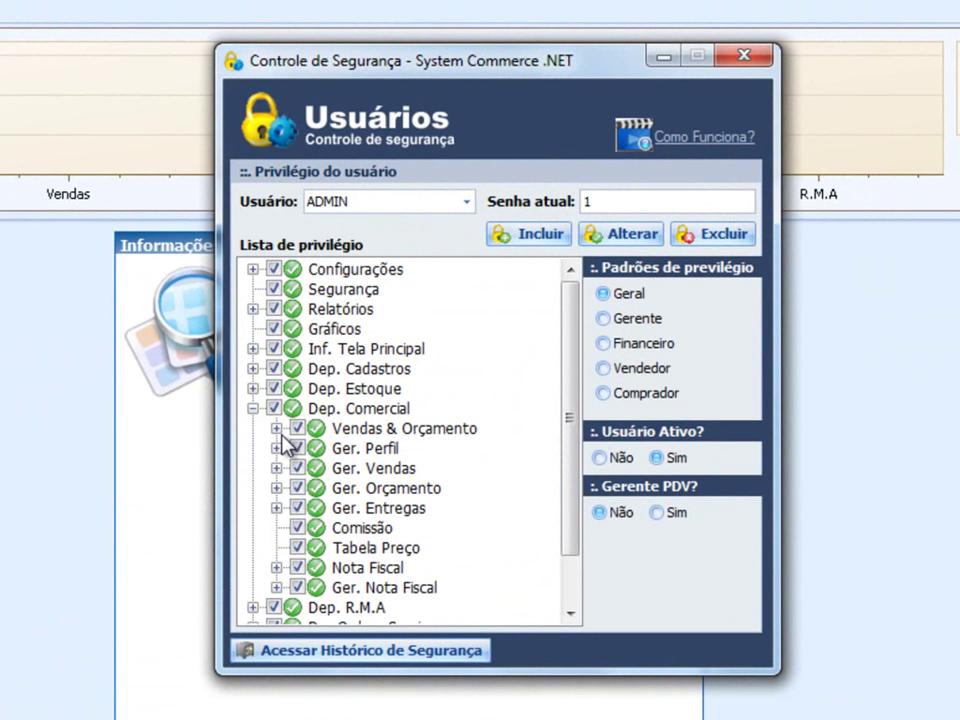
left_click(277, 428)
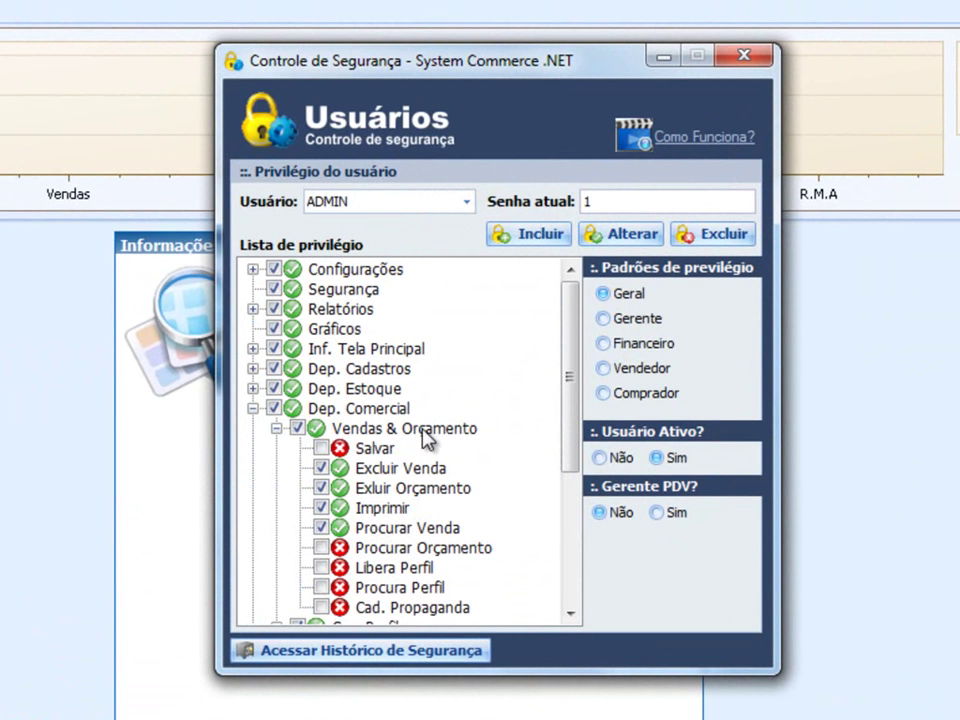
left_click(324, 448)
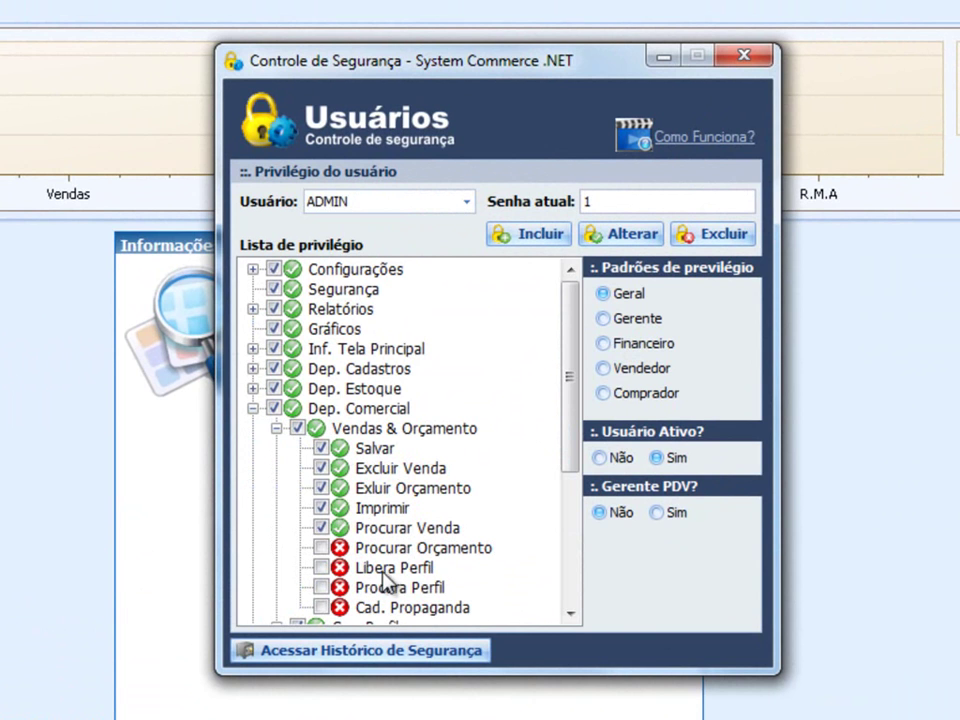
left_click(321, 568)
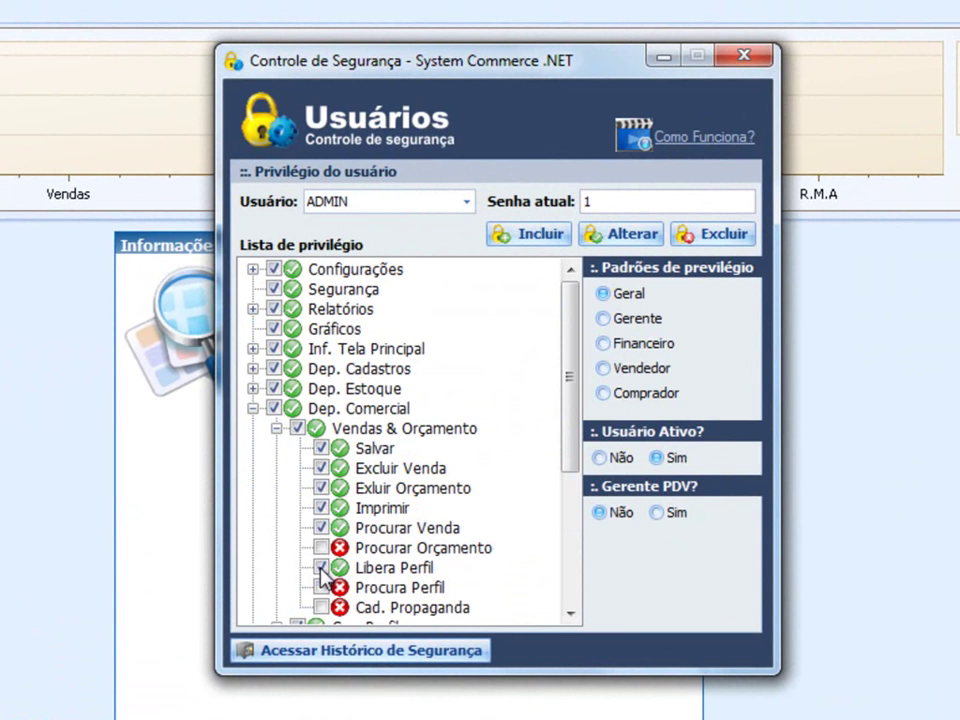
left_click(321, 588)
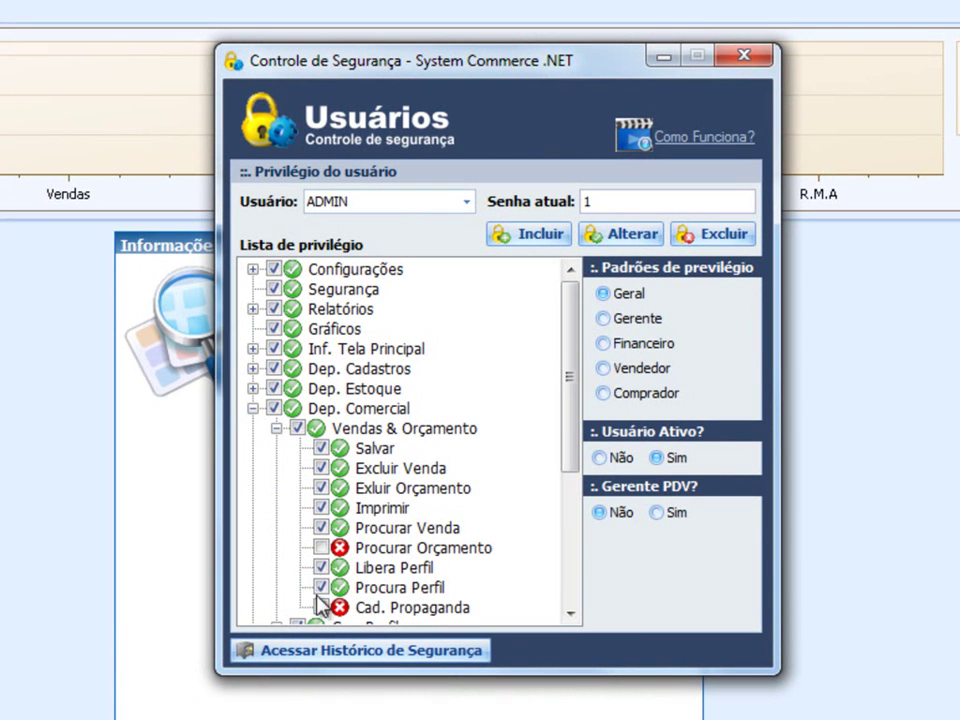
left_click(321, 548)
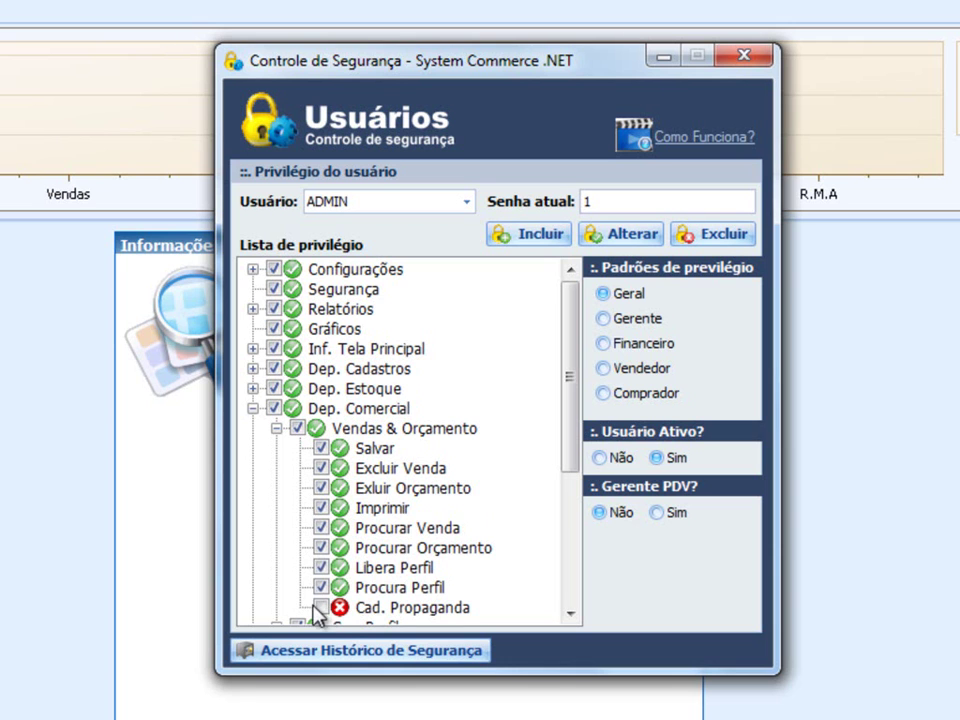
left_click(322, 608)
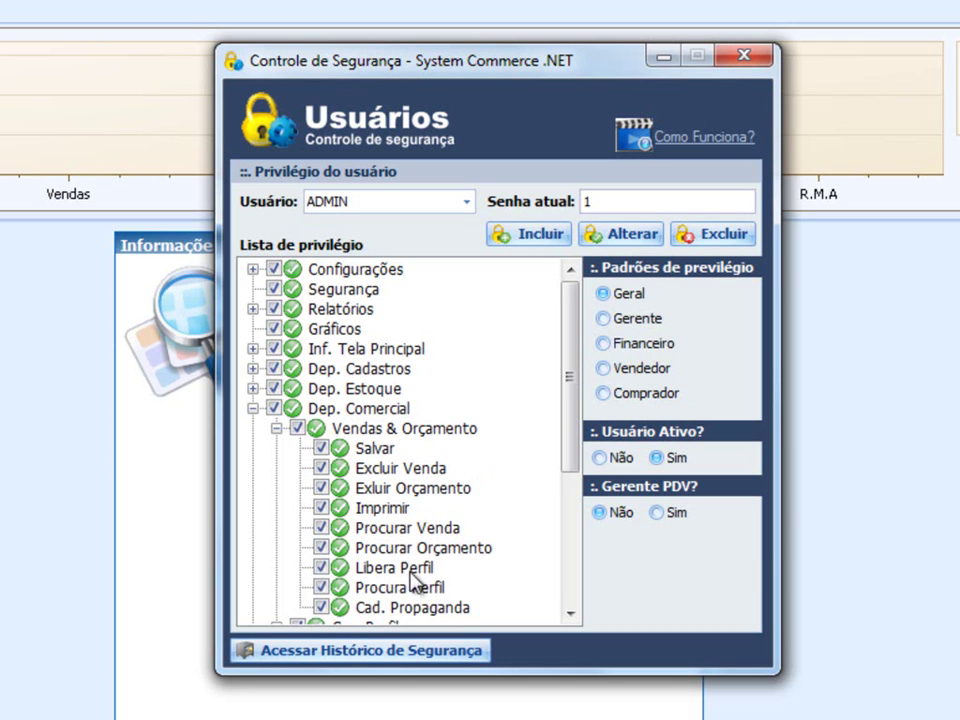
- Save ADMIN's privileges without renaming the user and close the security settings
left_click(612, 240)
left_click(590, 460)
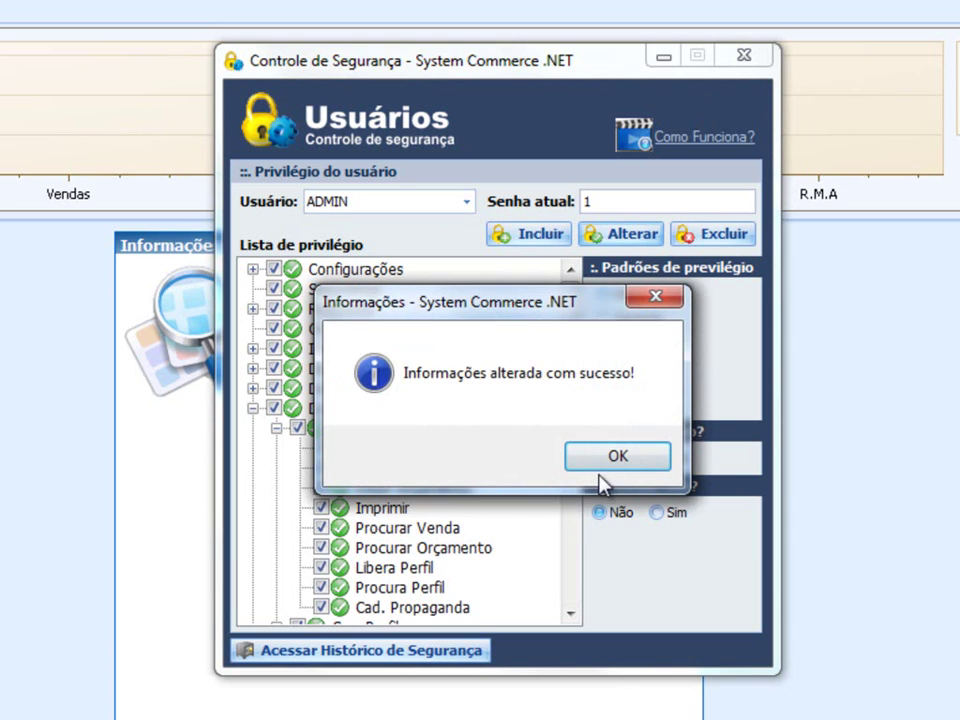
left_click(608, 462)
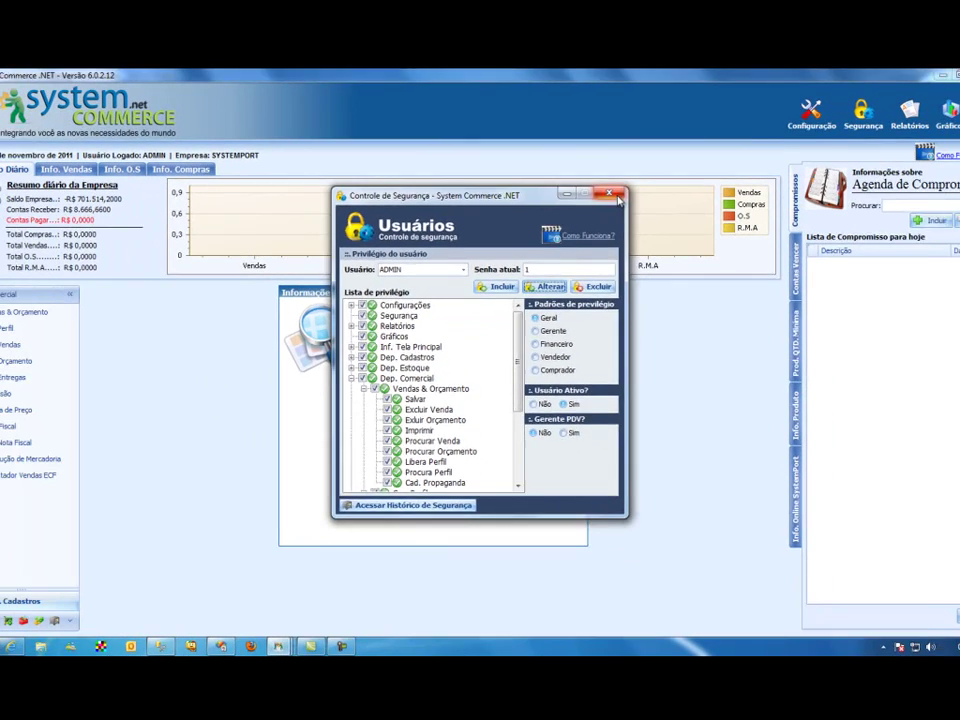
left_click(614, 195)
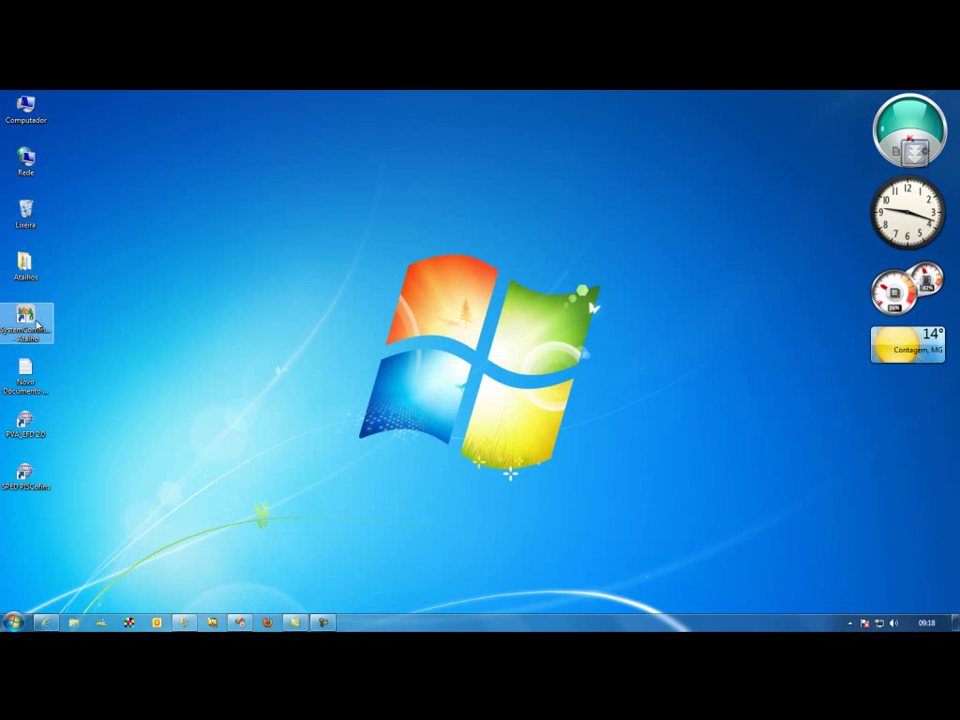
- Relaunch System Commerce .NET and log into SYSTEMPORT as ADMIN
double_click(28, 320)
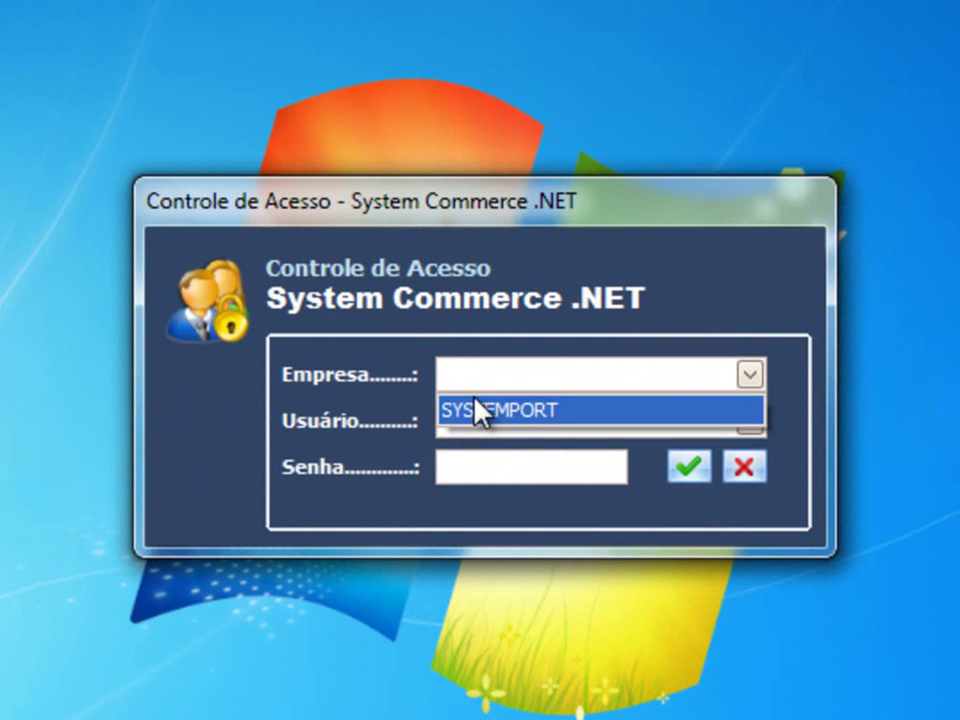
left_click(476, 407)
left_click(476, 458)
type("1")
key("Return")
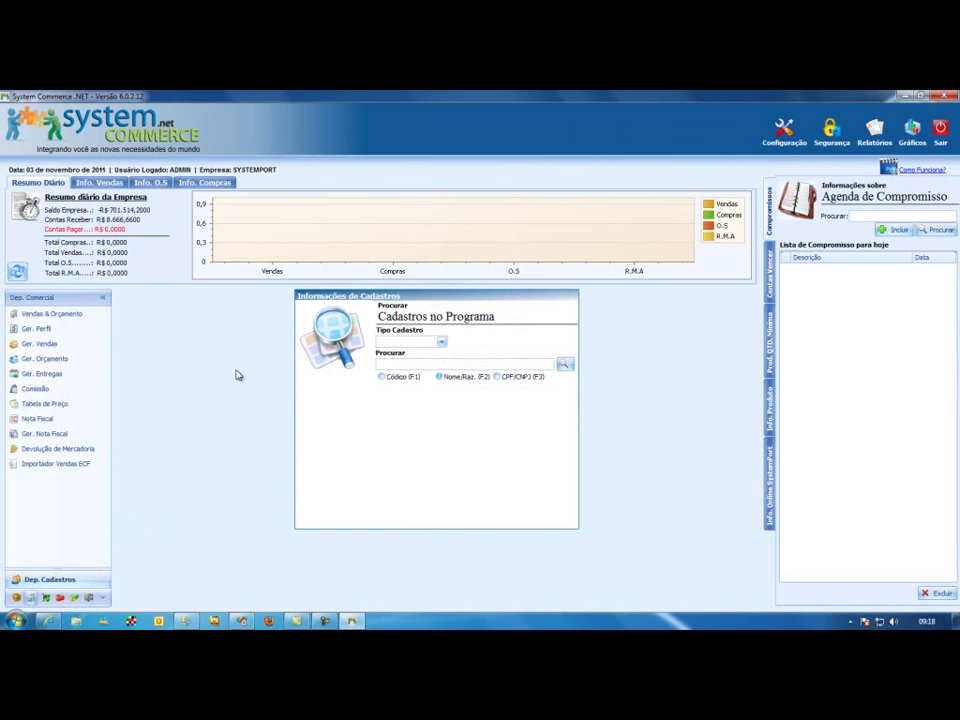
- Open Vendas & Orçamento and sign in as seller ADM with the seller password
left_click(52, 313)
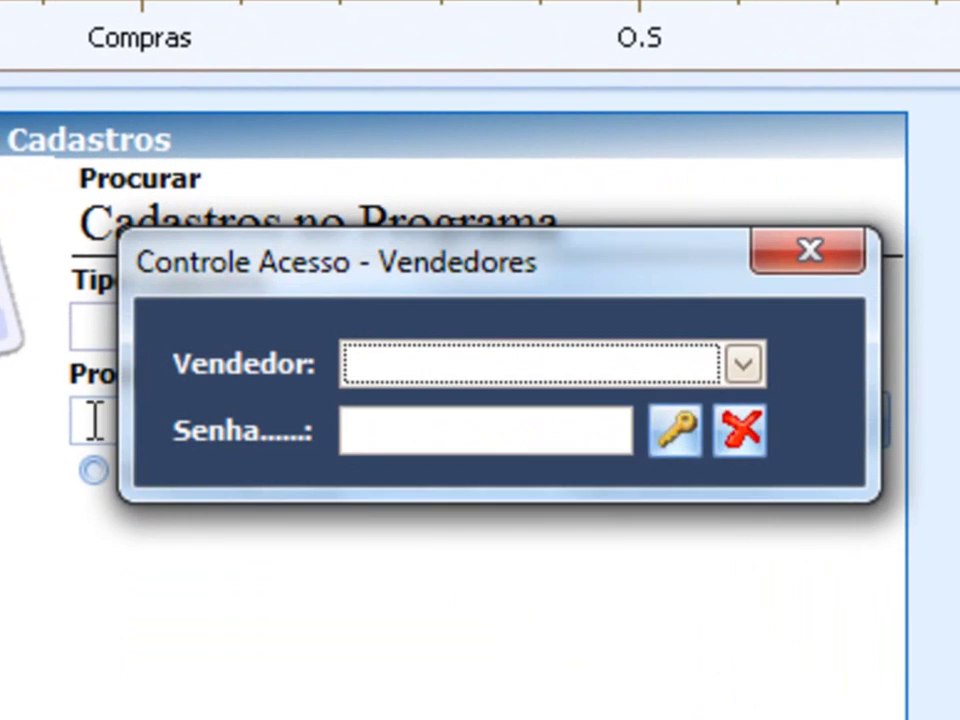
left_click(600, 370)
left_click(387, 417)
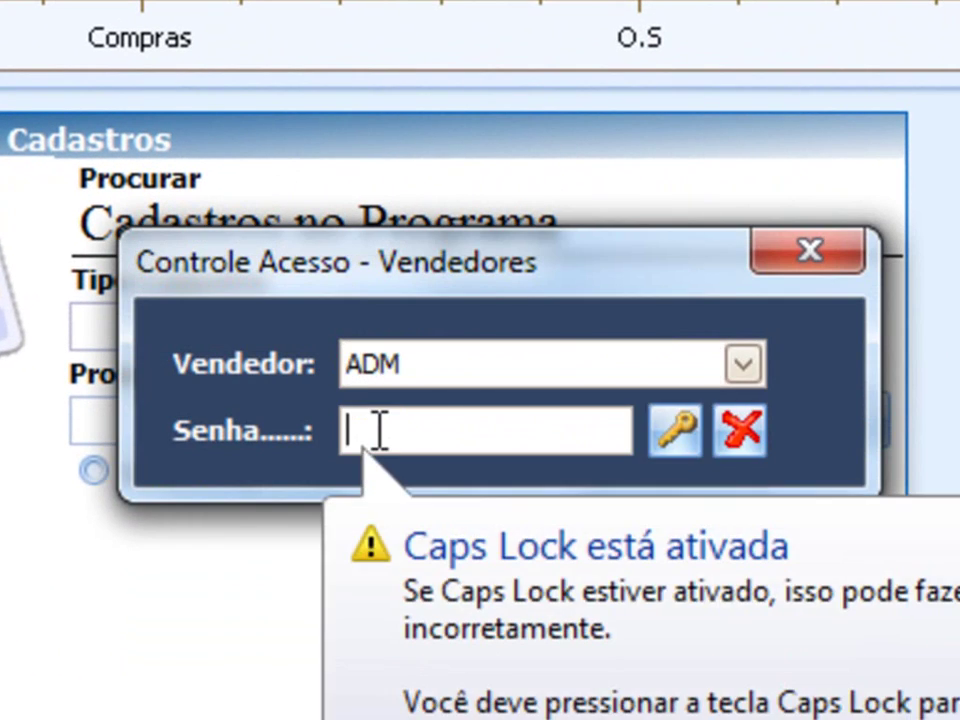
type("1")
key("Return")
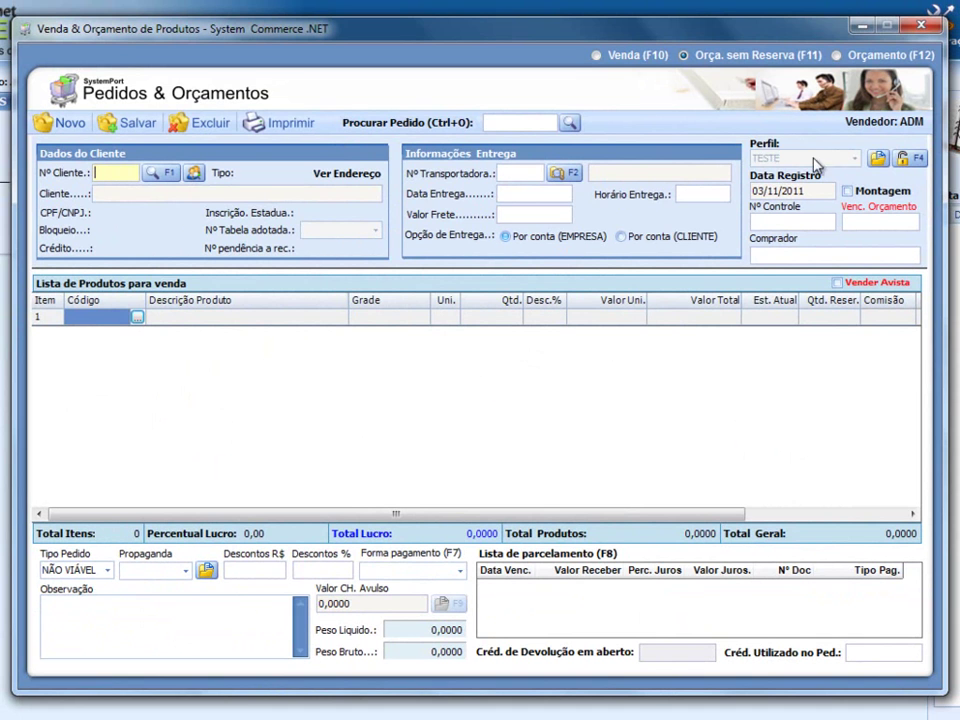
- Open Cadastro de Perfil de Vendas and display TESTE's settings, including 10% maximum discount
left_click(877, 159)
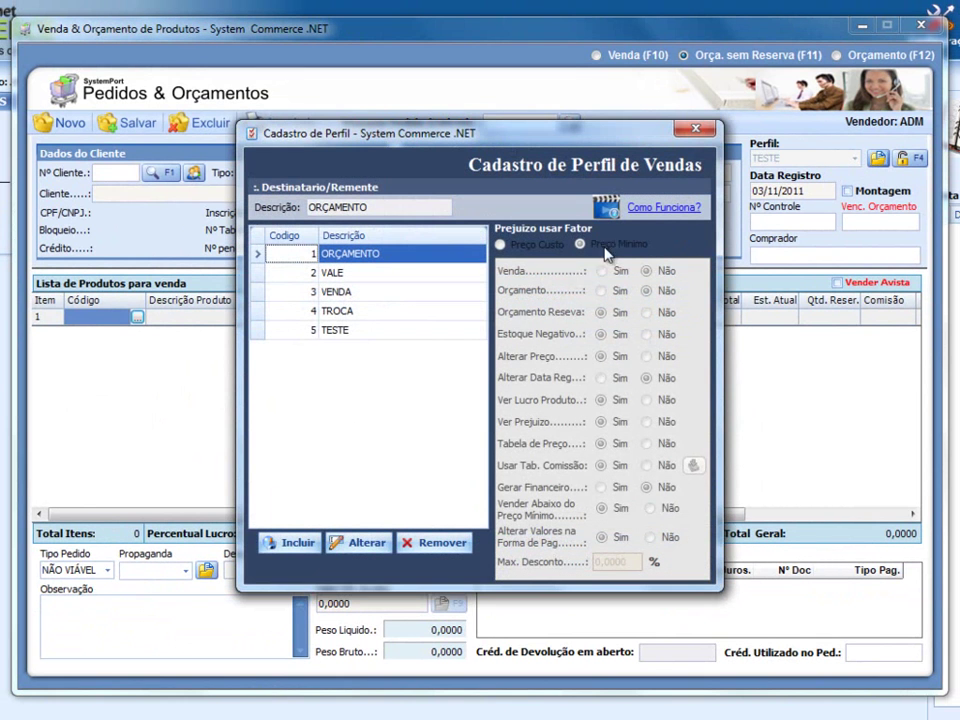
left_click(340, 331)
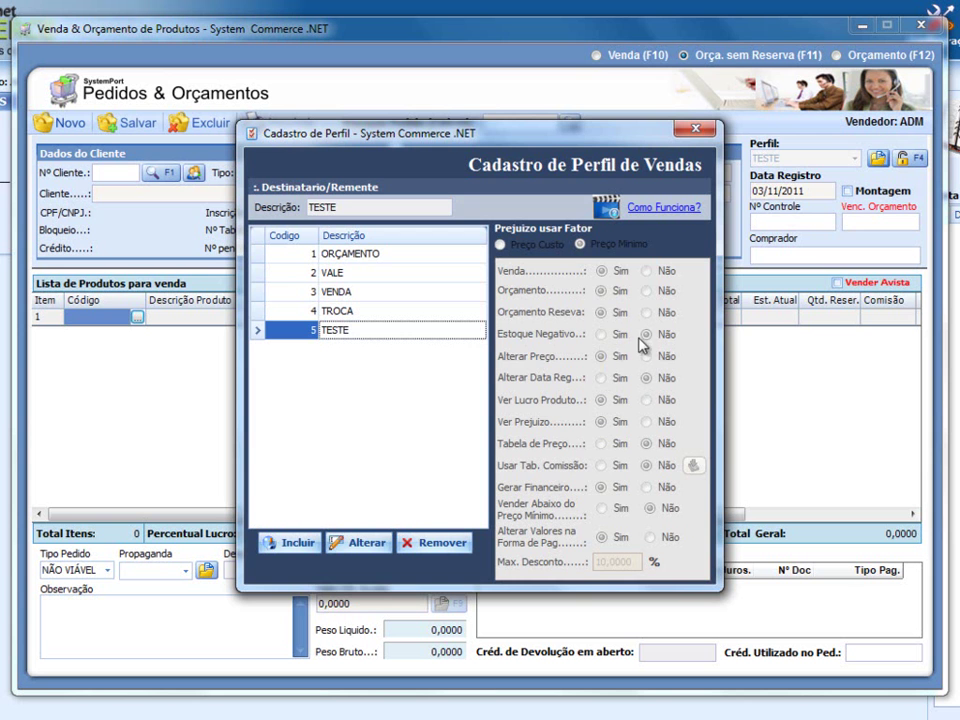
- Close the profile register and pick client 6 for the order
left_click(695, 128)
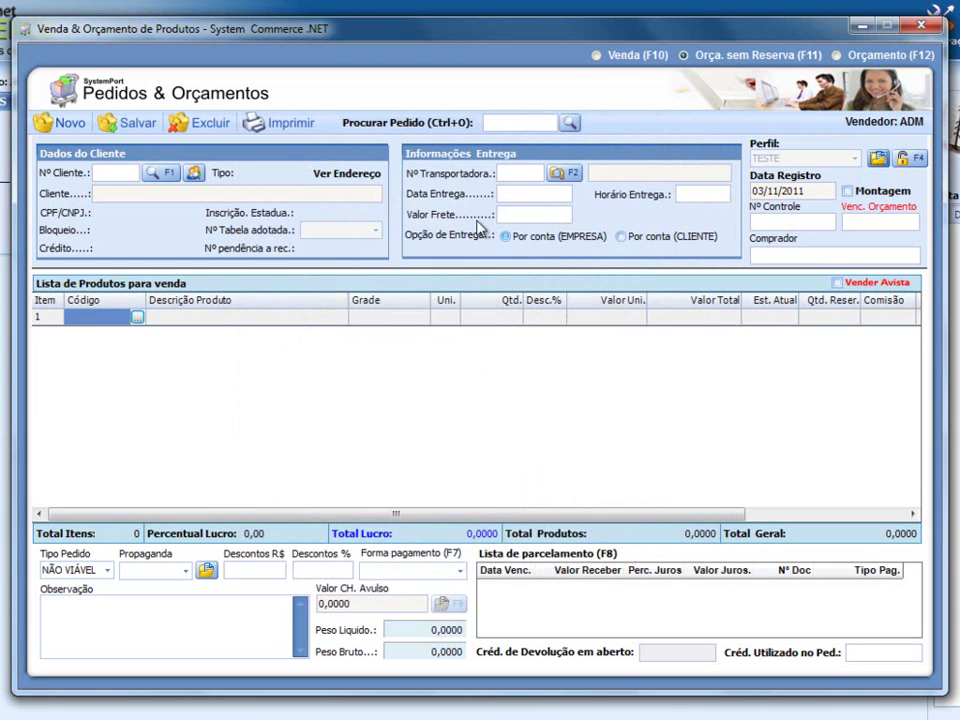
left_click(165, 176)
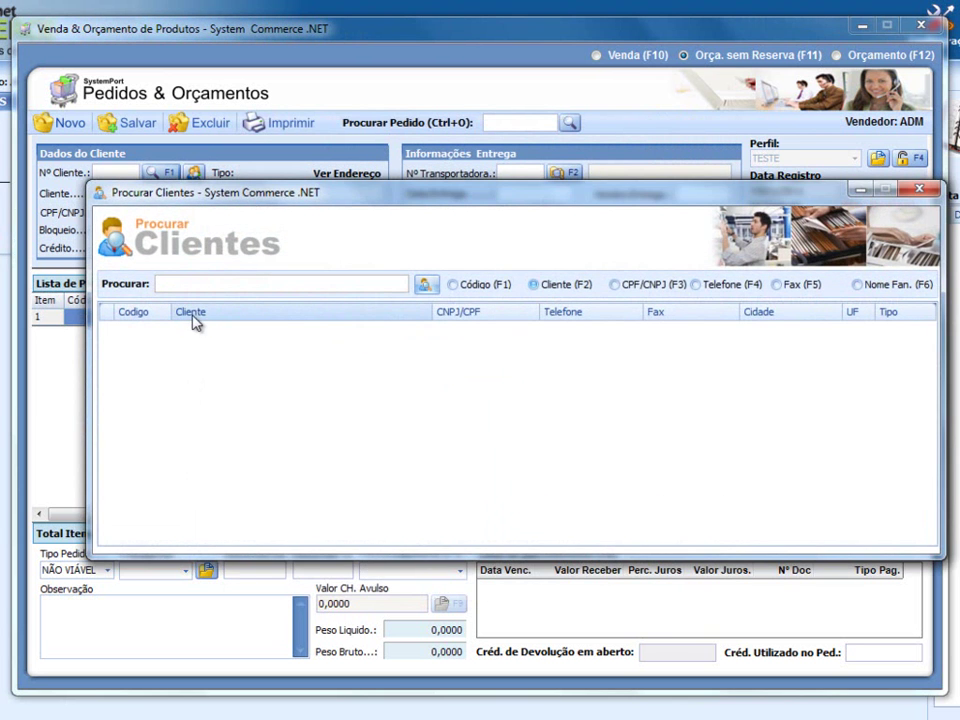
double_click(218, 425)
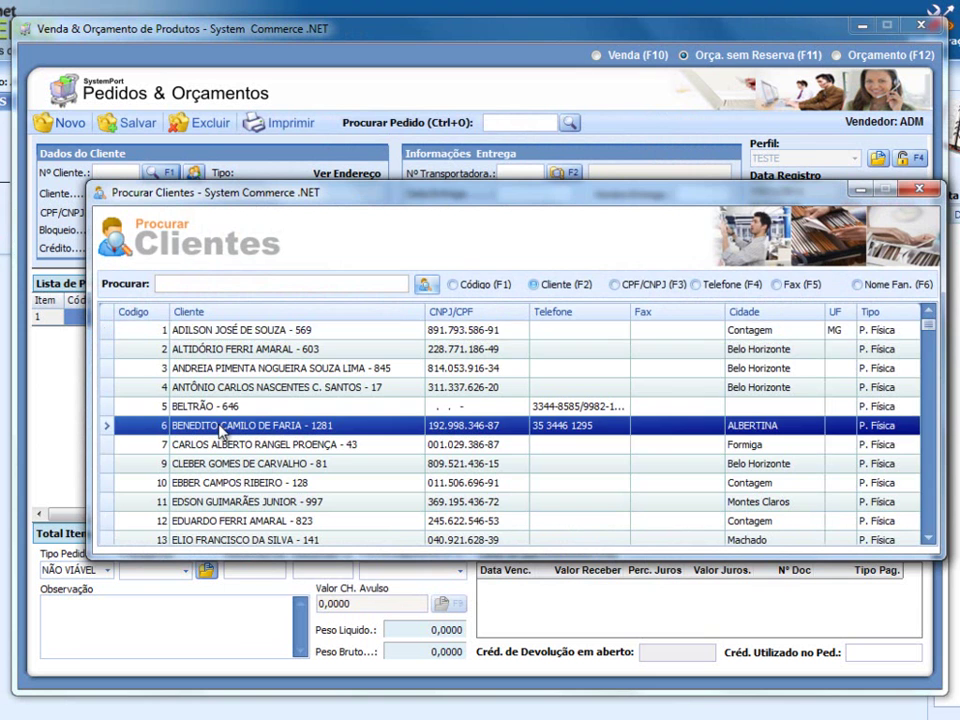
left_click(138, 318)
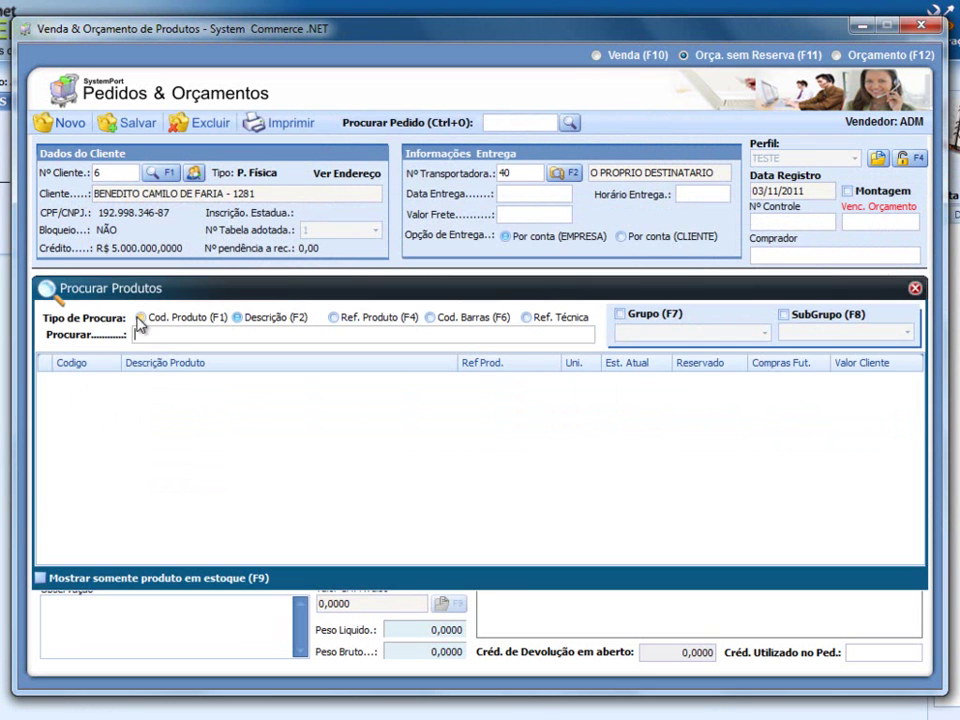
left_click(915, 288)
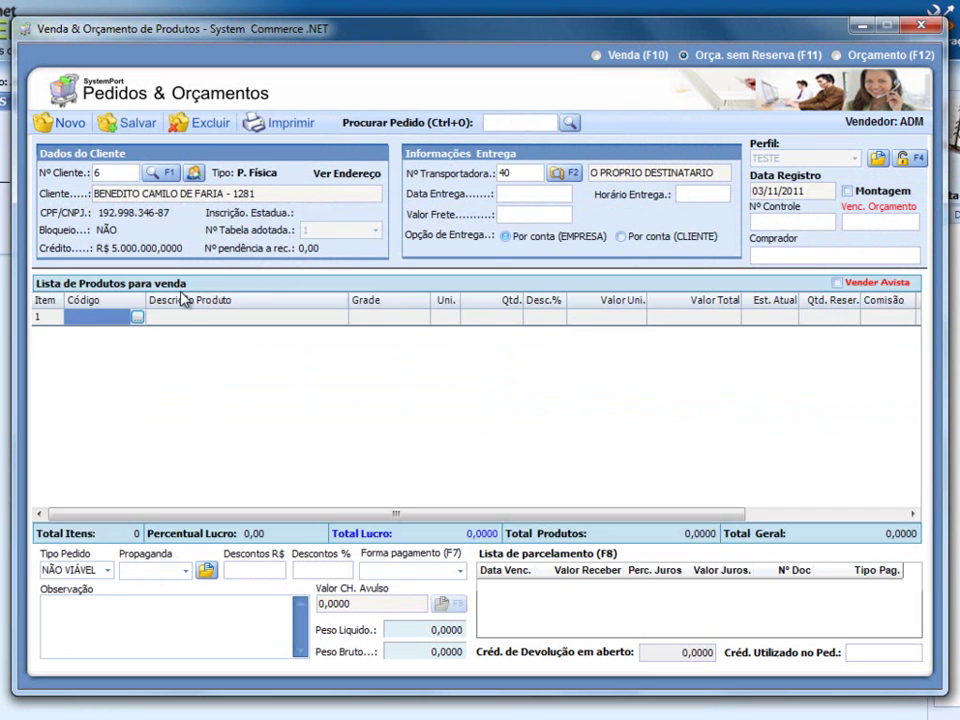
- Enter product 127 in row 1 with quantity 1000
left_click(120, 317)
type("1")
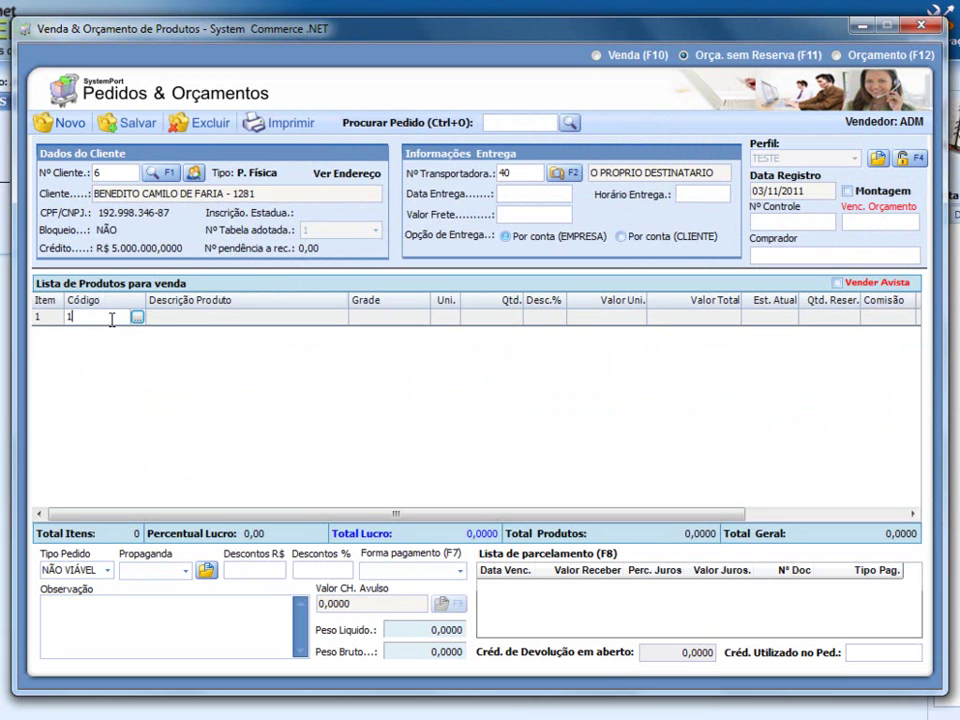
type("27")
key("Return")
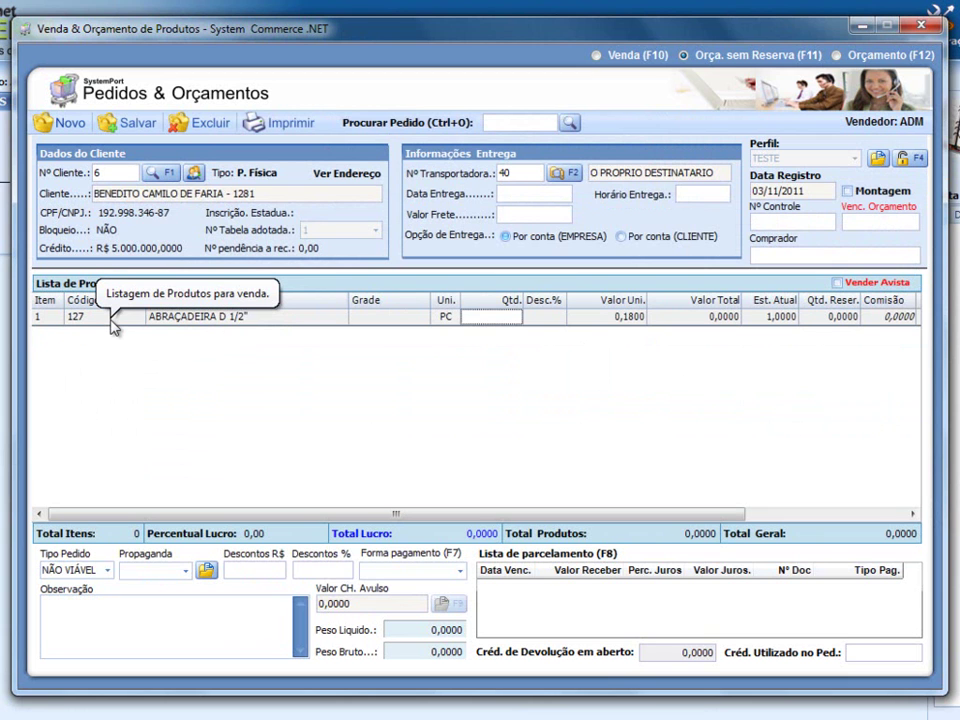
key("Return")
key("Return")
type("10")
key("Return")
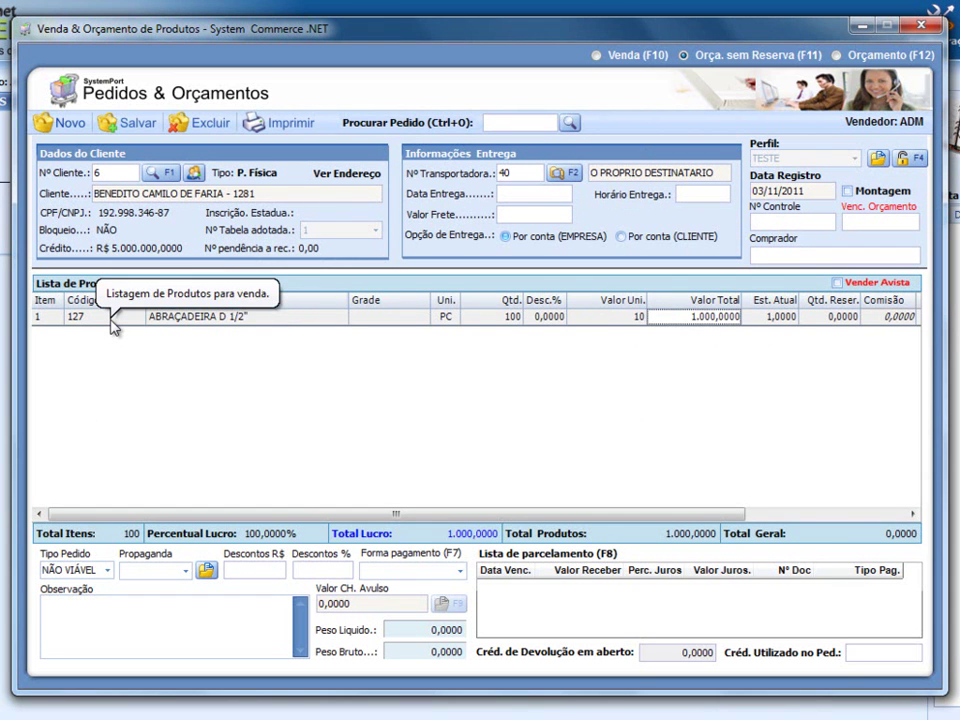
key("Left")
key("Left")
key("Left")
type("100")
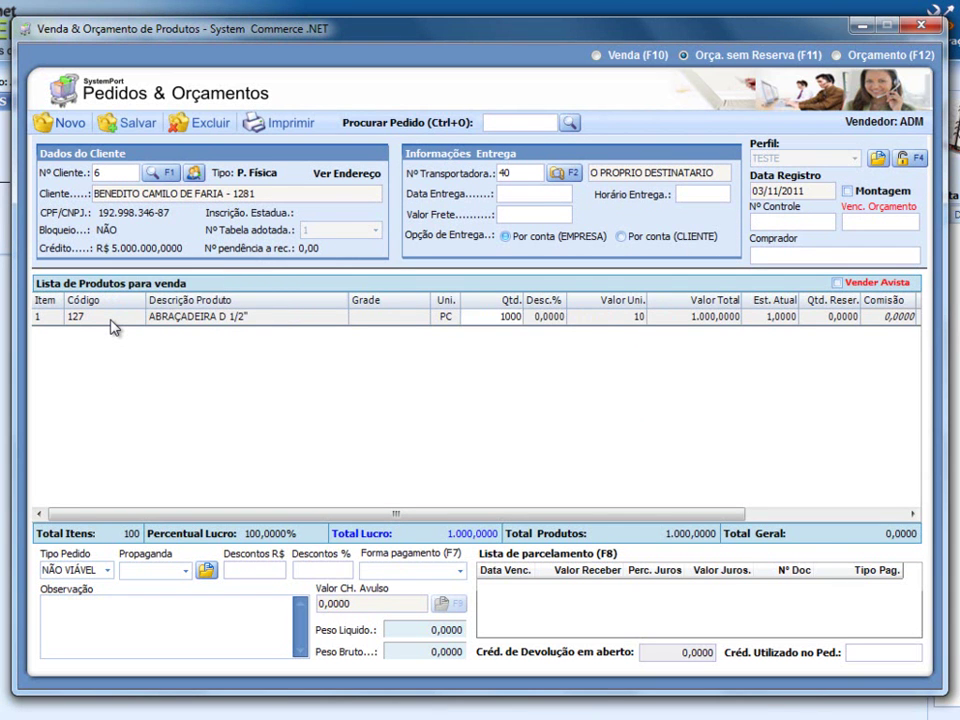
type("0")
key("Return")
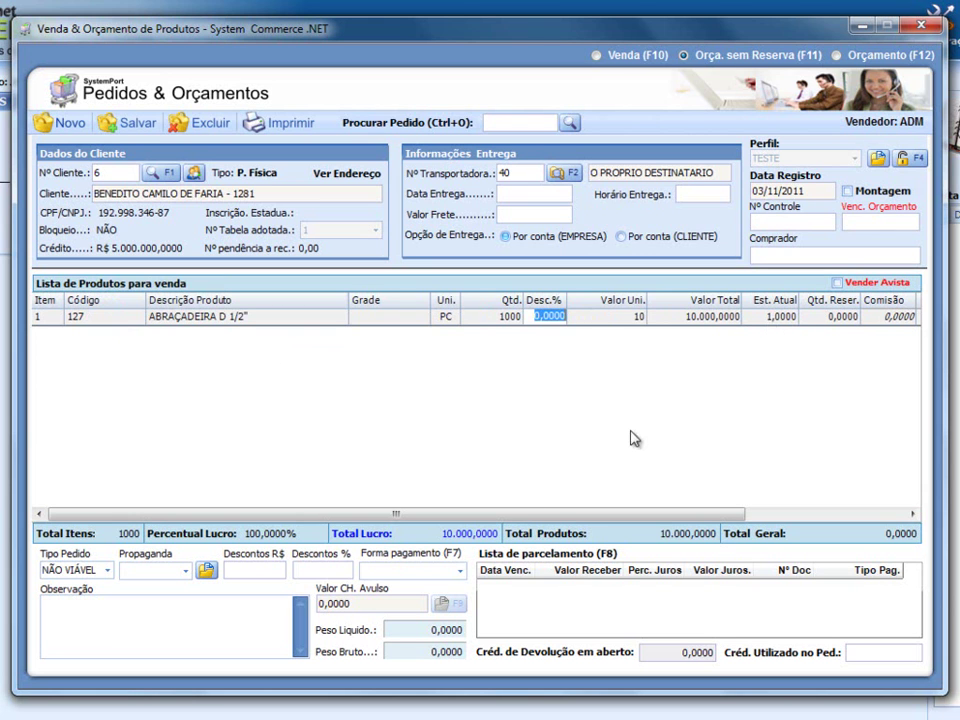
- Set payment terms to 1 DIAS with a BOLETO installment
left_click(380, 570)
left_click(390, 604)
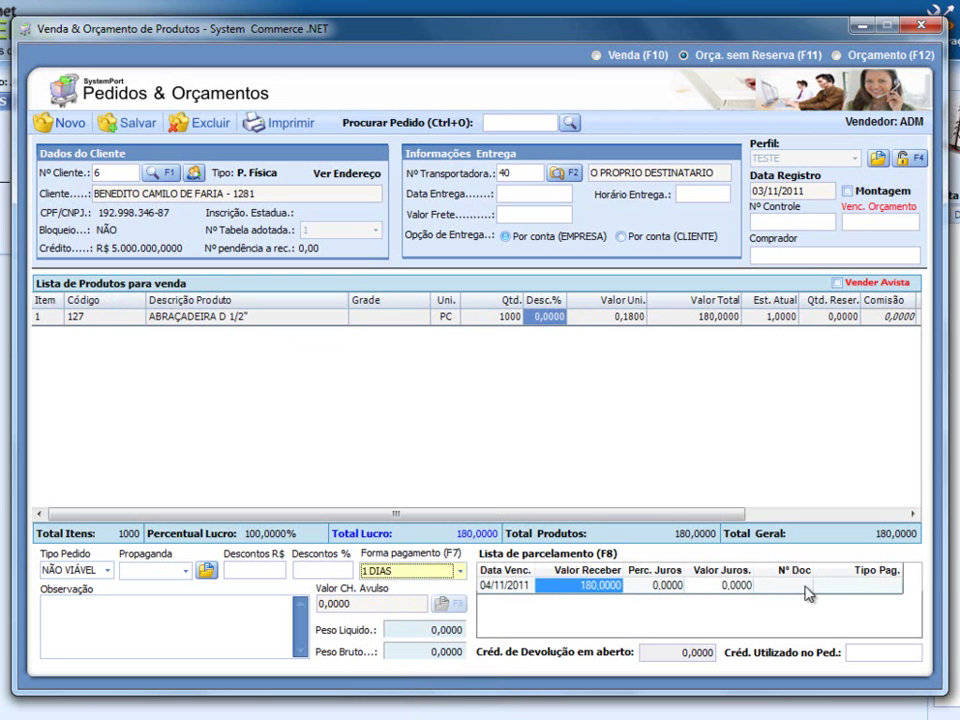
left_click(845, 586)
left_click(842, 588)
left_click(829, 624)
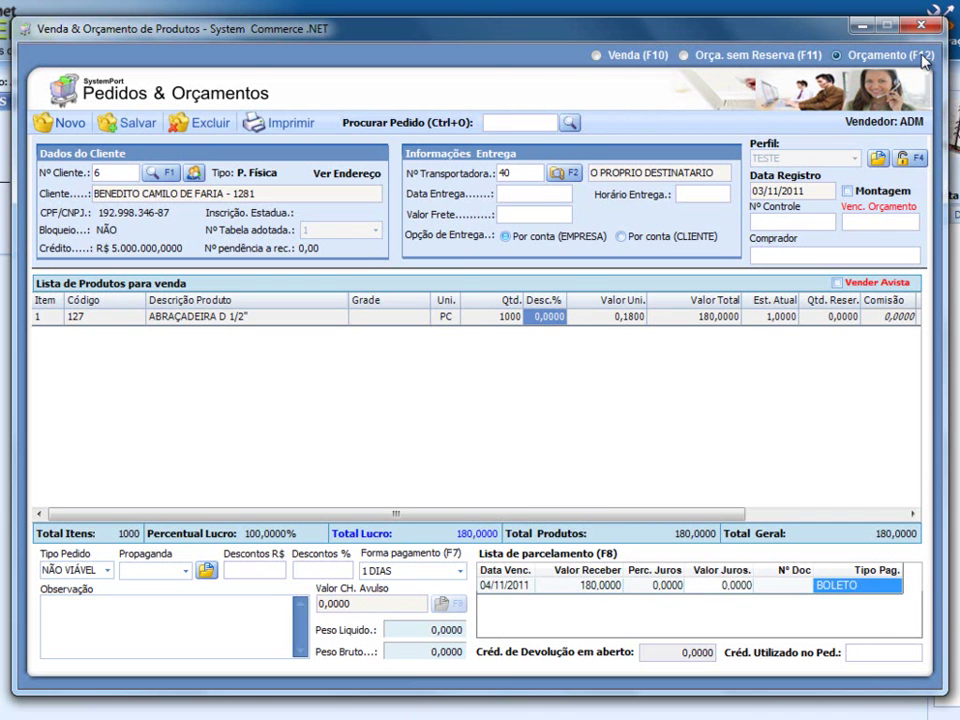
- Try saving the quote signed as ADM, dismissing the missing delivery date warning
left_click(139, 126)
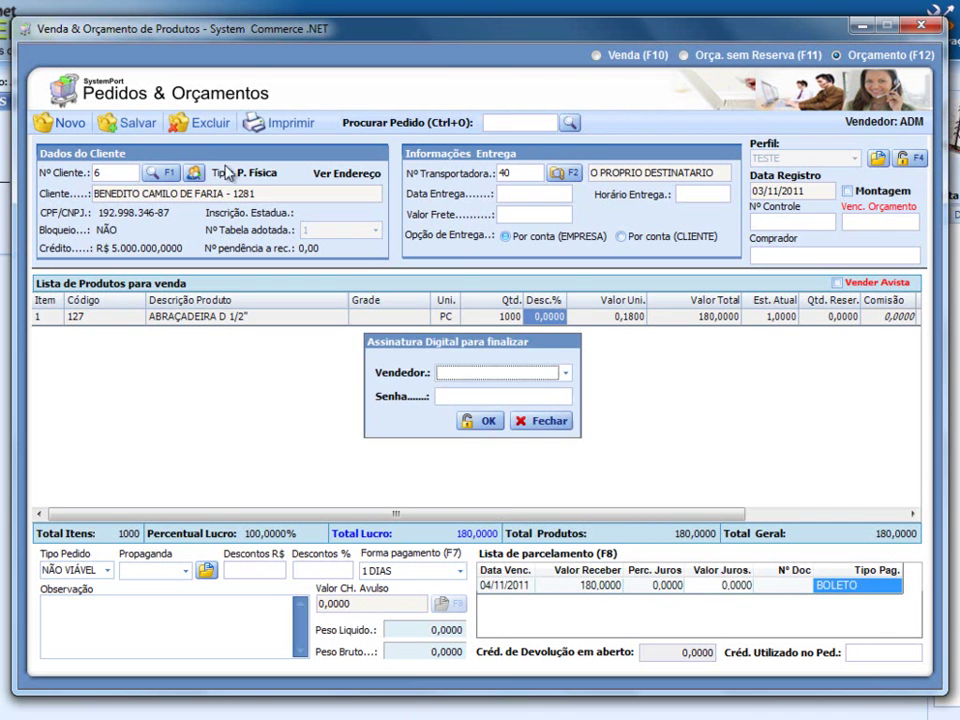
left_click(484, 371)
left_click(481, 409)
left_click(493, 396)
type("12")
key("Return")
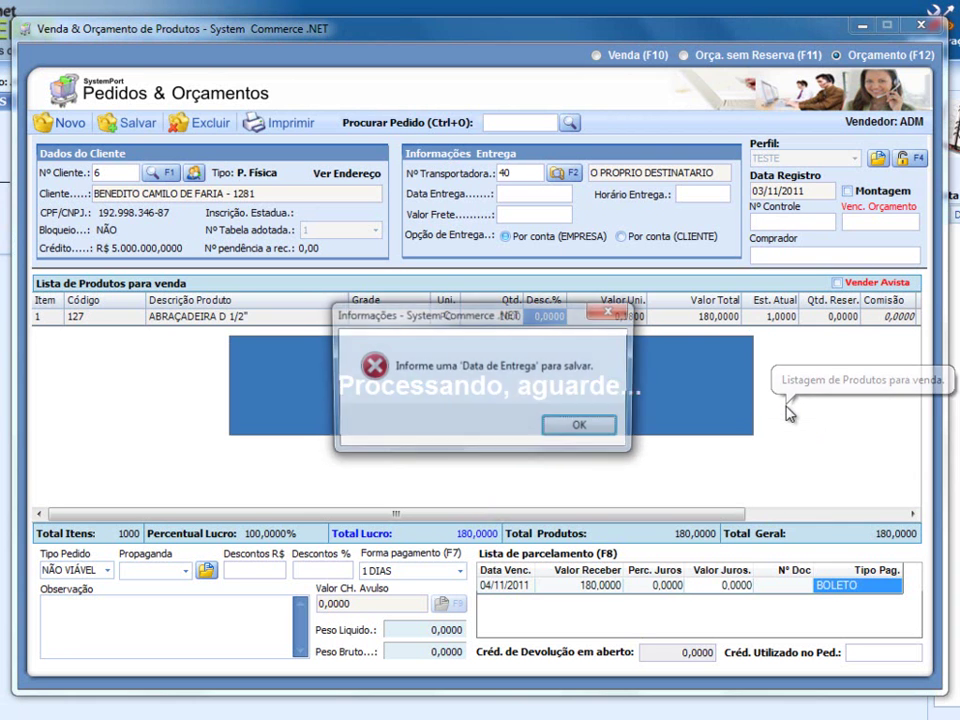
left_click(604, 427)
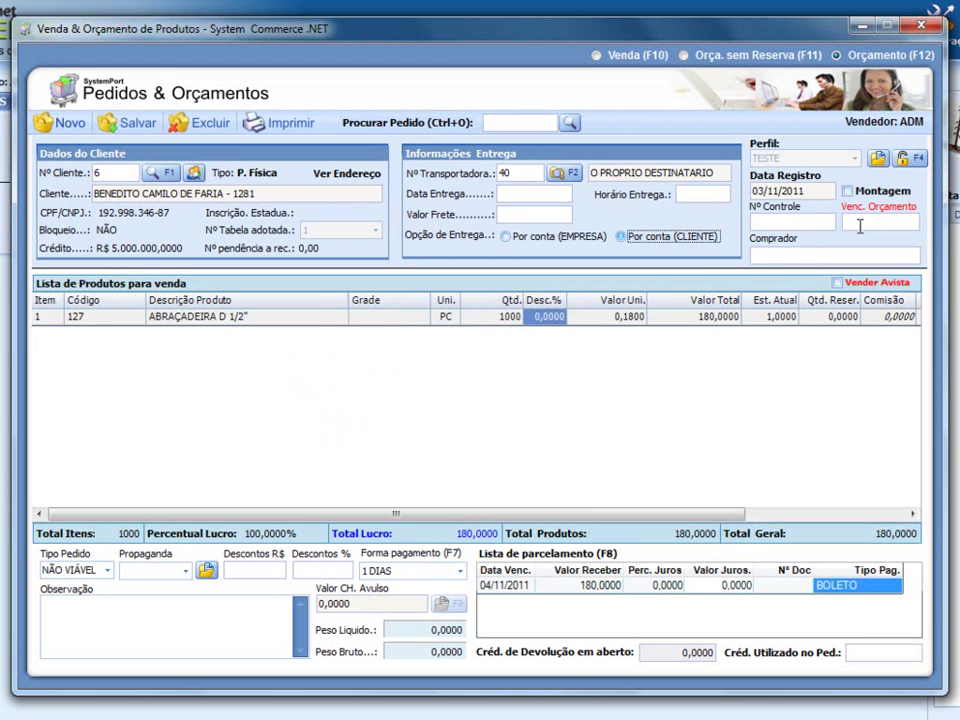
- Save again with the signature password, dismiss the insufficient stock error, and check item 127's stock
left_click(110, 120)
left_click(475, 397)
type("*****")
key("Return")
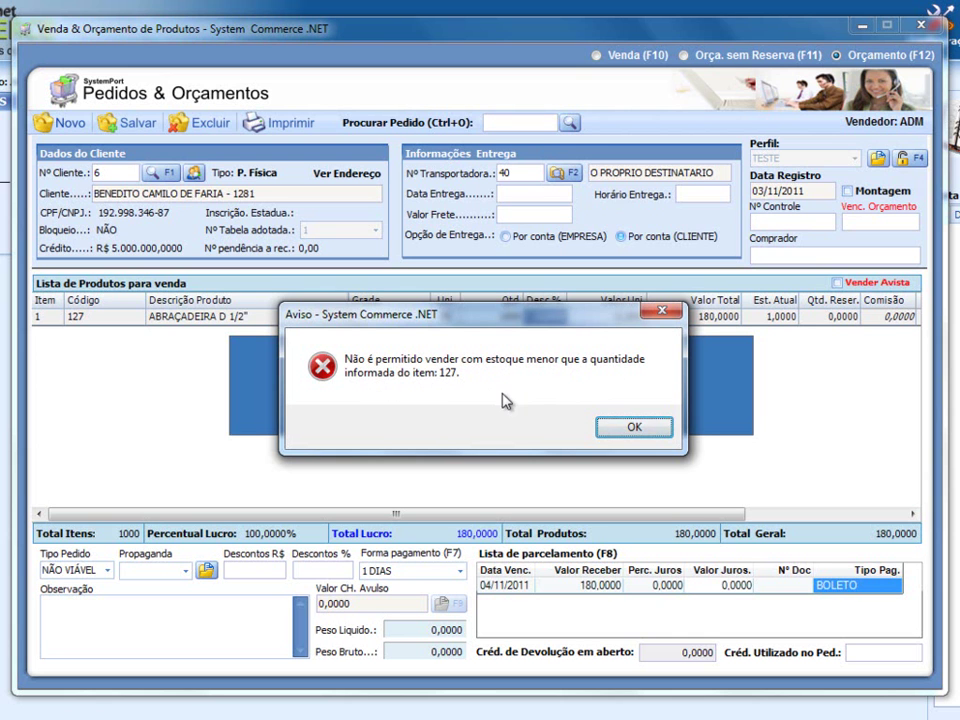
left_click(615, 426)
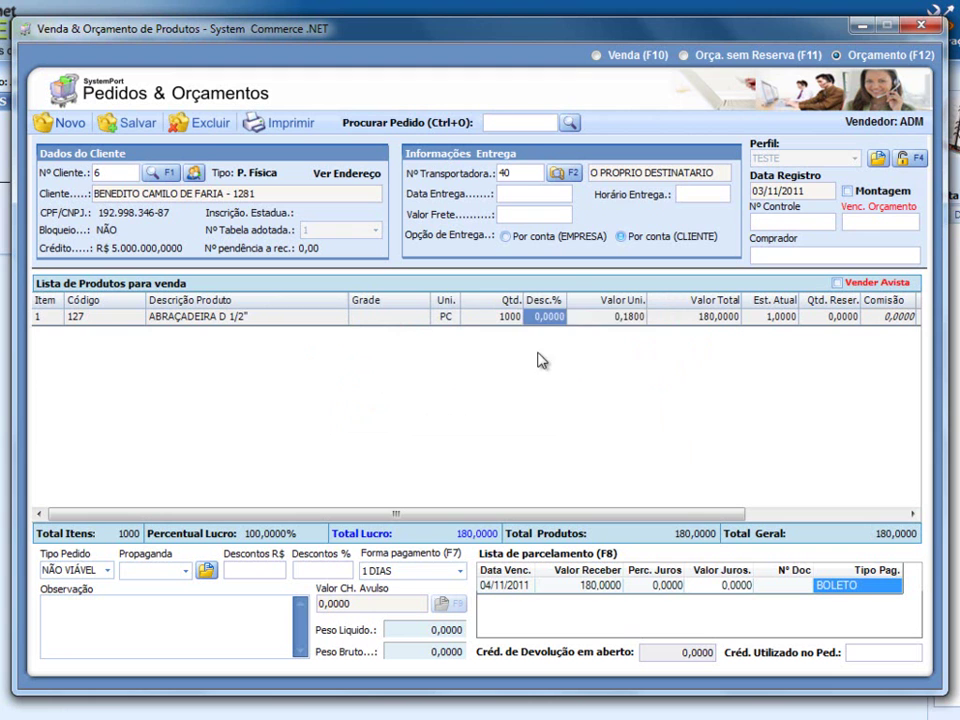
left_click(783, 317)
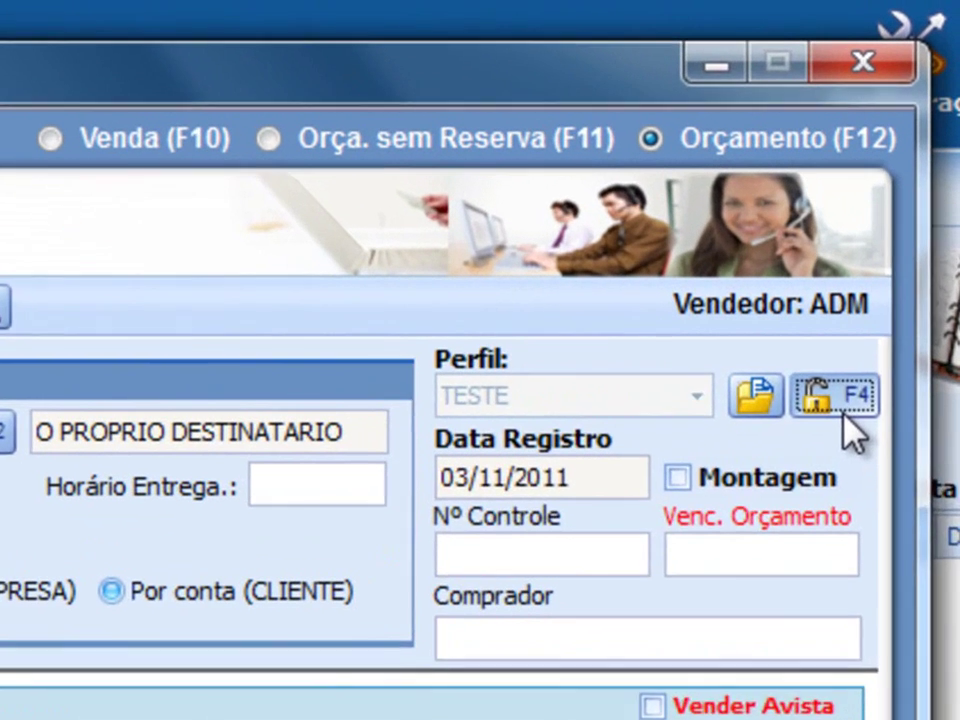
- Release selling with negative stock (Estoque Negativo) using administrator credentials
left_click(899, 216)
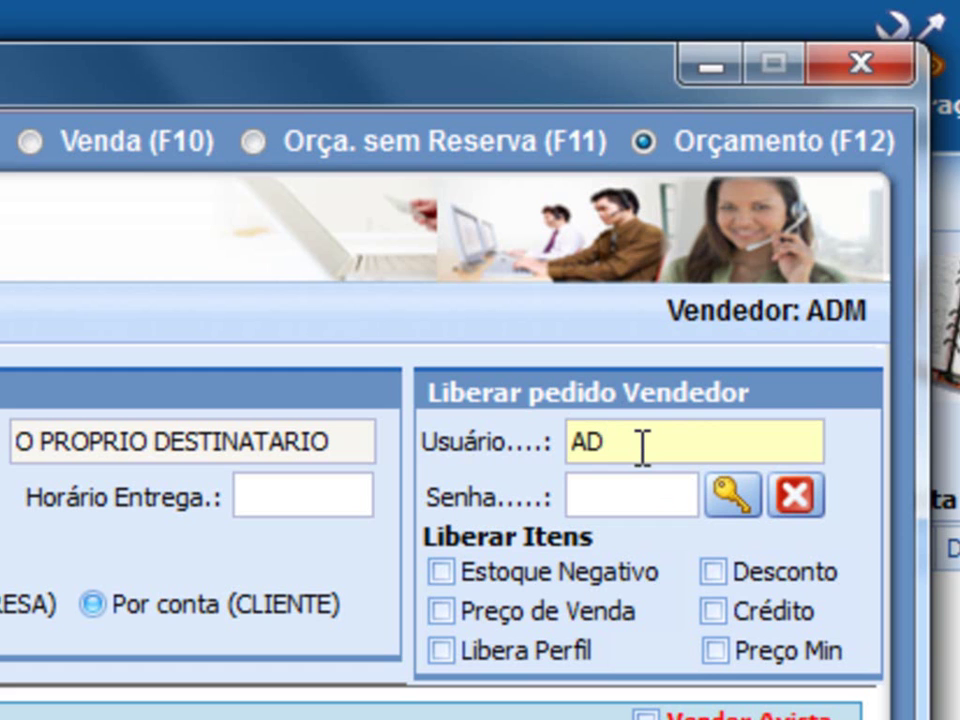
type("MIN")
left_click(612, 500)
type("1")
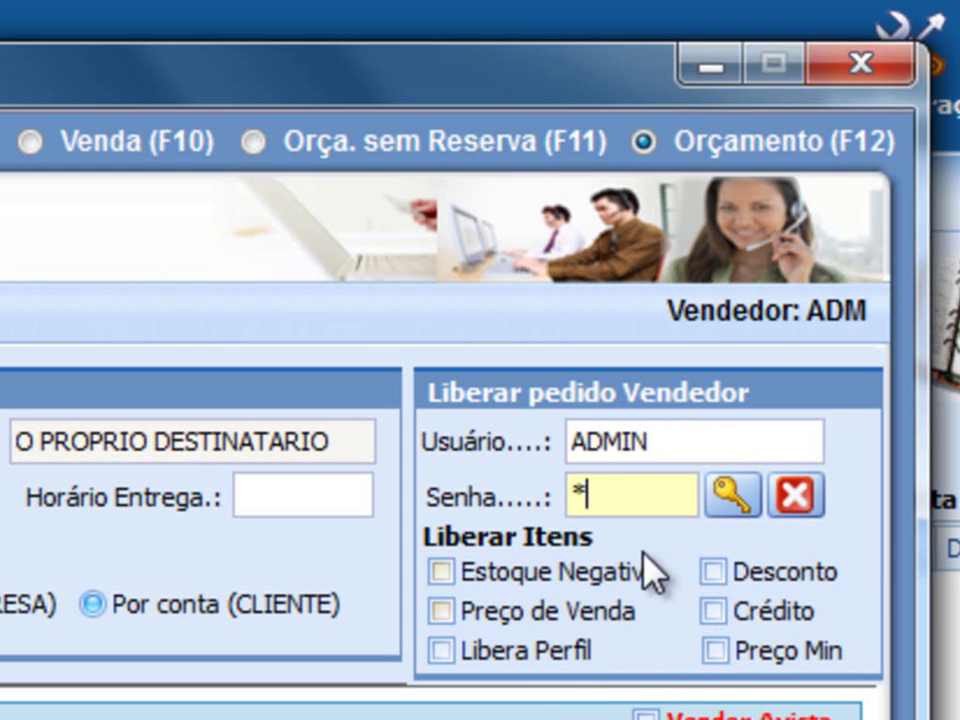
left_click(560, 573)
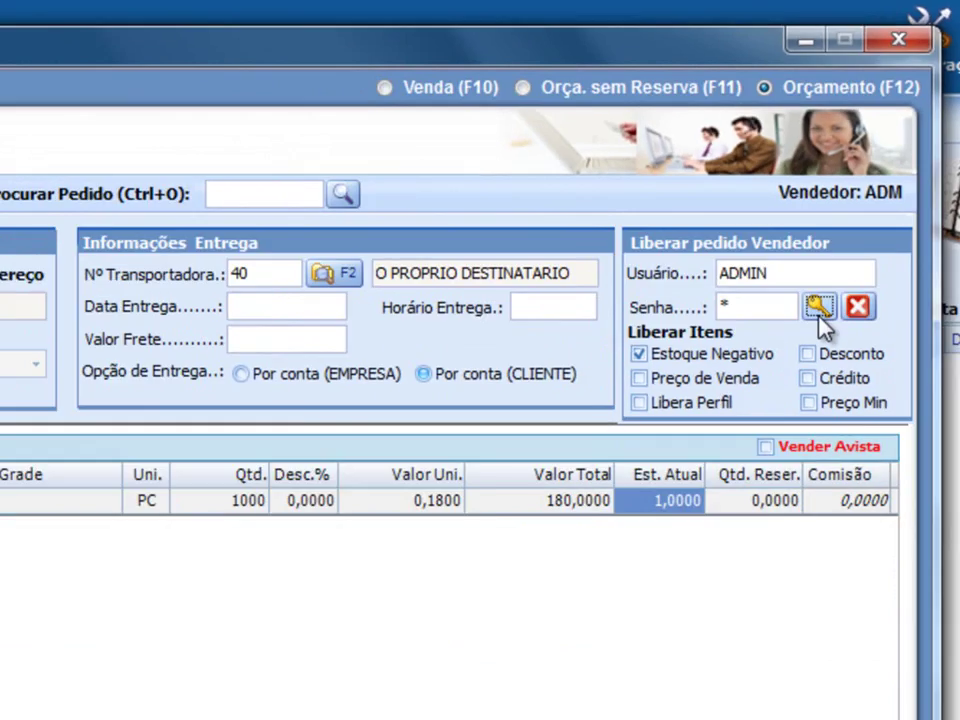
left_click(732, 494)
left_click(547, 424)
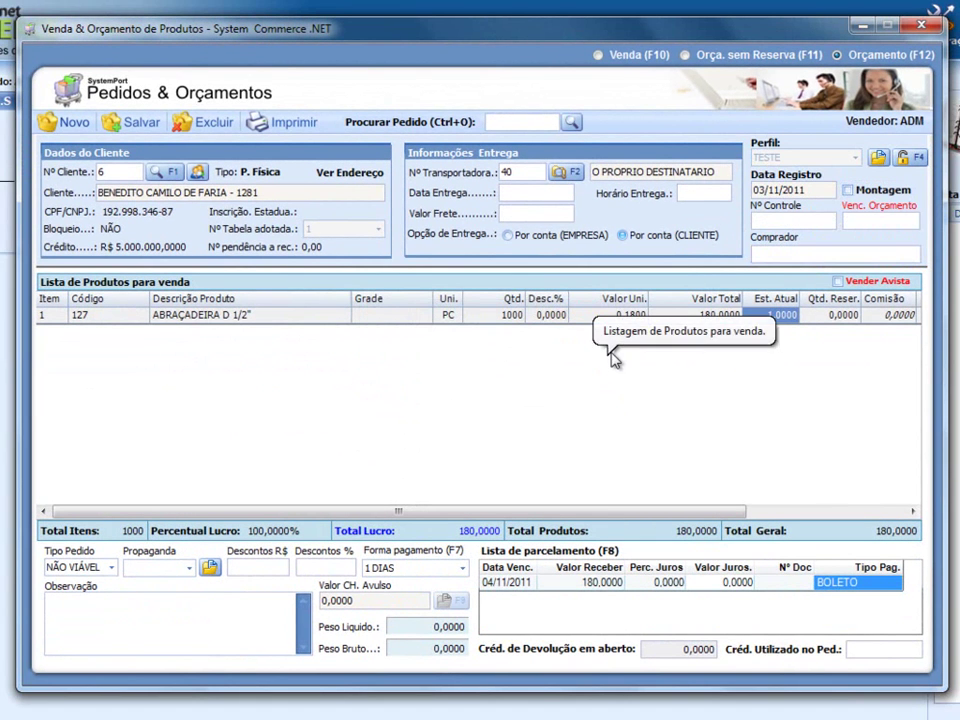
- Save the quote order with the signature password and decline printing it
left_click(136, 123)
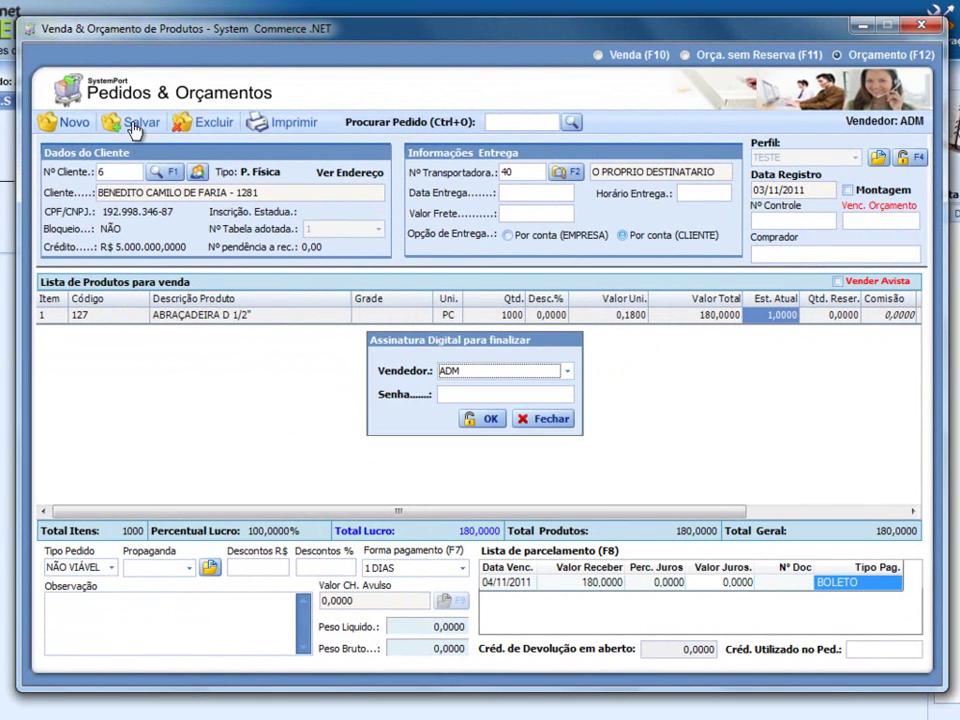
left_click(477, 396)
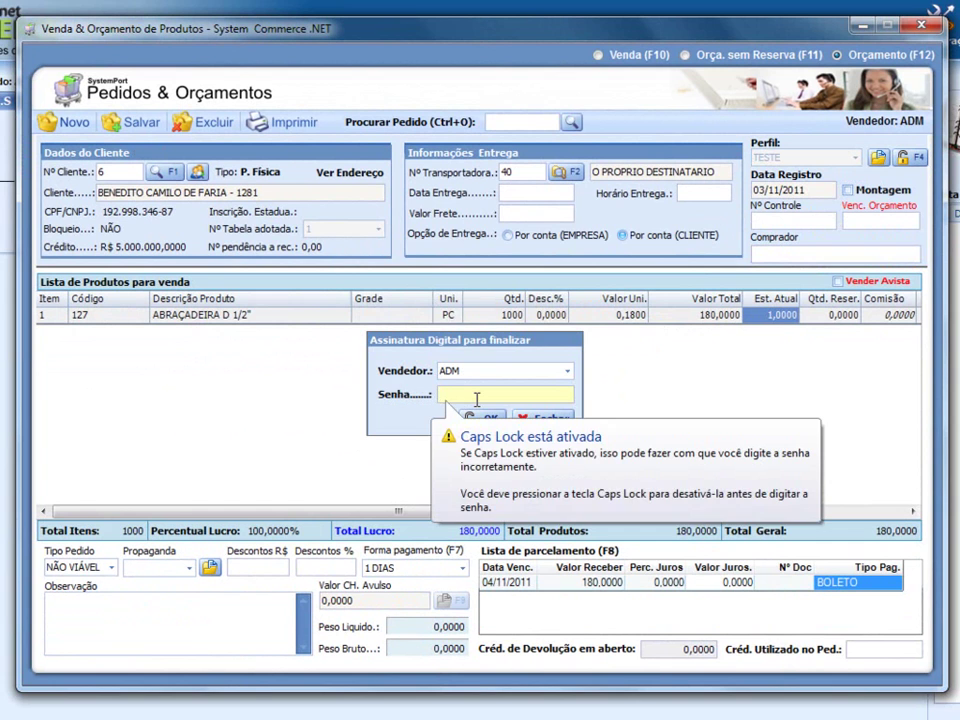
type("**")
key("Return")
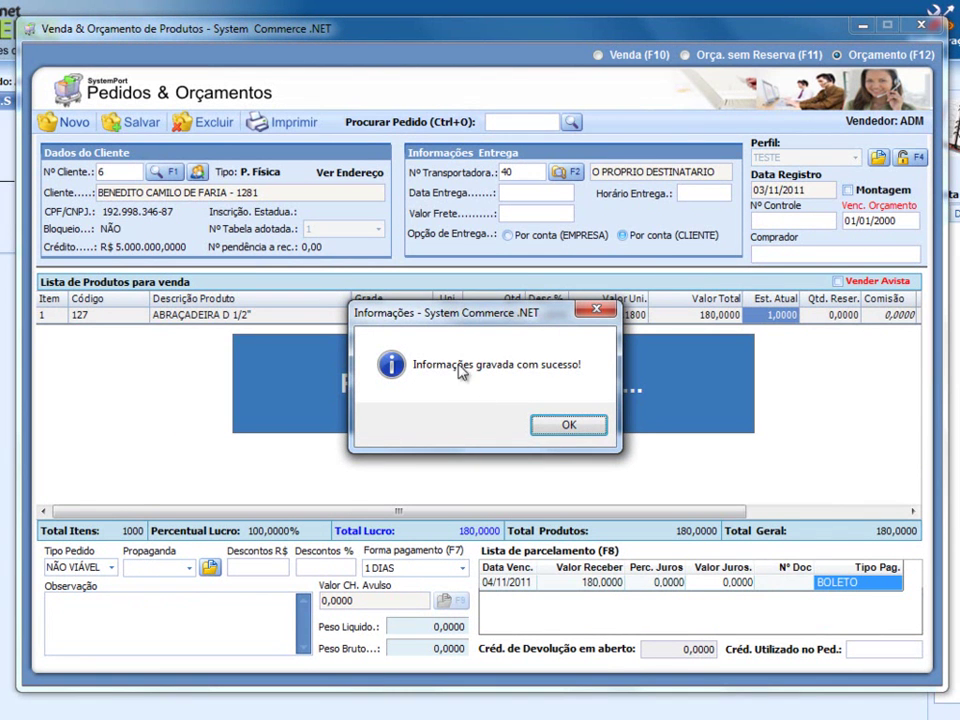
left_click(565, 425)
left_click(548, 426)
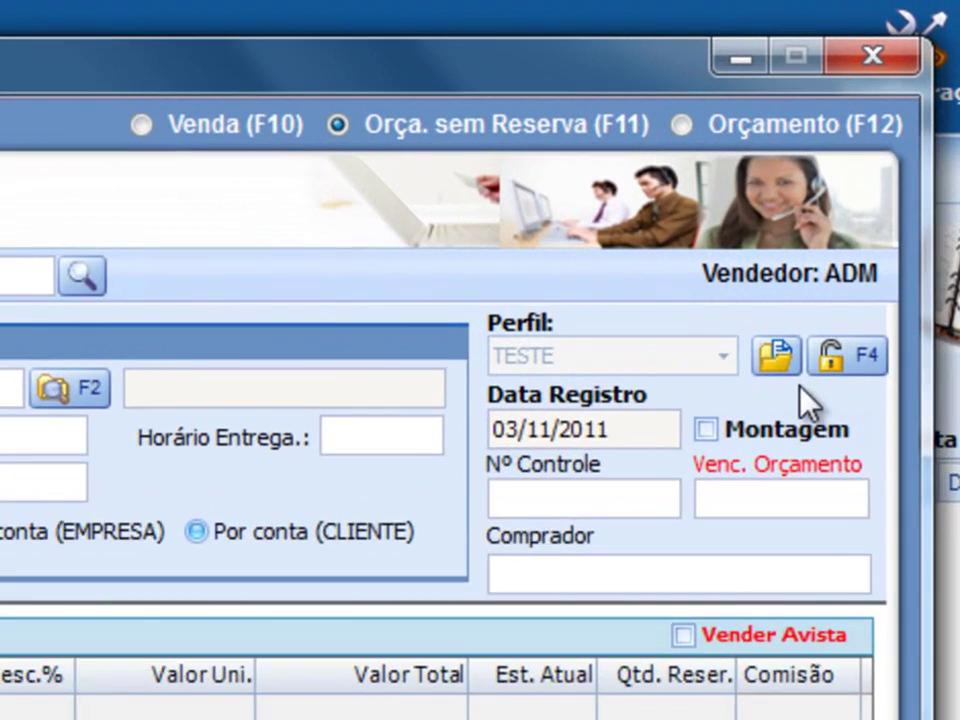
- Release profile changing (Libera Perfil) for the order with the administrator login
left_click(906, 158)
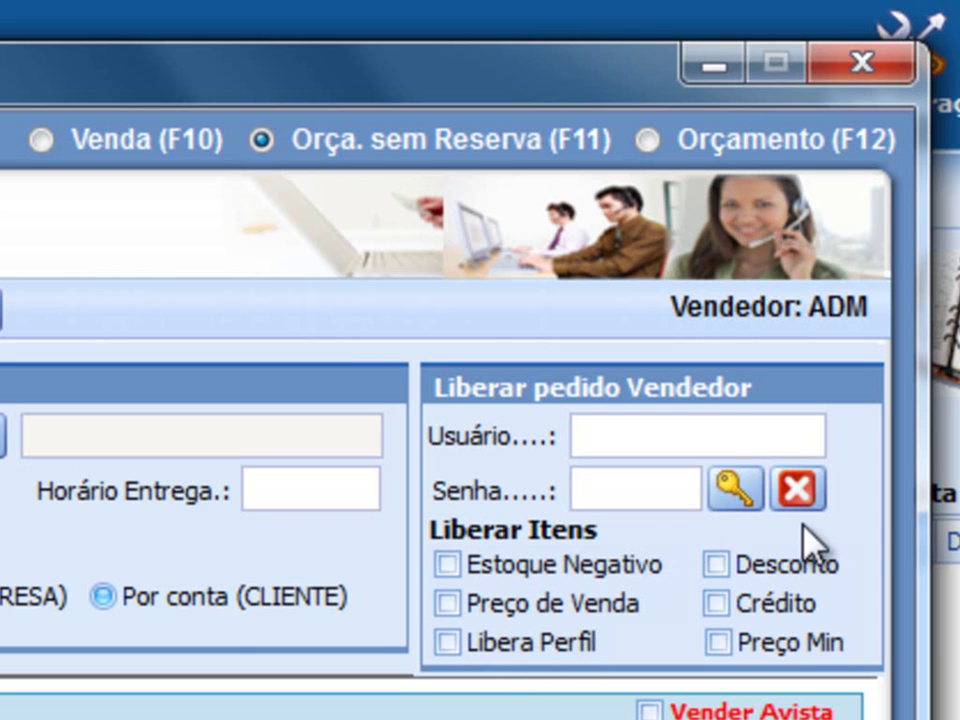
left_click(797, 489)
left_click(851, 401)
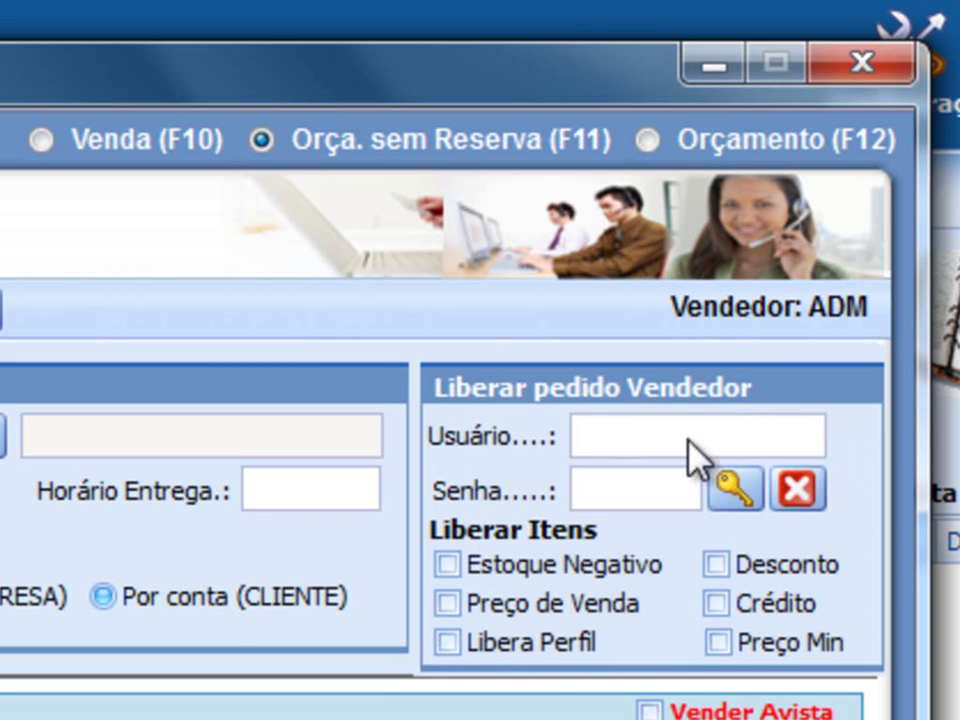
left_click(538, 643)
left_click(641, 436)
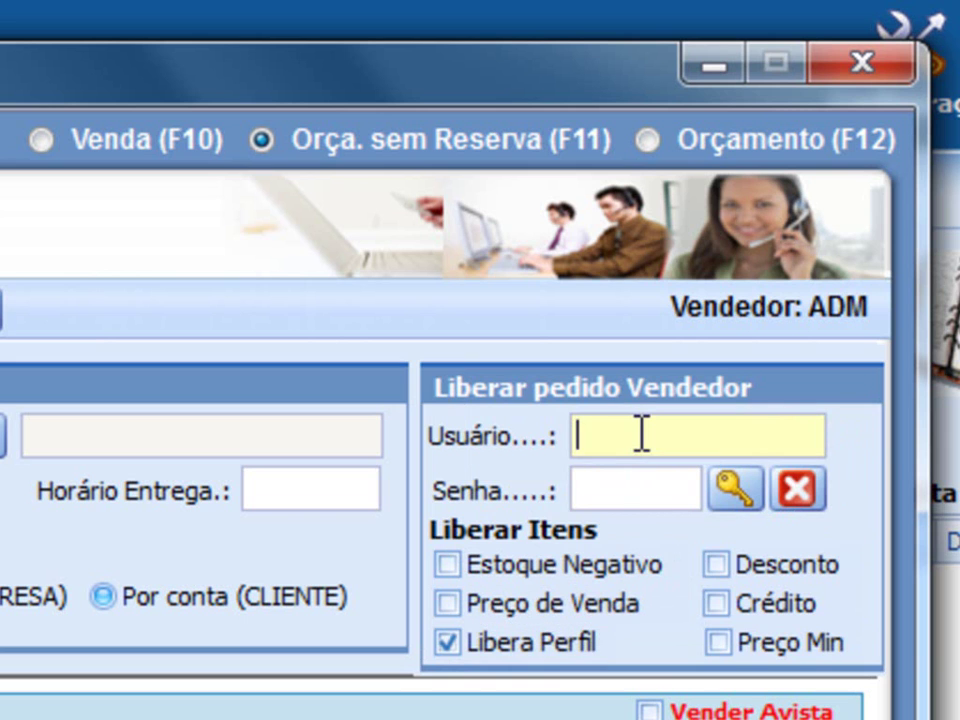
type("ADMIN")
key("Tab")
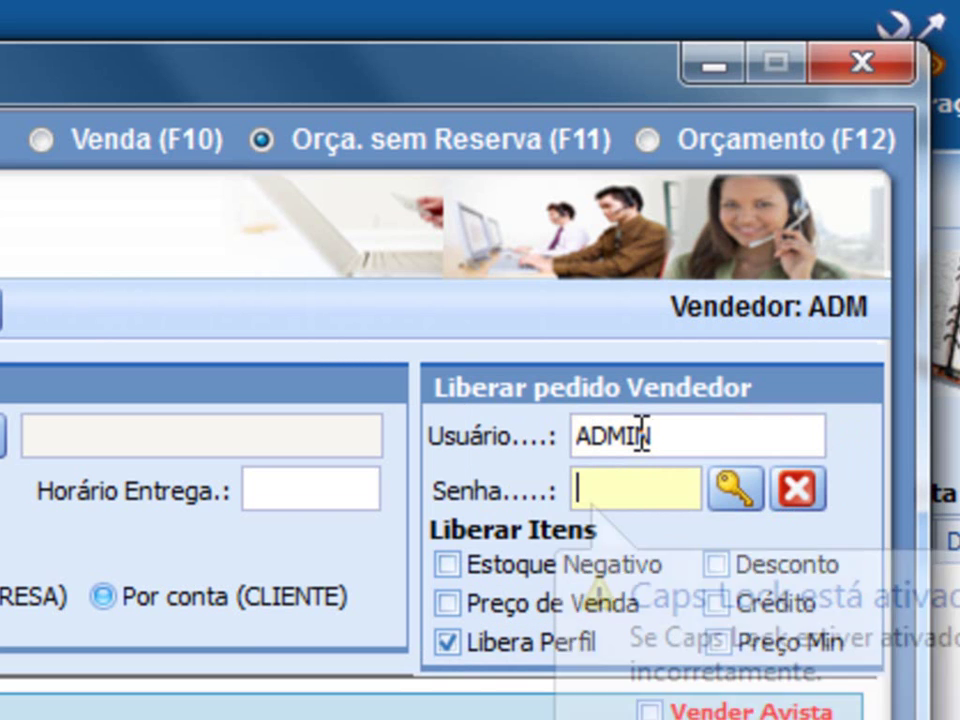
type("*")
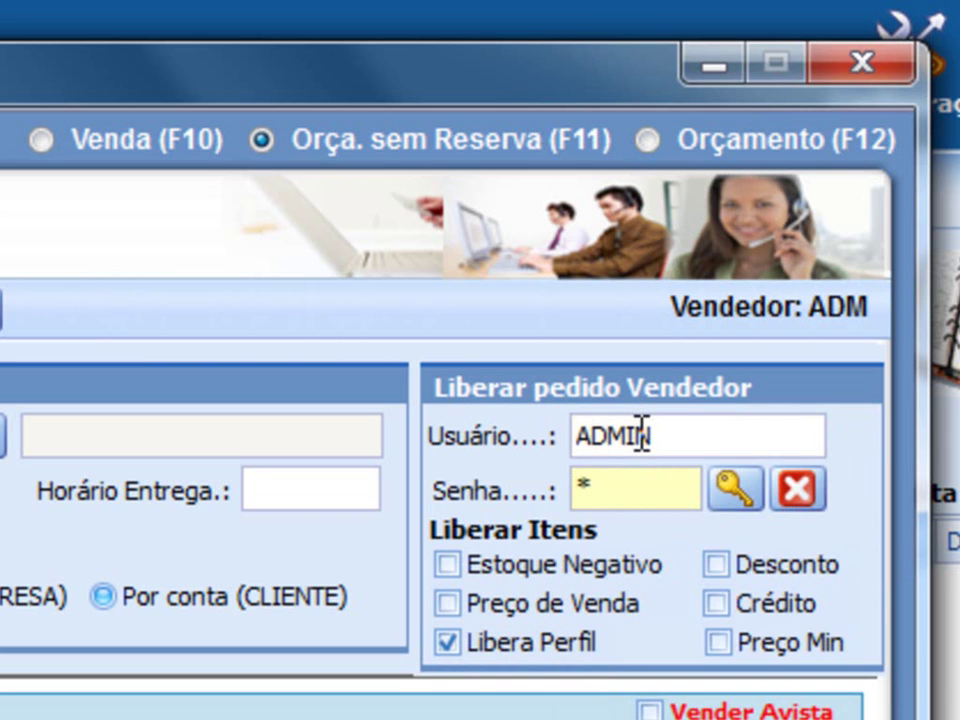
left_click(735, 489)
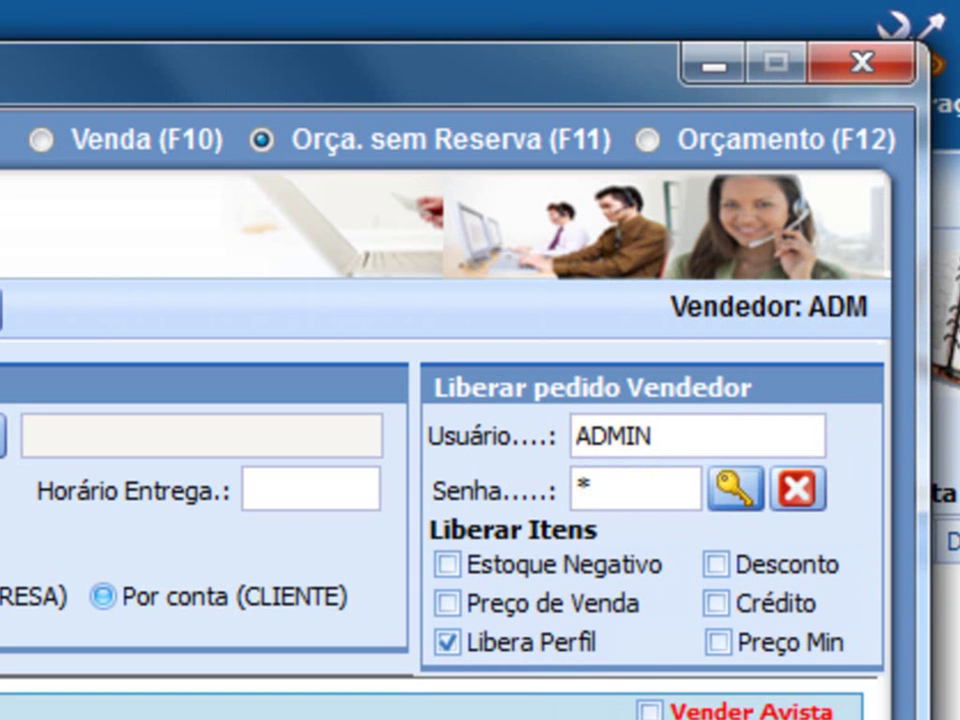
- Set the order's Perfil to ORÇAMENTO
left_click(560, 400)
left_click(510, 556)
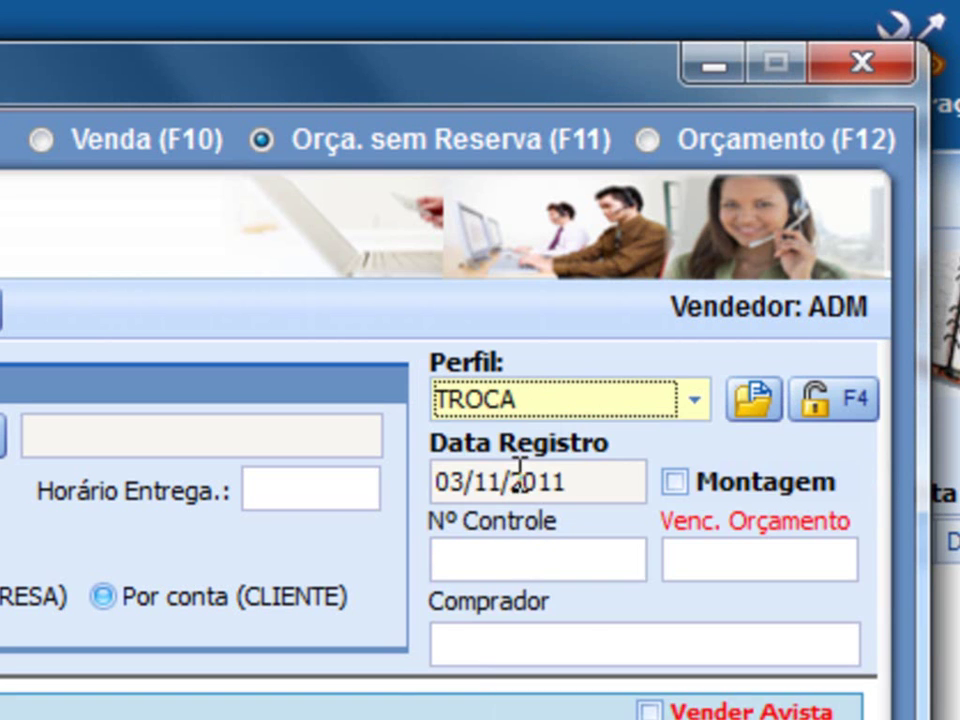
left_click(531, 397)
left_click(510, 493)
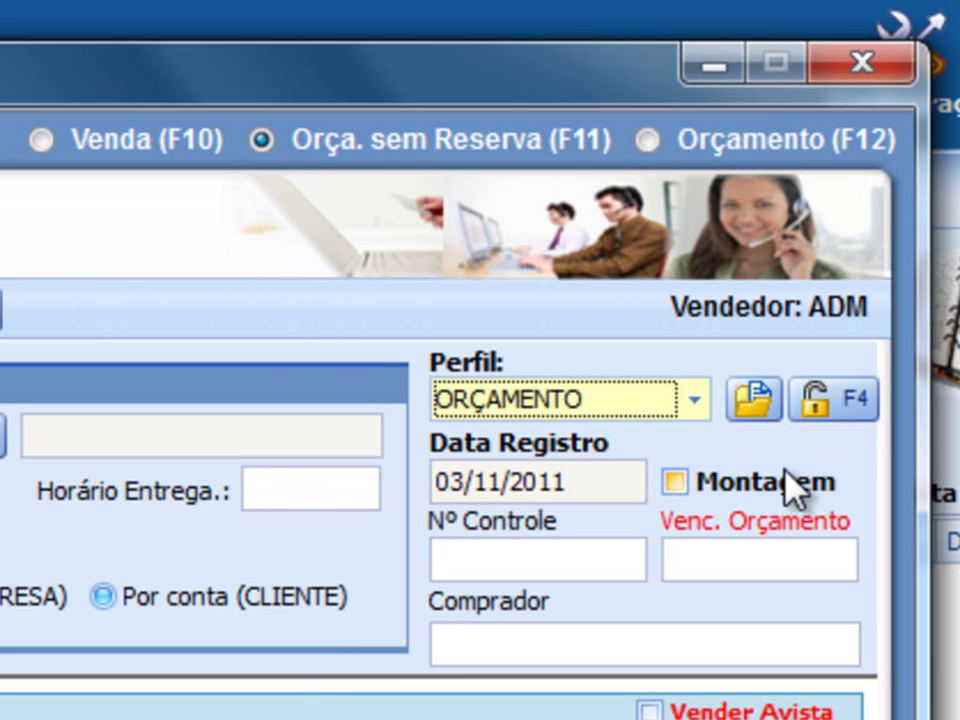
left_click(838, 405)
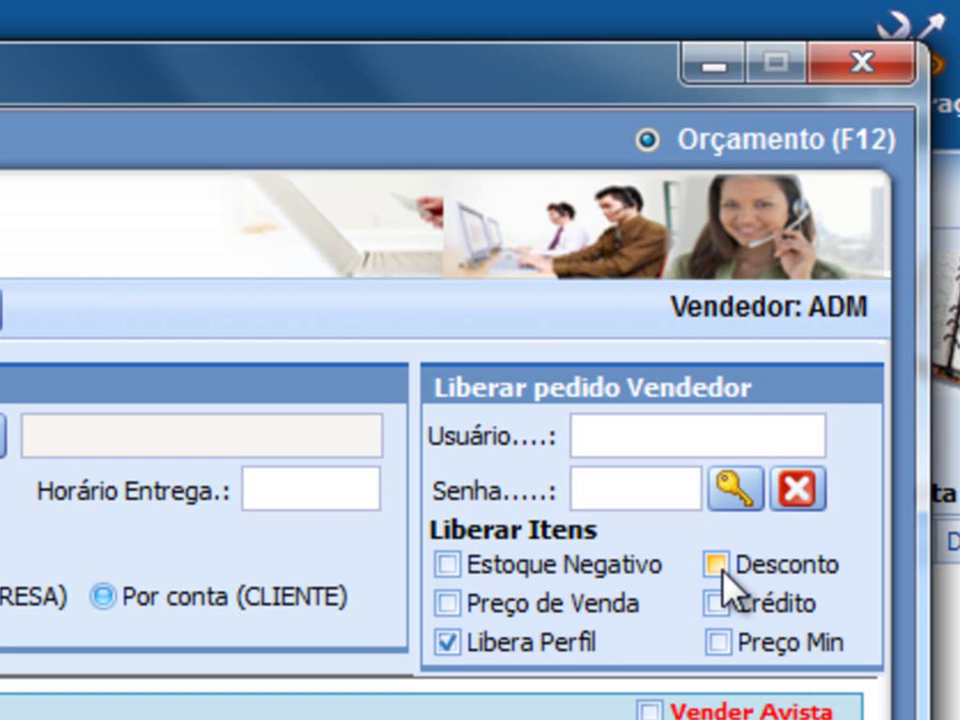
- Open the ORÇAMENTO profile's Cadastro de Perfil settings in edit mode
left_click(799, 490)
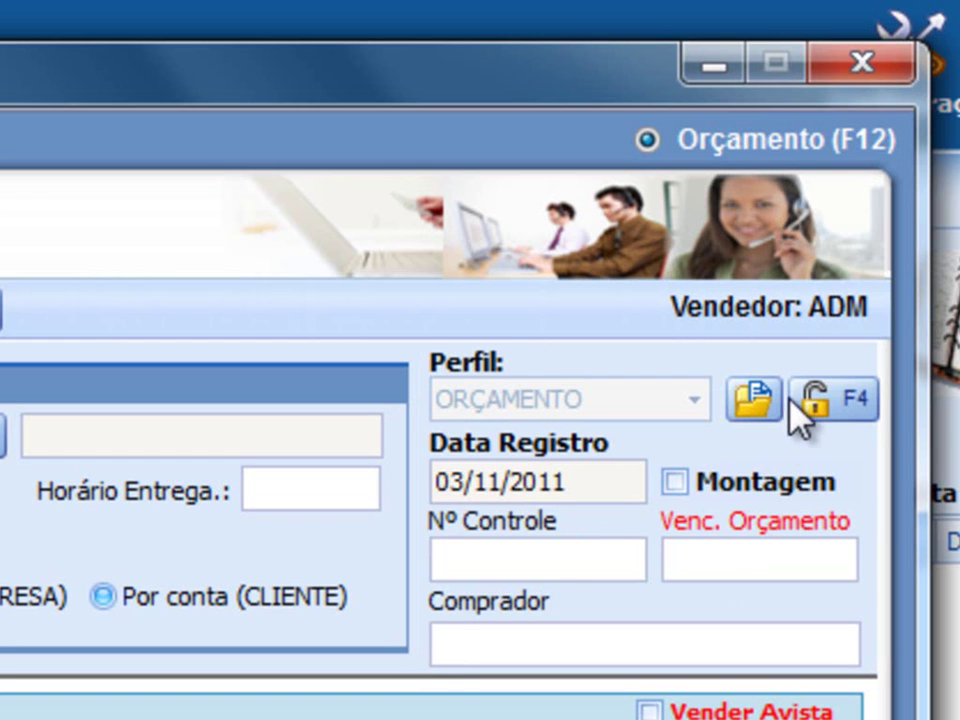
key("F4")
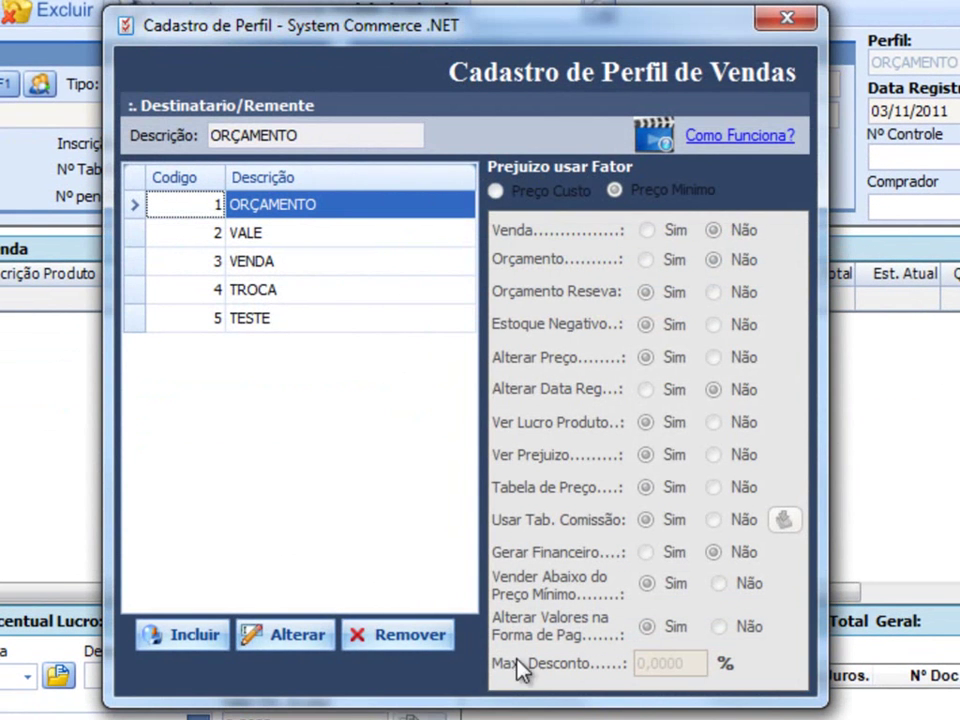
left_click(300, 636)
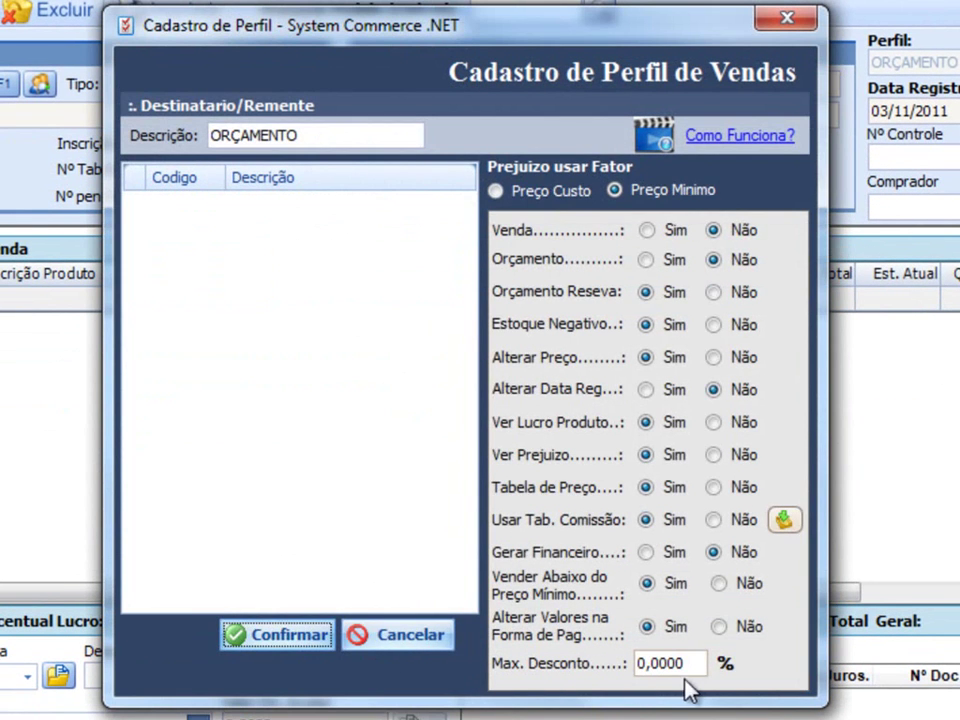